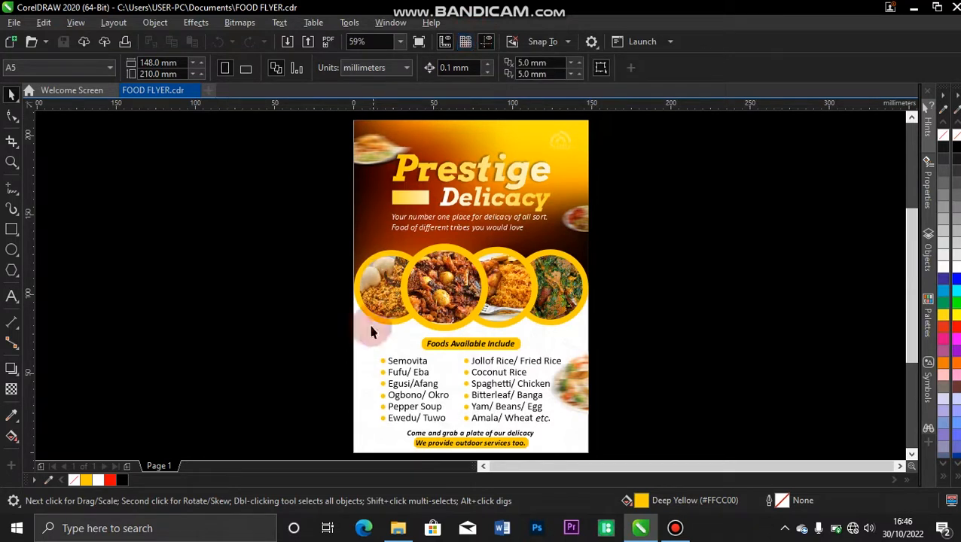
# Add a second page to the food flyer document.
pyautogui.click(128, 467)
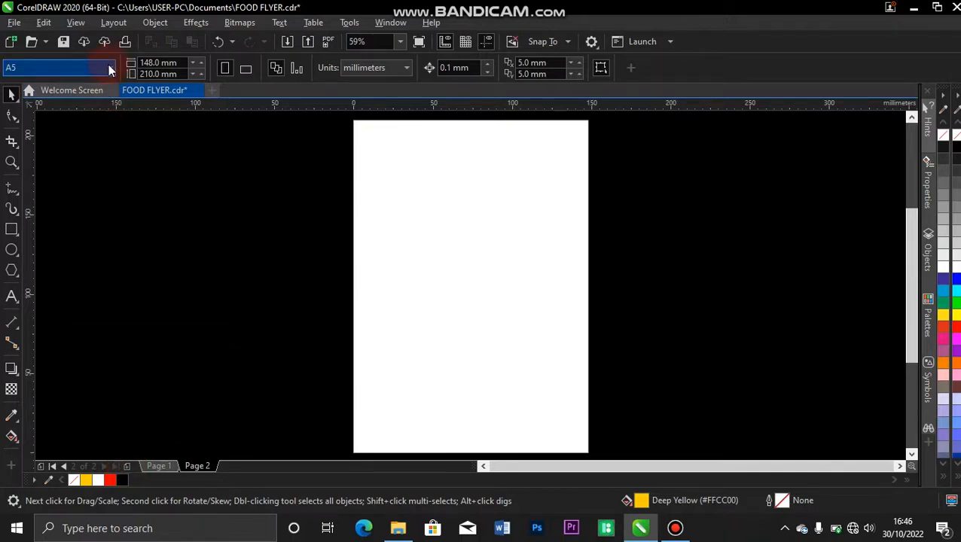
# Review the new-document settings for colour mode, page size, units and resolution without creating a document, and return to the flyer's blank page.
pyautogui.click(69, 90)
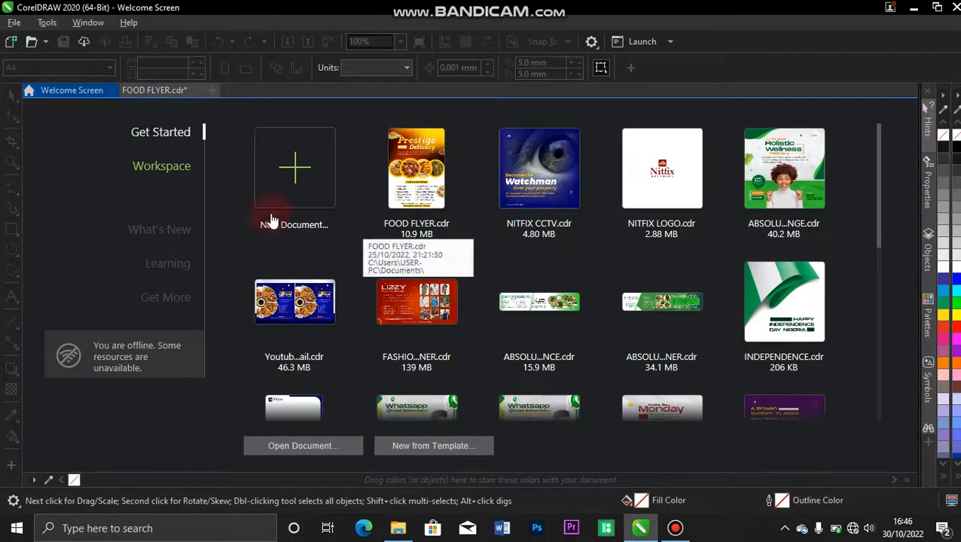
pyautogui.click(293, 170)
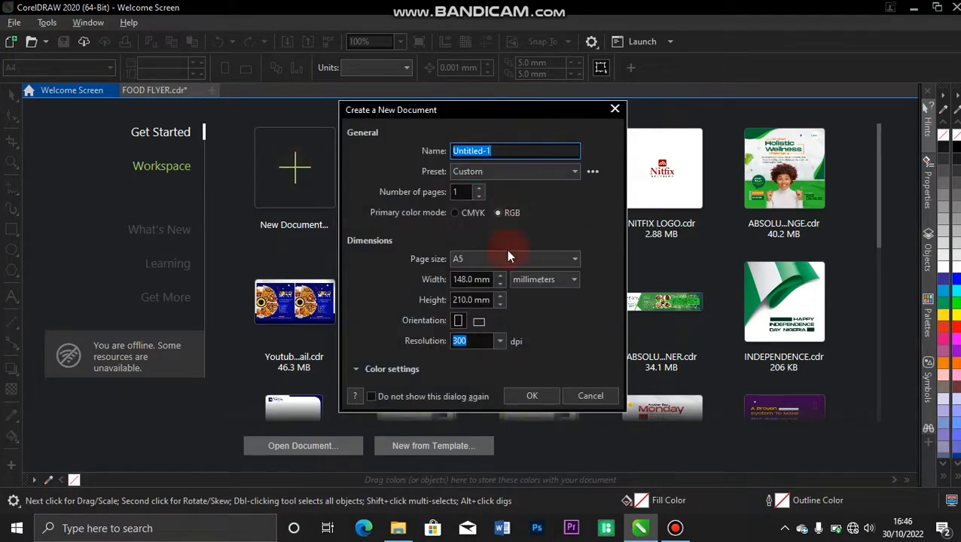
pyautogui.click(498, 213)
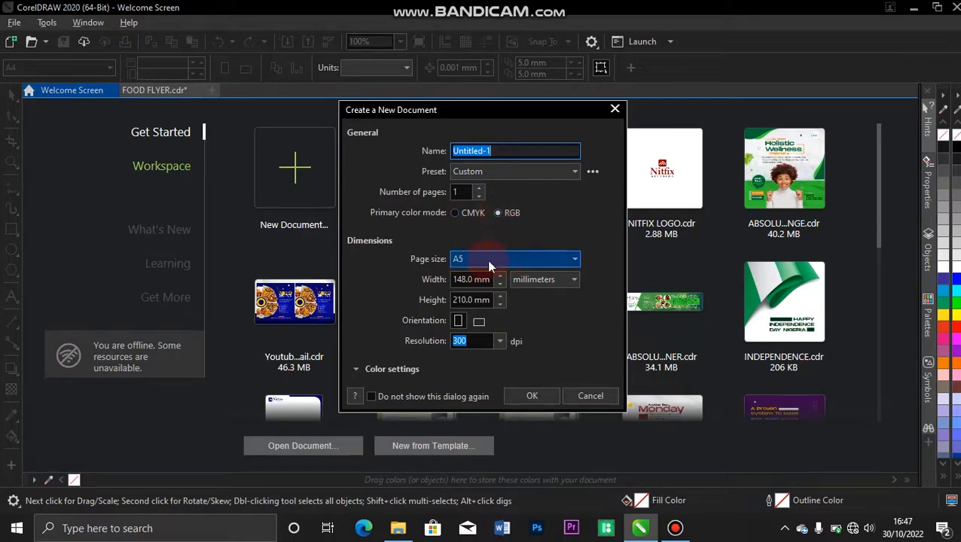
pyautogui.click(574, 258)
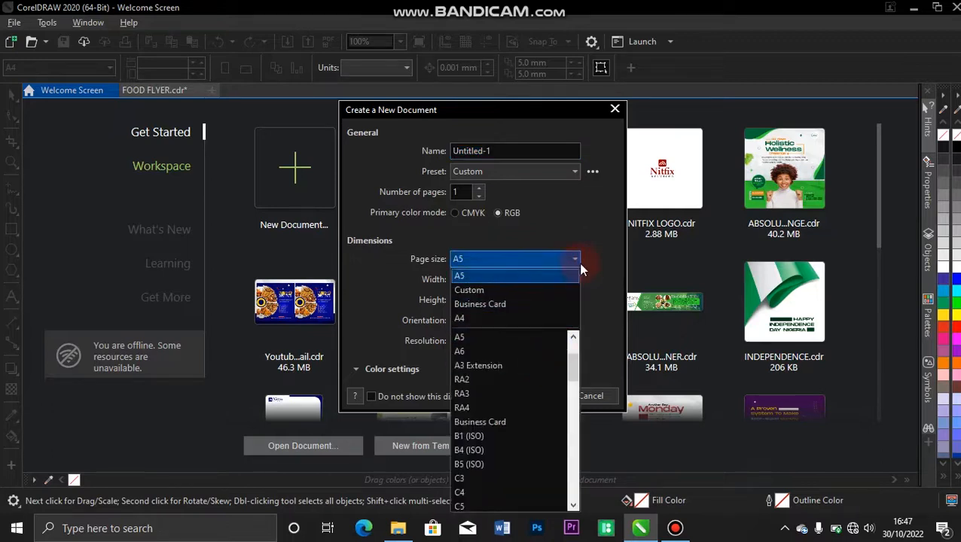
pyautogui.click(575, 260)
pyautogui.click(484, 264)
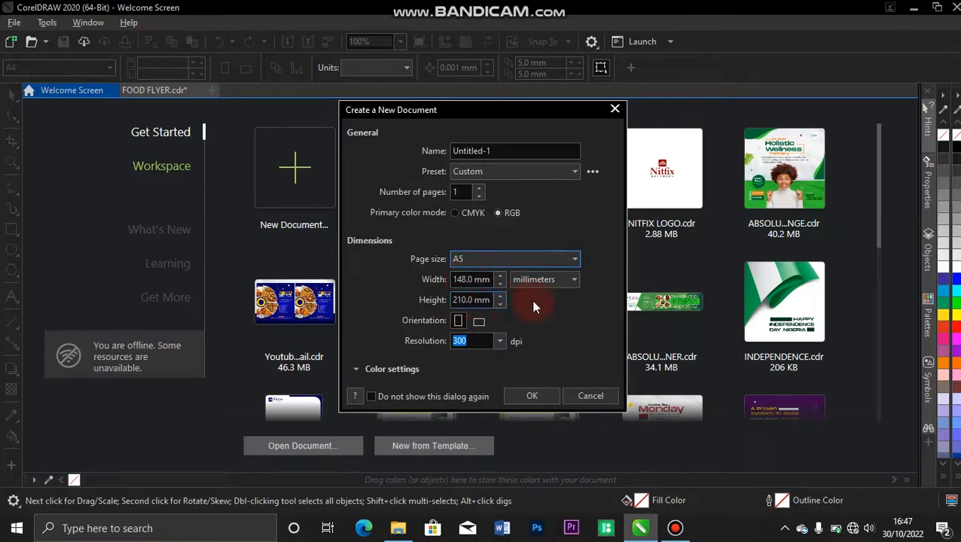
pyautogui.click(574, 280)
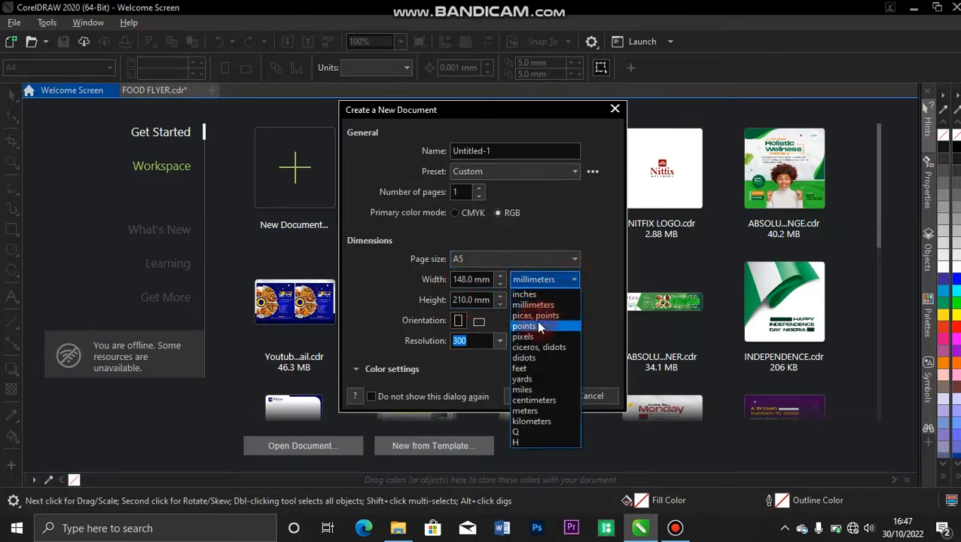
pyautogui.click(574, 279)
pyautogui.click(481, 341)
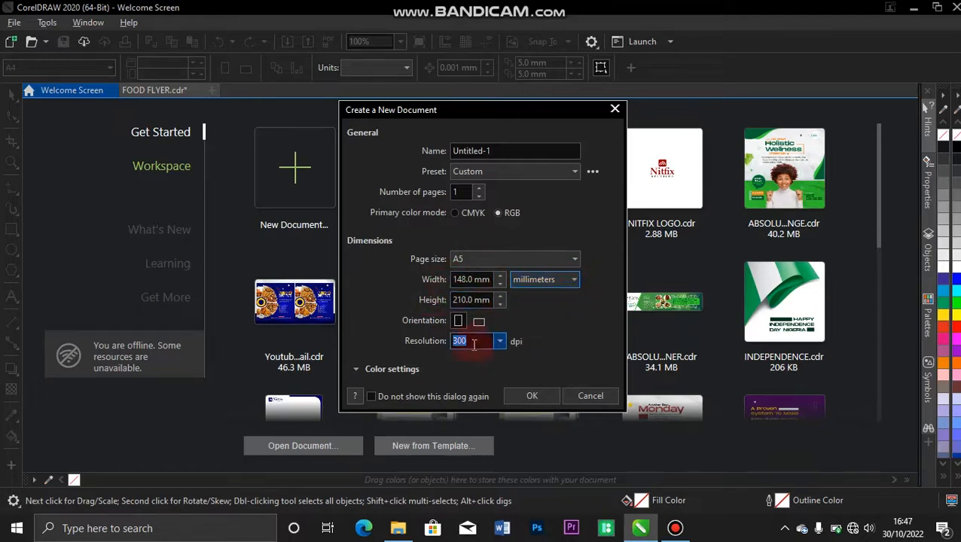
pyautogui.click(615, 109)
pyautogui.click(156, 91)
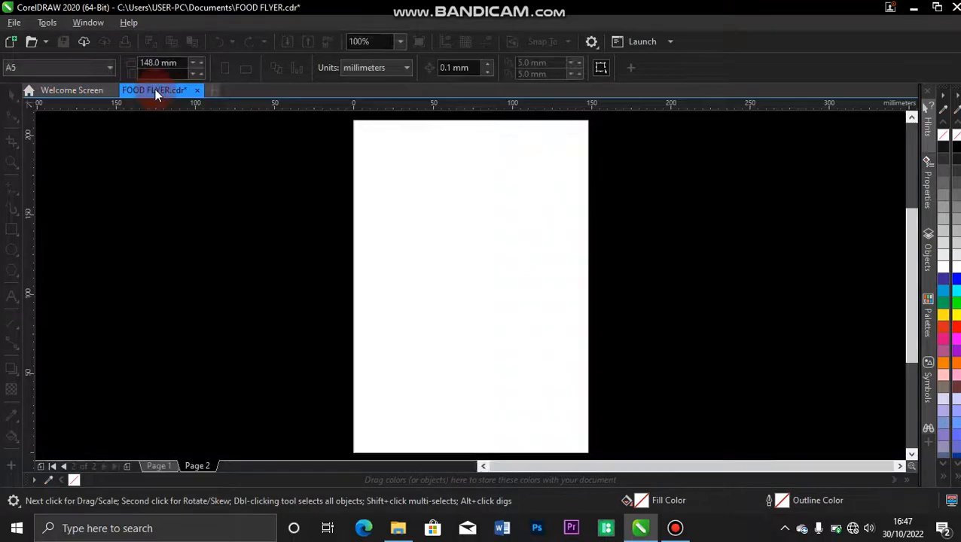
pyautogui.click(466, 252)
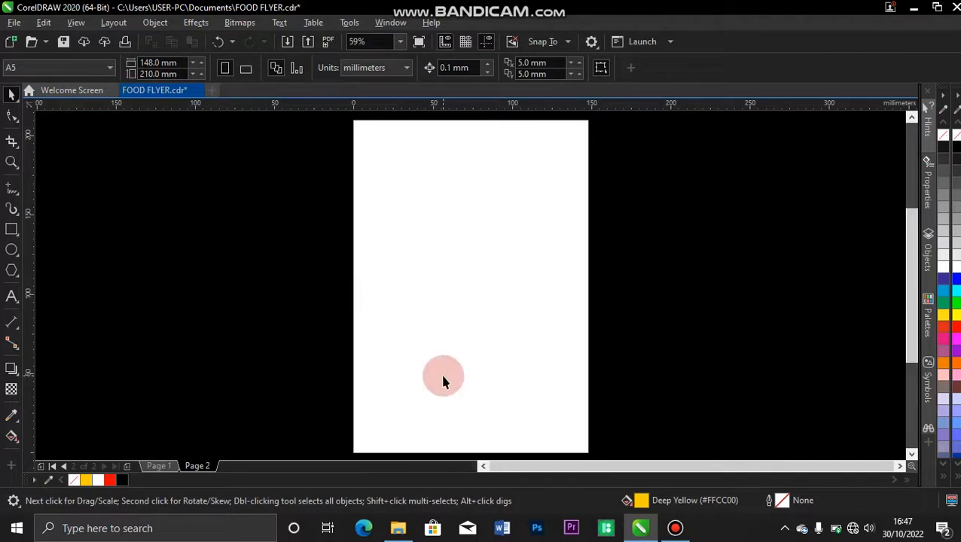
# Create a rectangle matching the full A5 page and remove its fill.
pyautogui.doubleClick(12, 231)
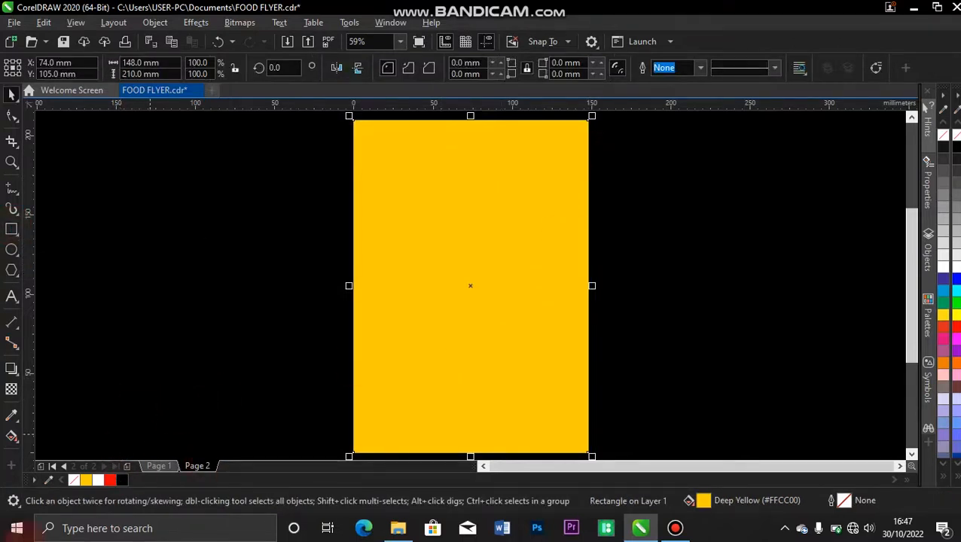
pyautogui.click(74, 483)
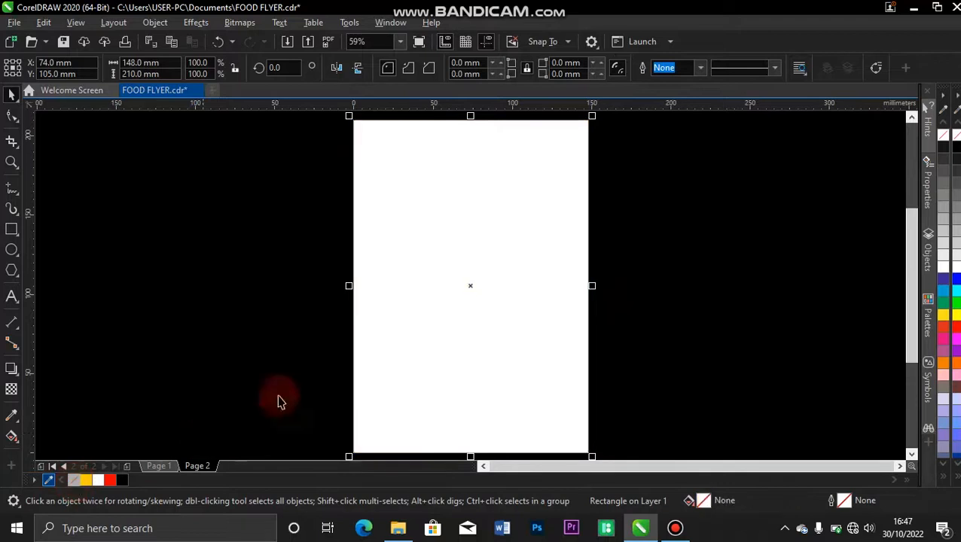
# Try moving the unfilled page rectangle off the page, undo the move, and deselect it.
pyautogui.moveTo(458, 219); pyautogui.dragTo(251, 260)
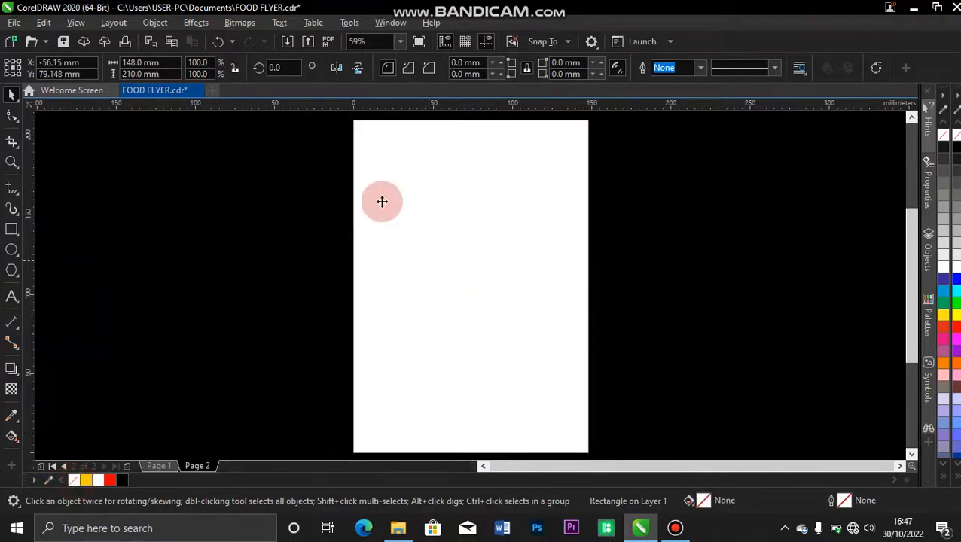
pyautogui.hotkey('ctrl', 'z')
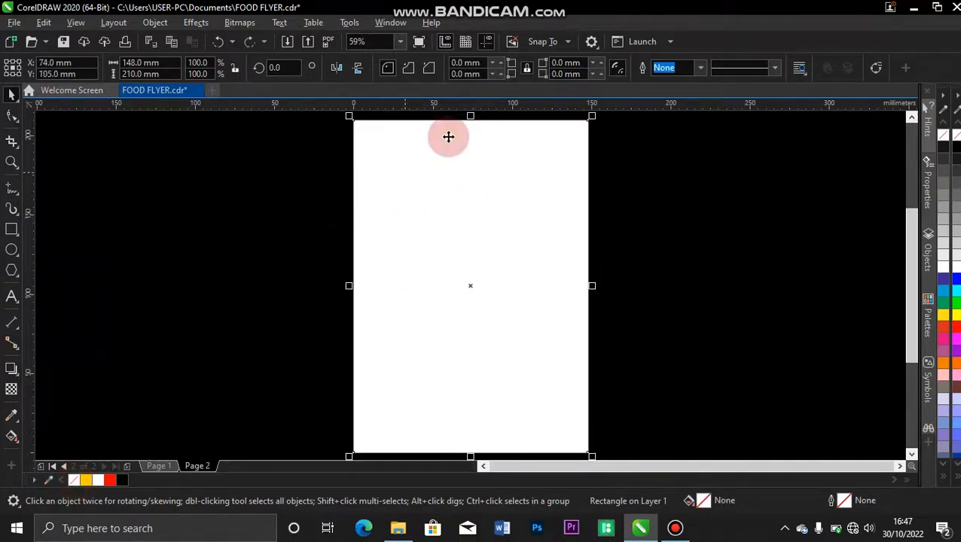
pyautogui.click(260, 256)
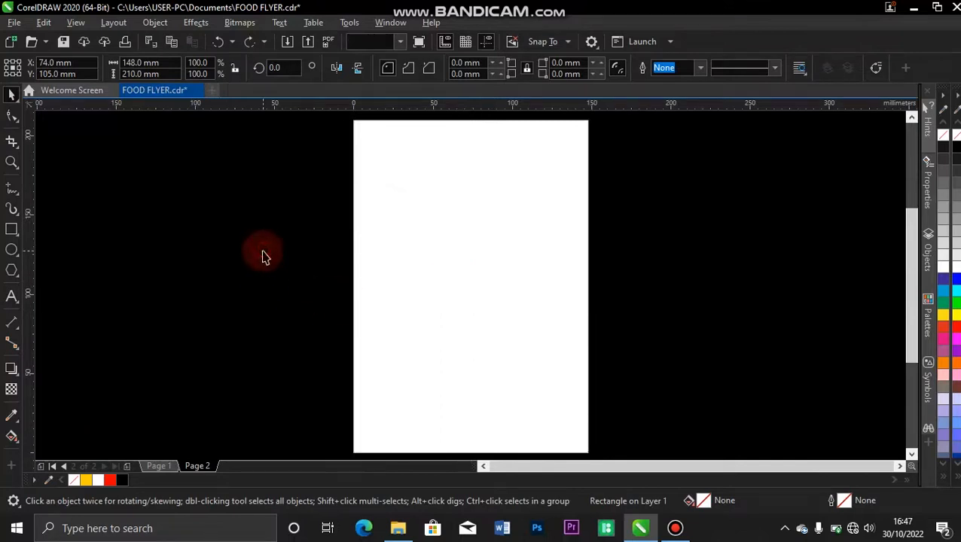
pyautogui.click(418, 398)
# Bring the blurred orange gradient image from the RESOURSE folder onto the page and stretch it over the upper half, about 160 by 113 mm.
pyautogui.moveTo(401, 527)
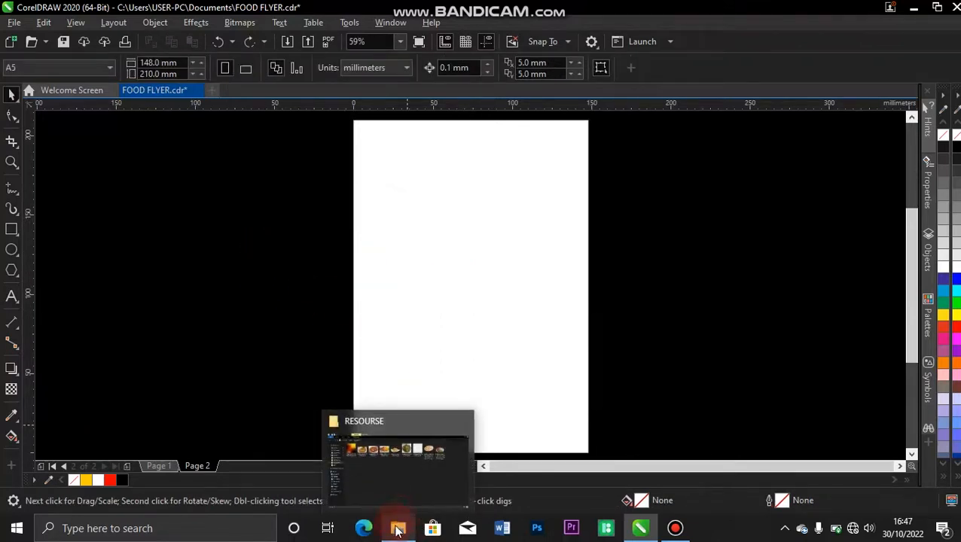
pyautogui.click(397, 529)
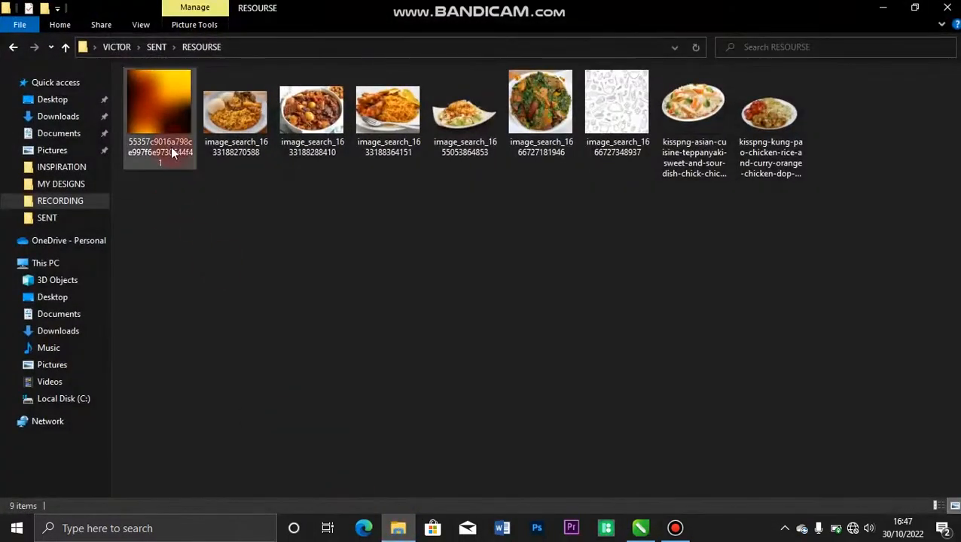
pyautogui.moveTo(146, 88); pyautogui.dragTo(401, 170)
pyautogui.moveTo(455, 220); pyautogui.dragTo(564, 305)
pyautogui.moveTo(535, 208); pyautogui.dragTo(599, 209)
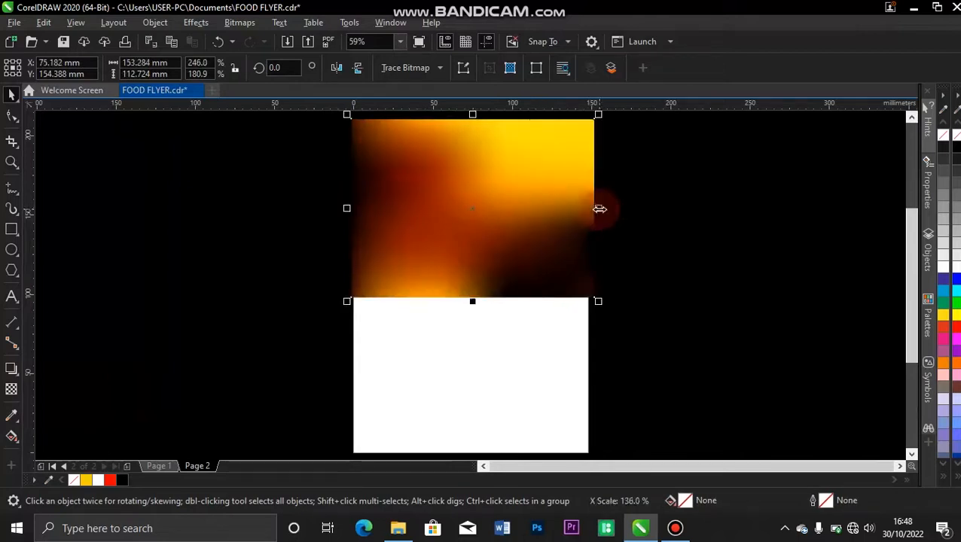
pyautogui.moveTo(348, 207); pyautogui.dragTo(338, 207)
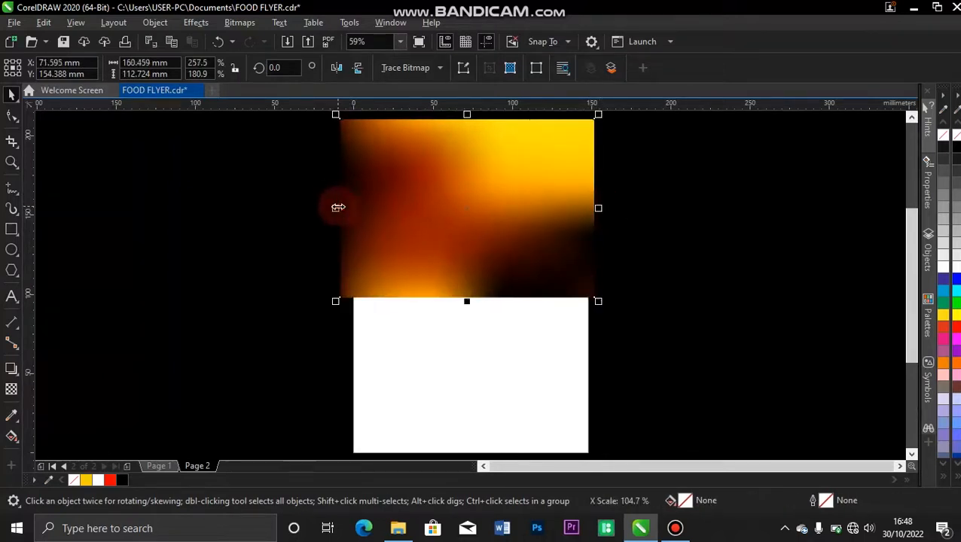
# PowerClip the gradient image inside the page-sized rectangle.
pyautogui.rightClick(447, 183)
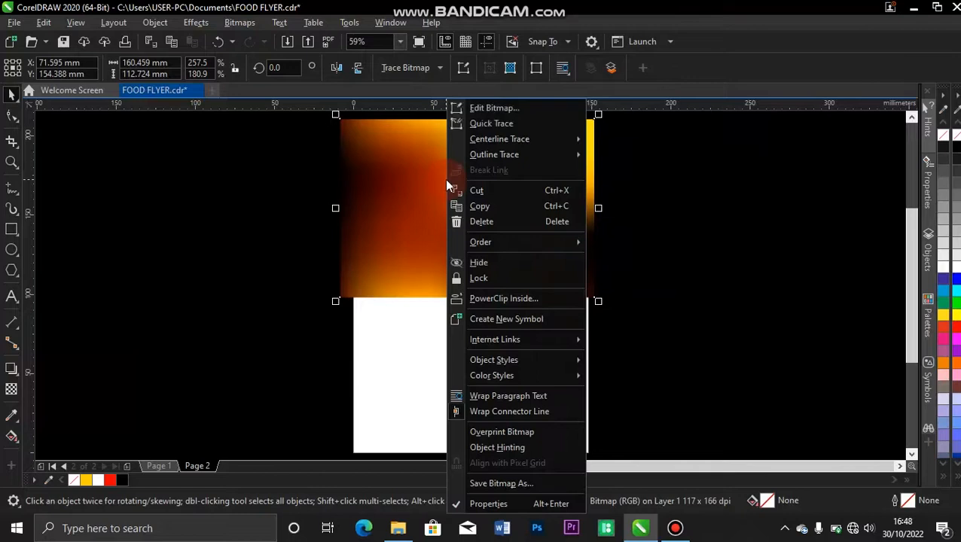
pyautogui.click(519, 301)
pyautogui.click(423, 314)
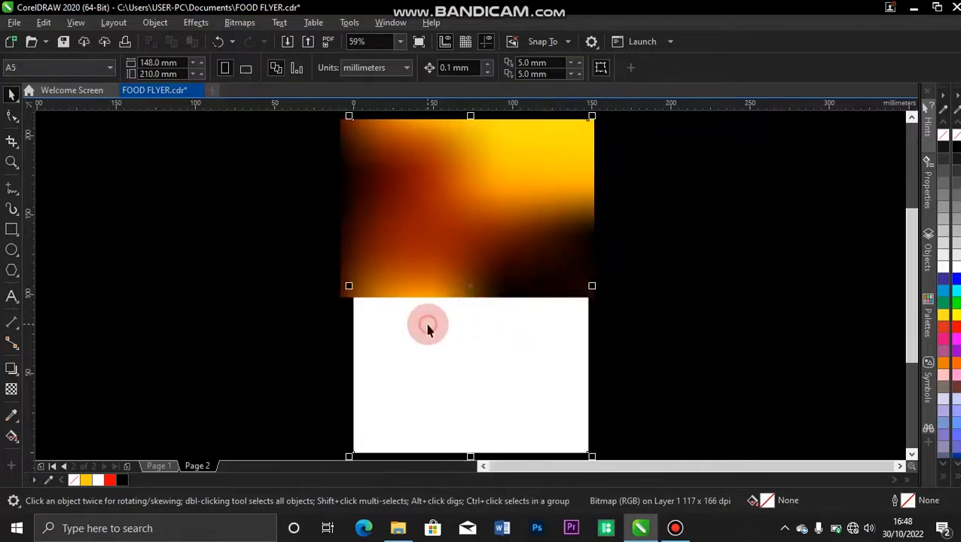
pyautogui.click(241, 205)
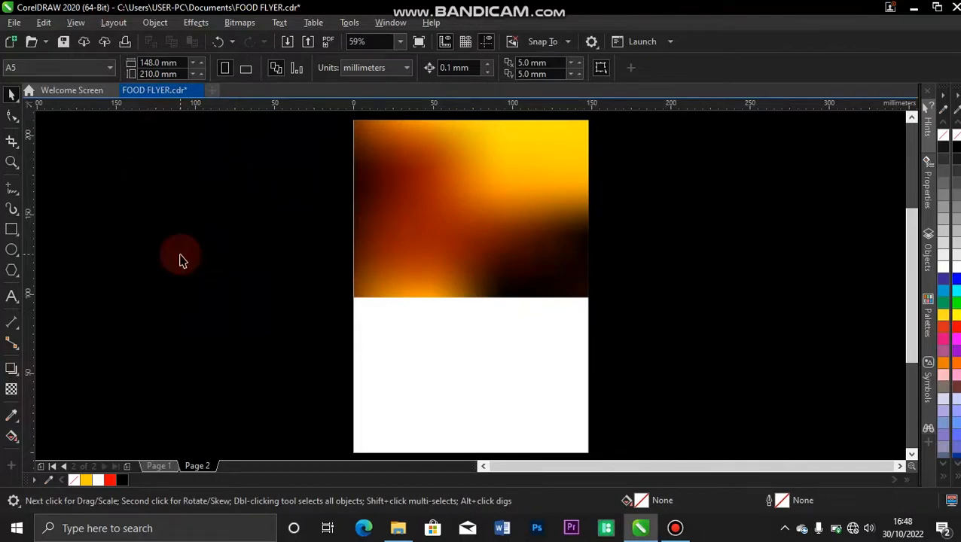
# Draw a circle about 44 mm across over the gradient's lower edge near the page's left side and give it a Hairline outline.
pyautogui.click(11, 254)
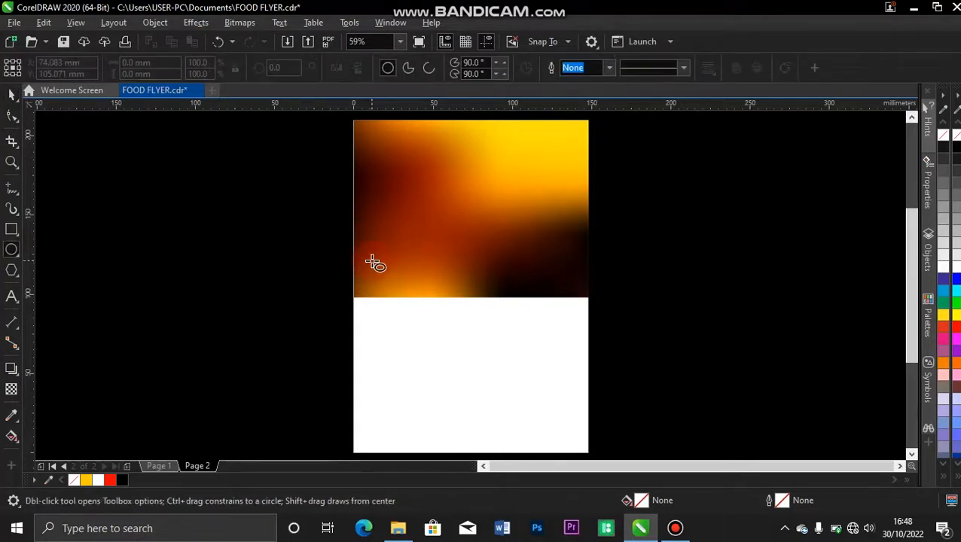
pyautogui.moveTo(371, 261); pyautogui.dragTo(444, 332)
pyautogui.press('space')
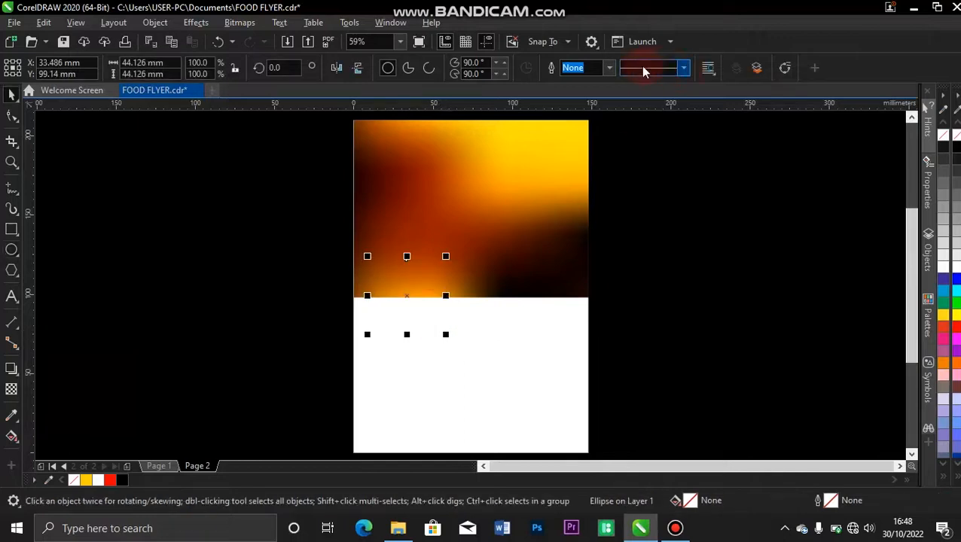
pyautogui.click(609, 68)
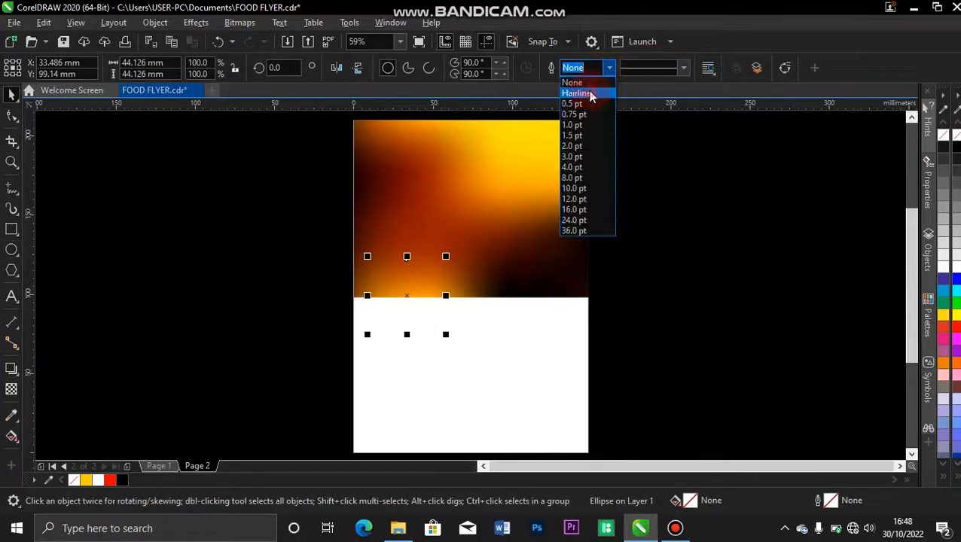
pyautogui.click(588, 92)
pyautogui.click(337, 260)
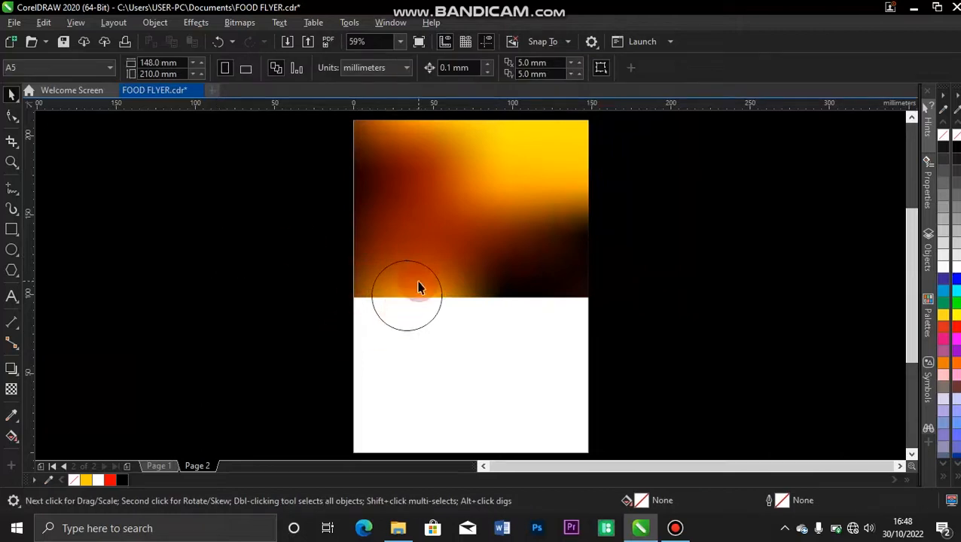
# Make a concentric scaled-down copy of the circle, about 35 mm across.
pyautogui.click(415, 309)
pyautogui.click(476, 390)
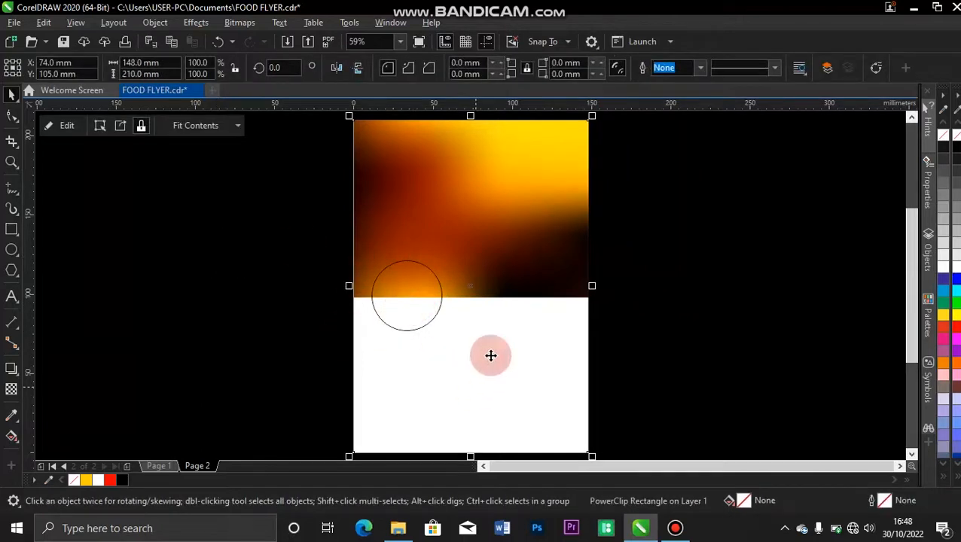
pyautogui.click(403, 320)
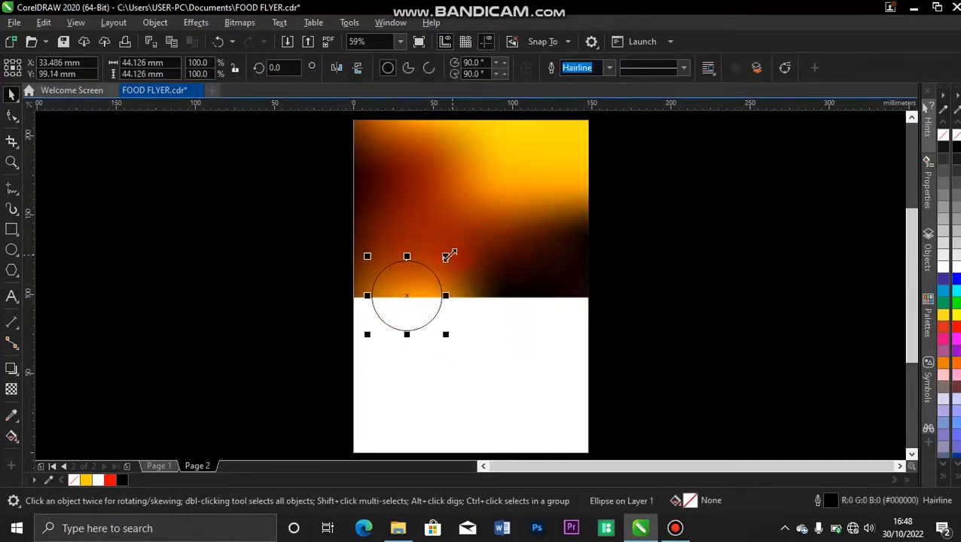
pyautogui.moveTo(448, 256); pyautogui.dragTo(442, 258)
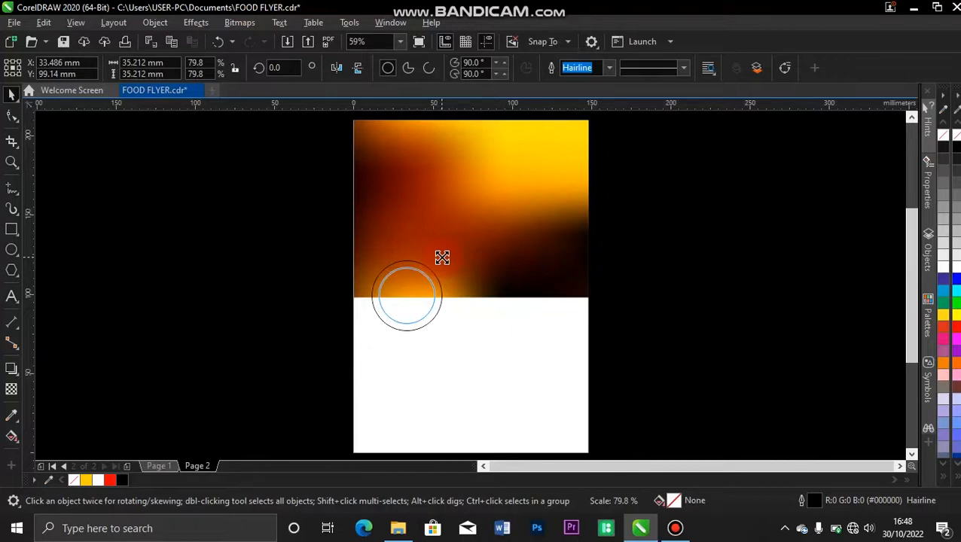
pyautogui.moveTo(442, 257); pyautogui.dragTo(443, 264)
pyautogui.click(693, 274)
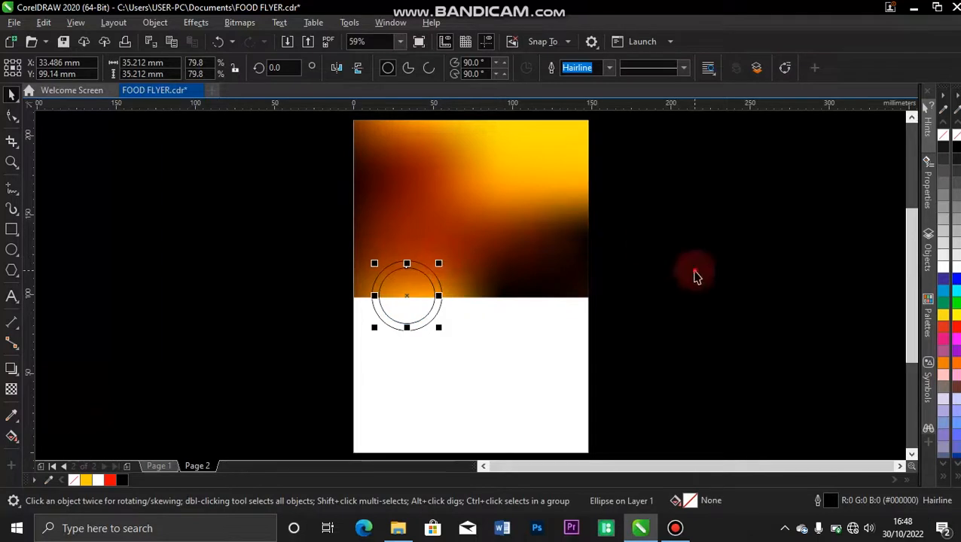
# Fill the outer circle with Deep Yellow and the inner circle with white.
pyautogui.click(424, 269)
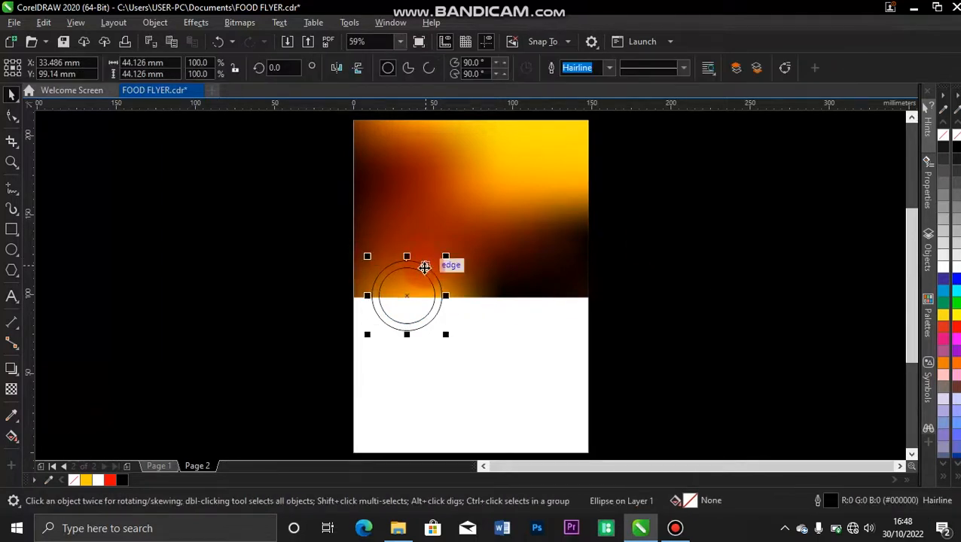
pyautogui.click(86, 481)
pyautogui.click(275, 336)
pyautogui.click(409, 303)
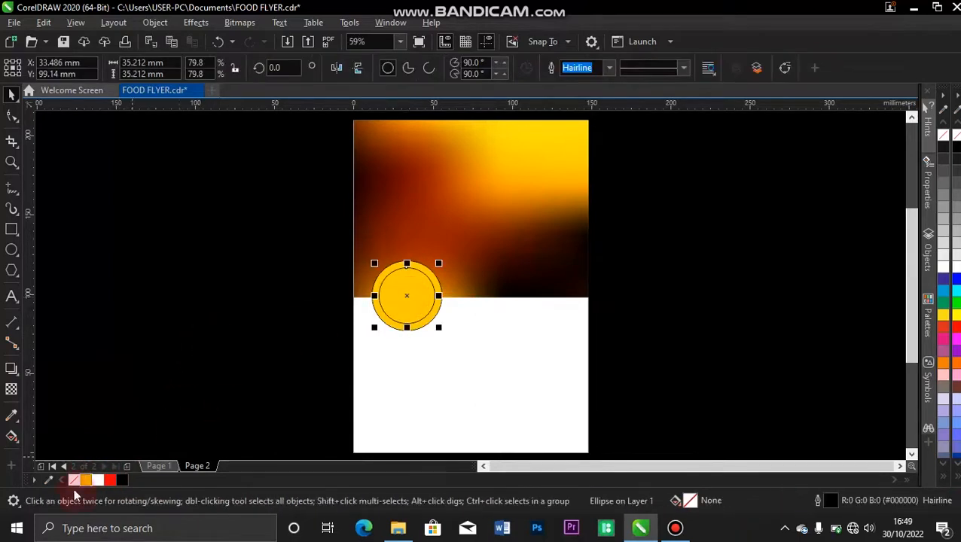
pyautogui.click(98, 482)
pyautogui.click(235, 246)
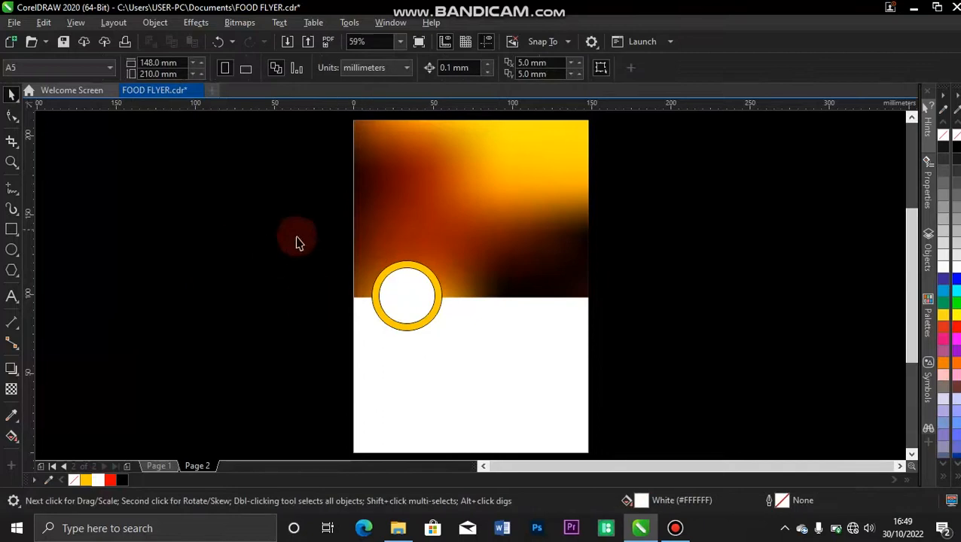
# Remove the outline from both circles by setting its width to None.
pyautogui.moveTo(328, 216); pyautogui.dragTo(458, 347)
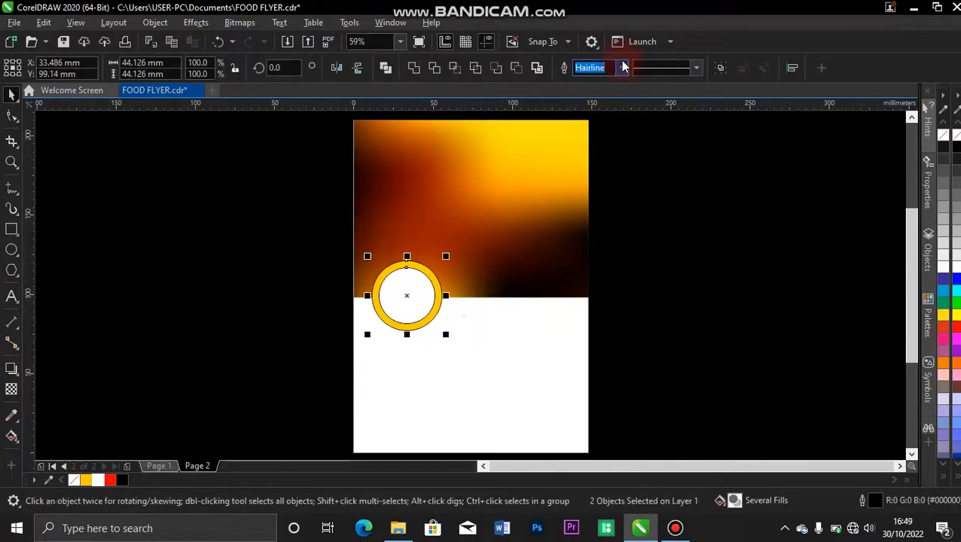
pyautogui.click(623, 67)
pyautogui.click(586, 81)
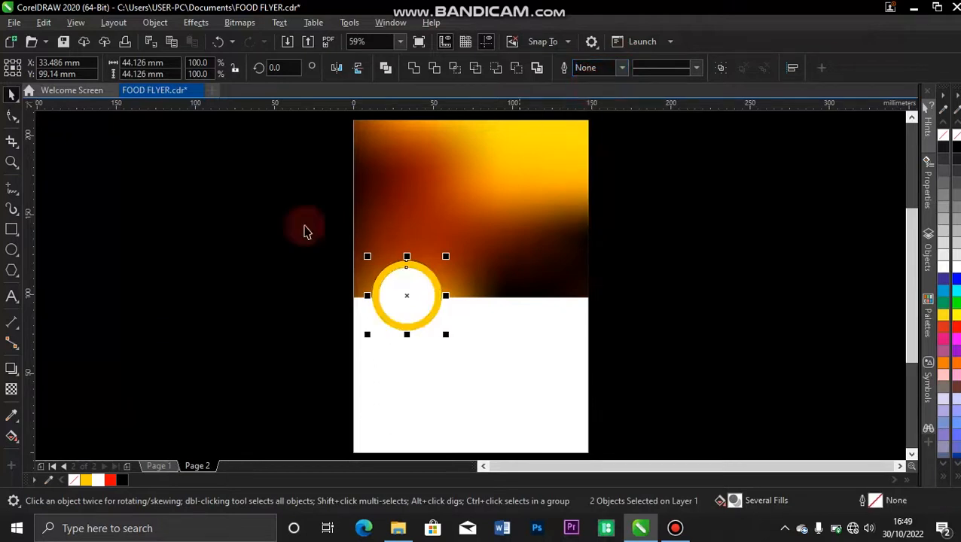
# Move the yellow-ringed circle to the page's left edge, keeping it over the gradient's lower edge.
pyautogui.click(225, 246)
pyautogui.moveTo(320, 232); pyautogui.dragTo(479, 348)
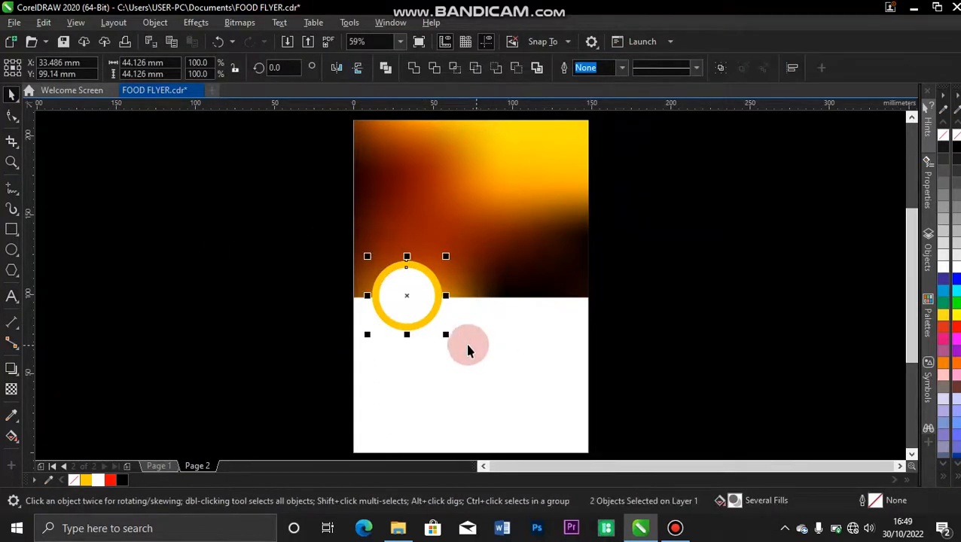
pyautogui.moveTo(407, 300); pyautogui.dragTo(390, 299)
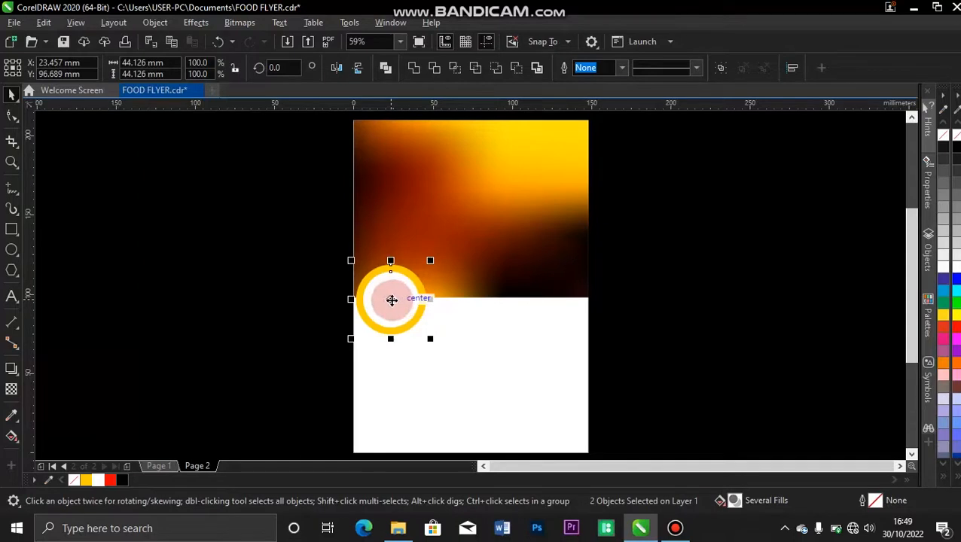
# Duplicate the ringed circle three times to the right at equal spacing, forming an overlapping row of four.
pyautogui.moveTo(392, 300); pyautogui.dragTo(439, 300)
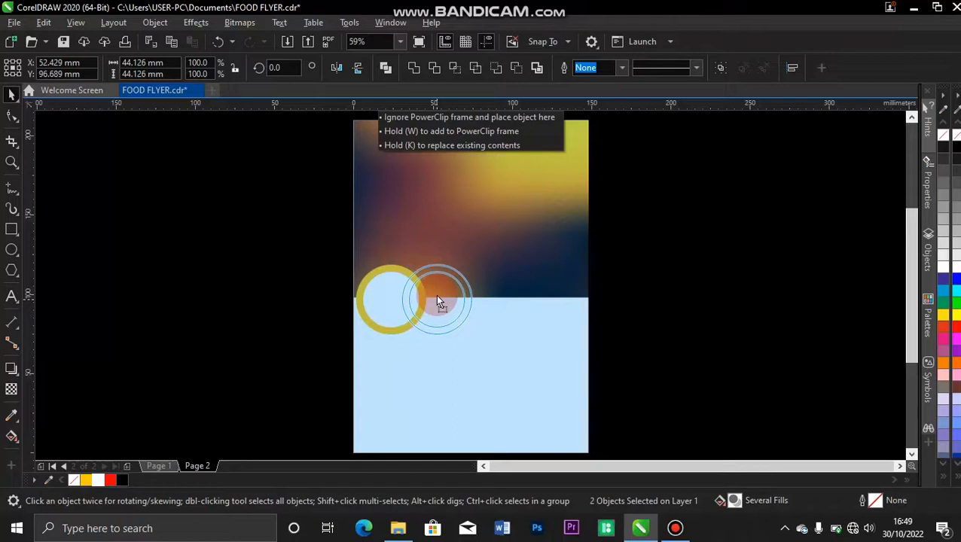
pyautogui.moveTo(438, 299); pyautogui.dragTo(437, 296)
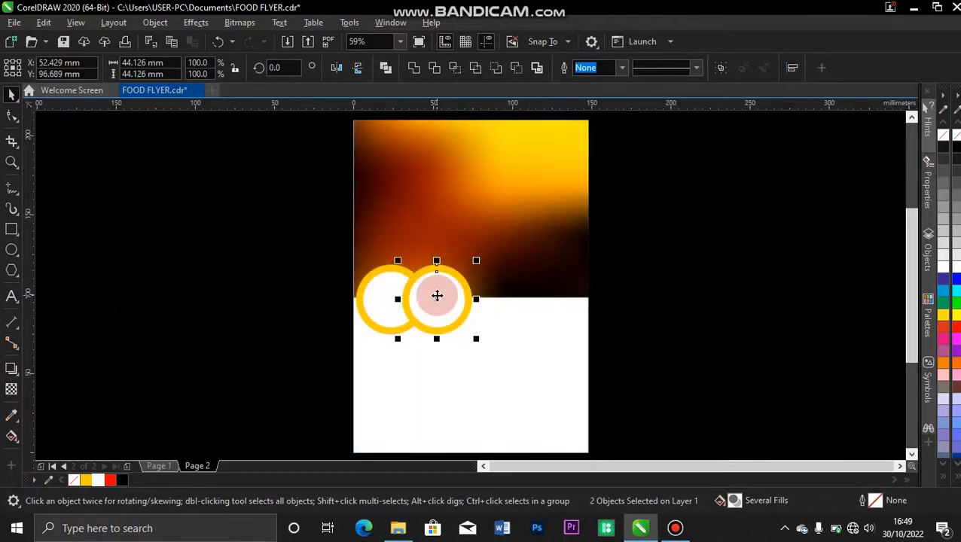
pyautogui.hotkey('ctrl', 'r')
pyautogui.hotkey('ctrl', 'r')
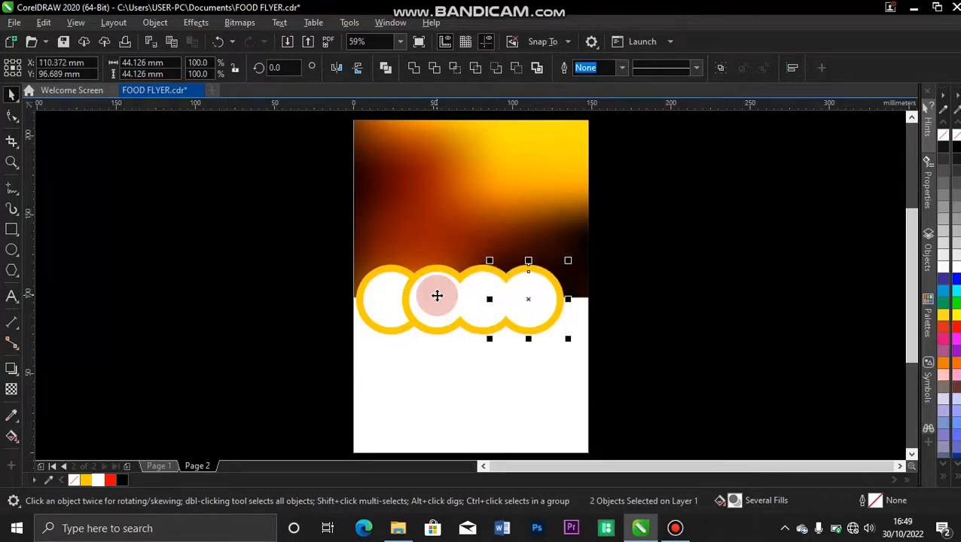
pyautogui.click(309, 265)
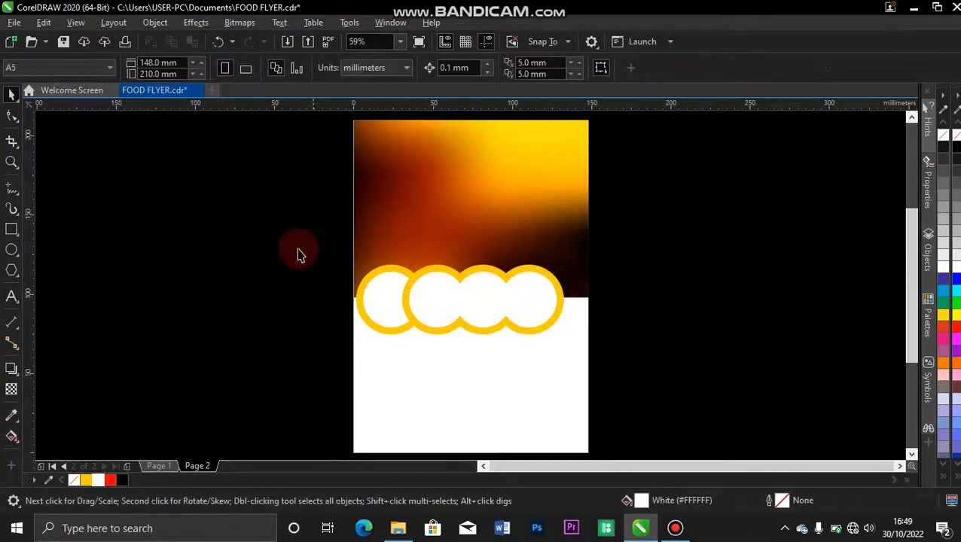
# Scale all four ringed circles up together so the row spans about 143 mm across the page.
pyautogui.moveTo(415, 311); pyautogui.dragTo(595, 353)
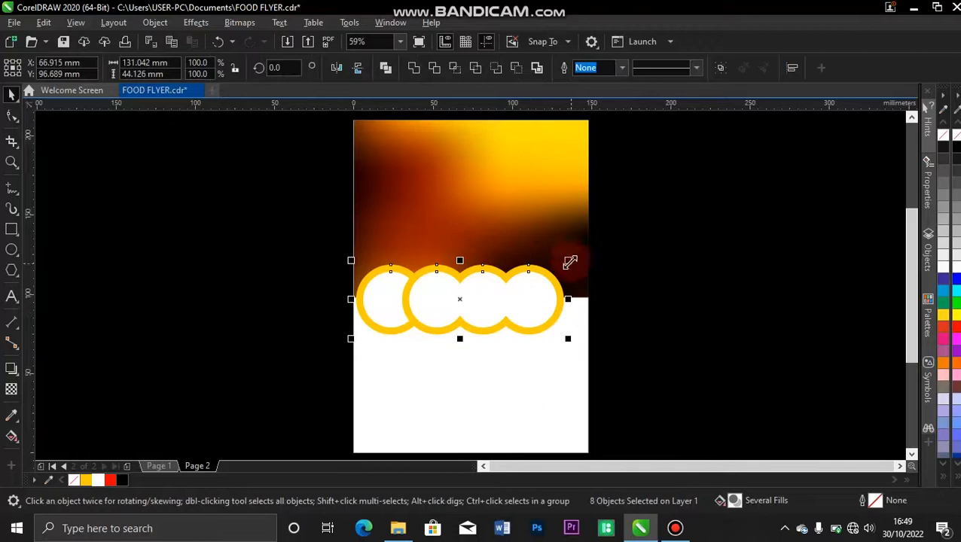
pyautogui.moveTo(570, 258); pyautogui.dragTo(586, 251)
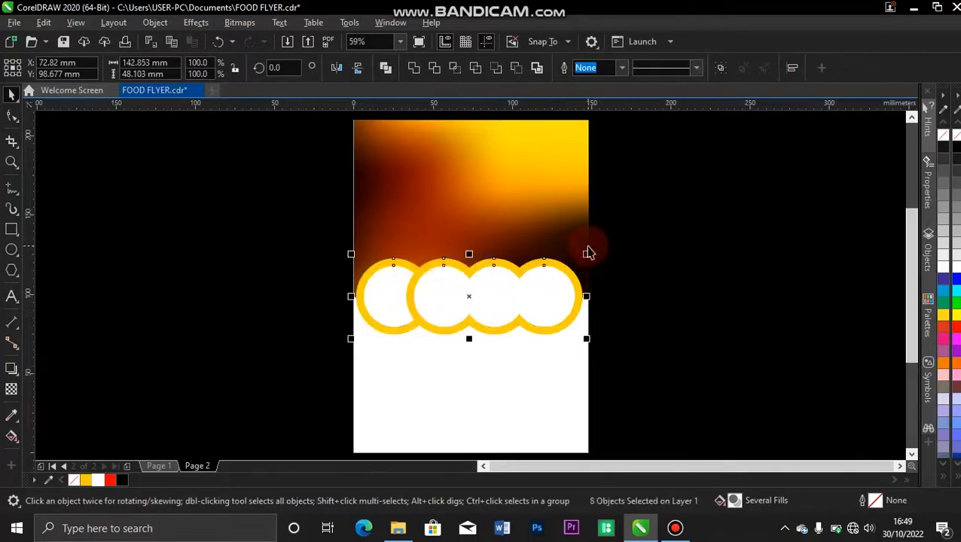
pyautogui.click(326, 186)
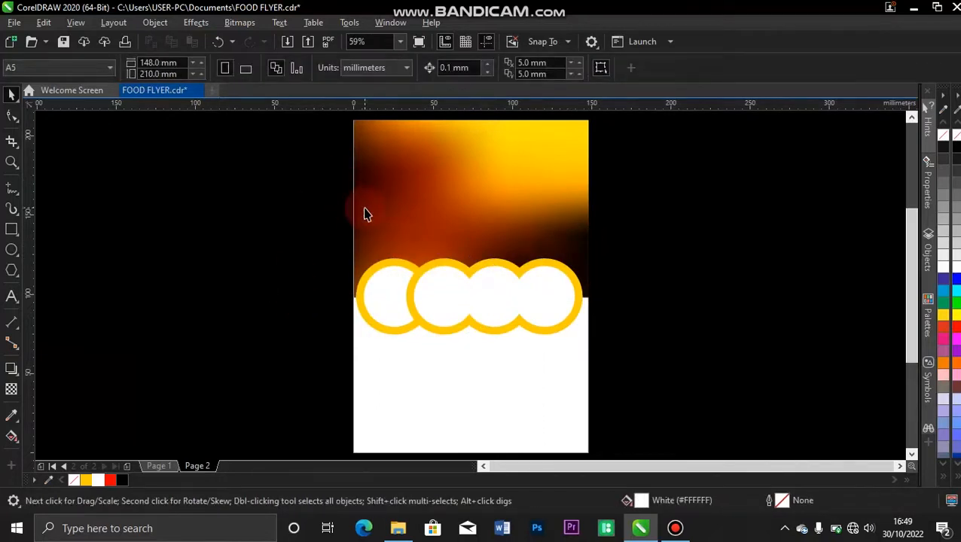
# Shorten the gradient background by raising its lower edge, and move the four-circle row up to the page's vertical centre at Y 105 mm.
pyautogui.click(467, 218)
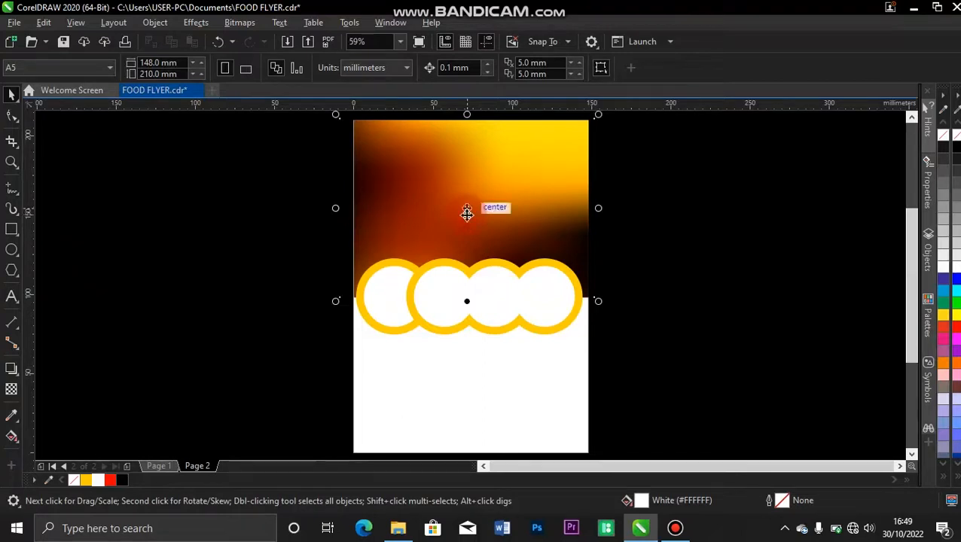
pyautogui.moveTo(467, 301); pyautogui.dragTo(468, 279)
pyautogui.moveTo(312, 237); pyautogui.dragTo(635, 369)
pyautogui.moveTo(470, 291); pyautogui.dragTo(472, 281)
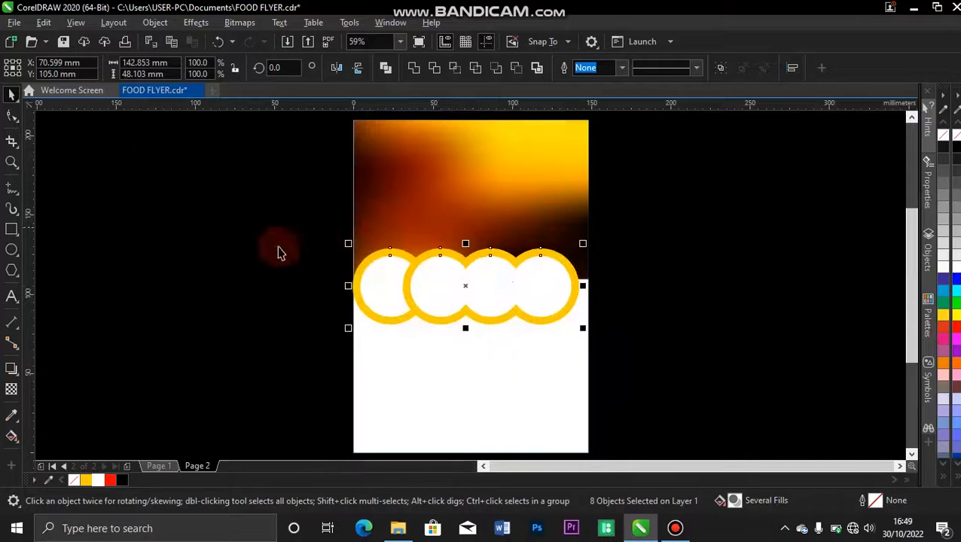
pyautogui.click(248, 277)
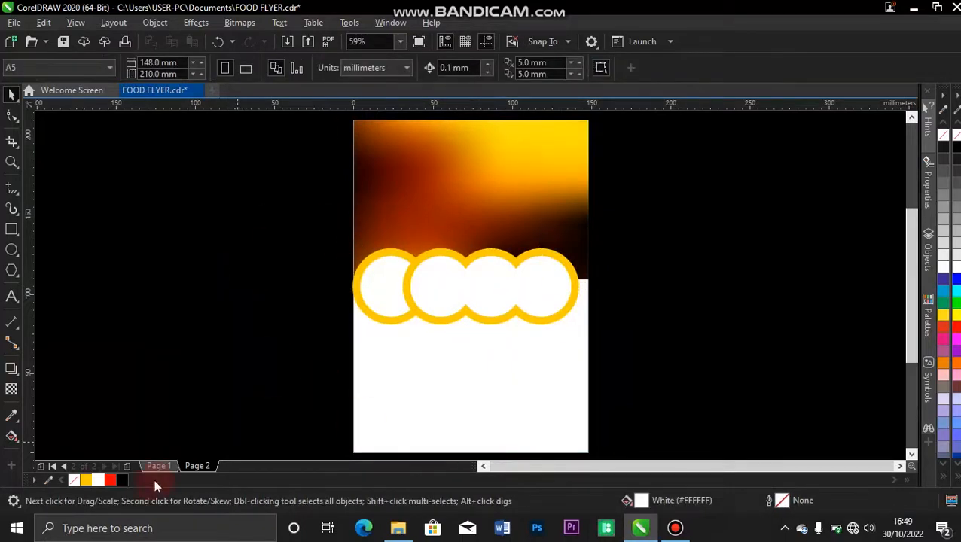
# Import the egusi, meat stew, chicken-and-rice and vegetable soup photos from the RESOURSE folder beside the page and separate the overlapping ones.
pyautogui.click(400, 528)
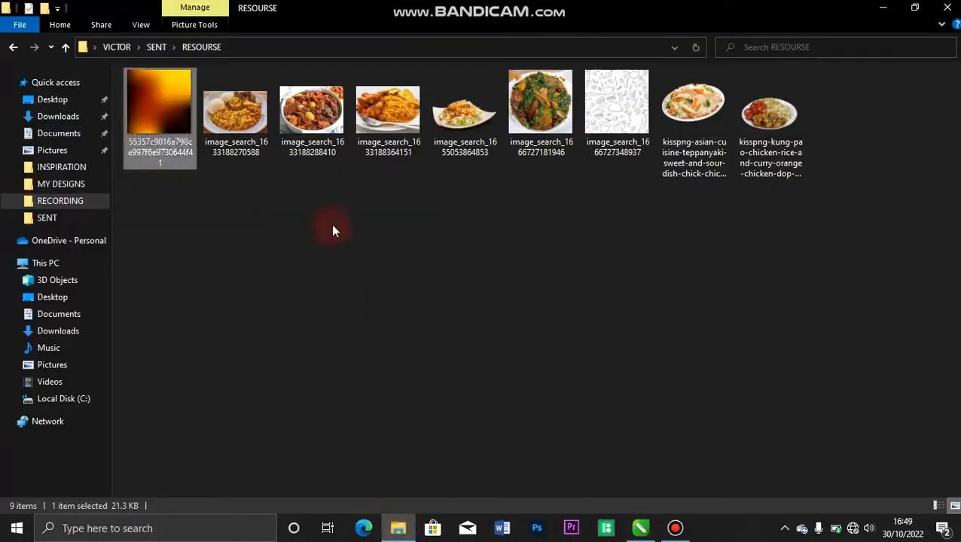
pyautogui.click(247, 128)
pyautogui.click(312, 119)
pyautogui.click(233, 141)
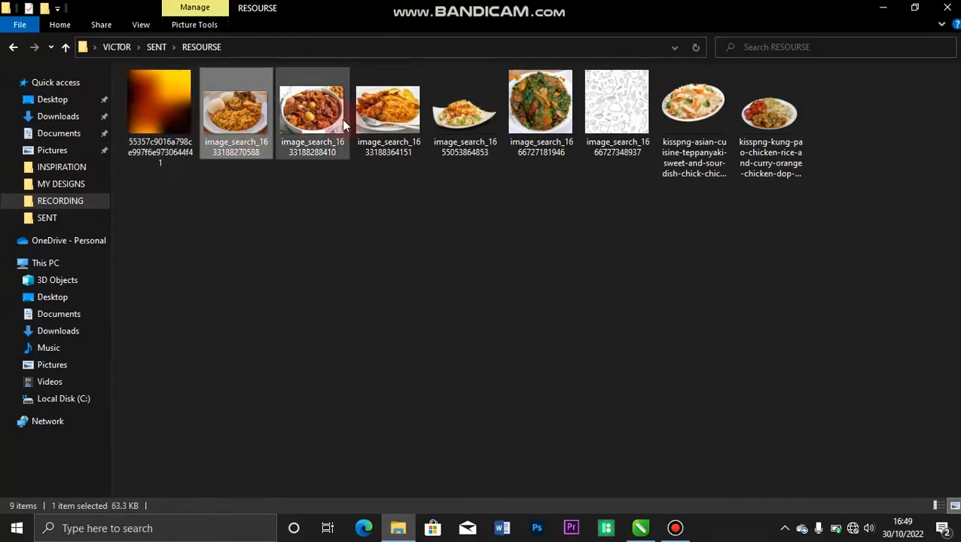
pyautogui.keyDown('shift'); pyautogui.click(388, 122); pyautogui.keyUp('shift')
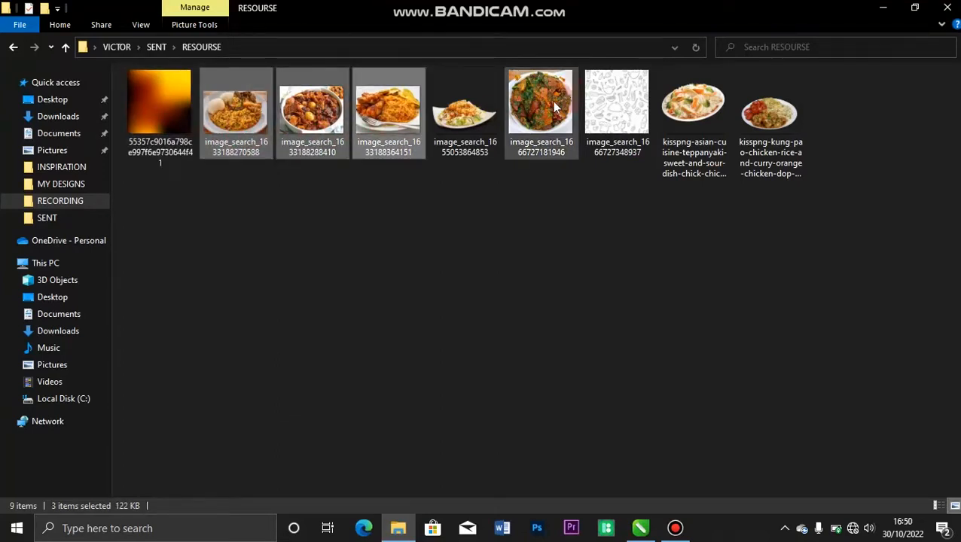
pyautogui.moveTo(555, 107); pyautogui.dragTo(684, 373)
pyautogui.moveTo(718, 275); pyautogui.dragTo(834, 433)
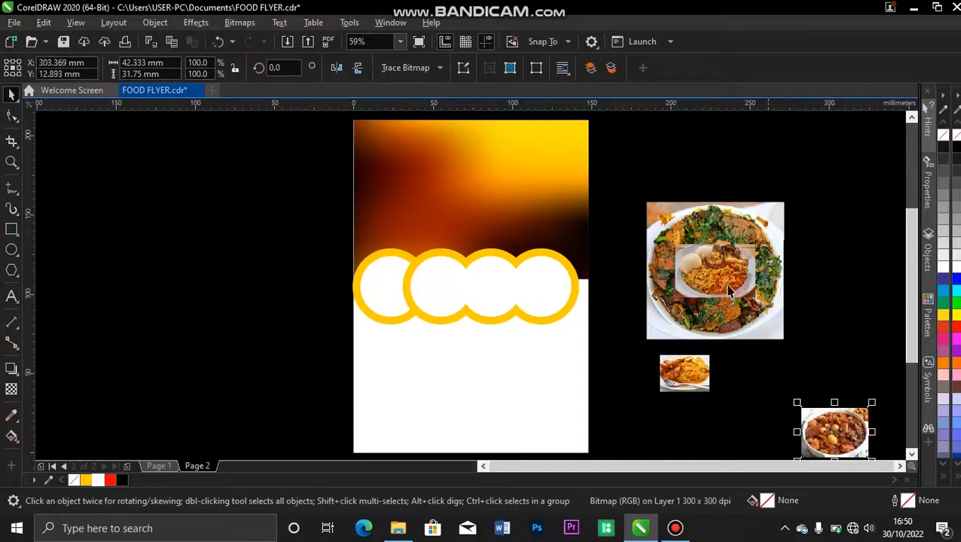
pyautogui.moveTo(718, 278); pyautogui.dragTo(843, 305)
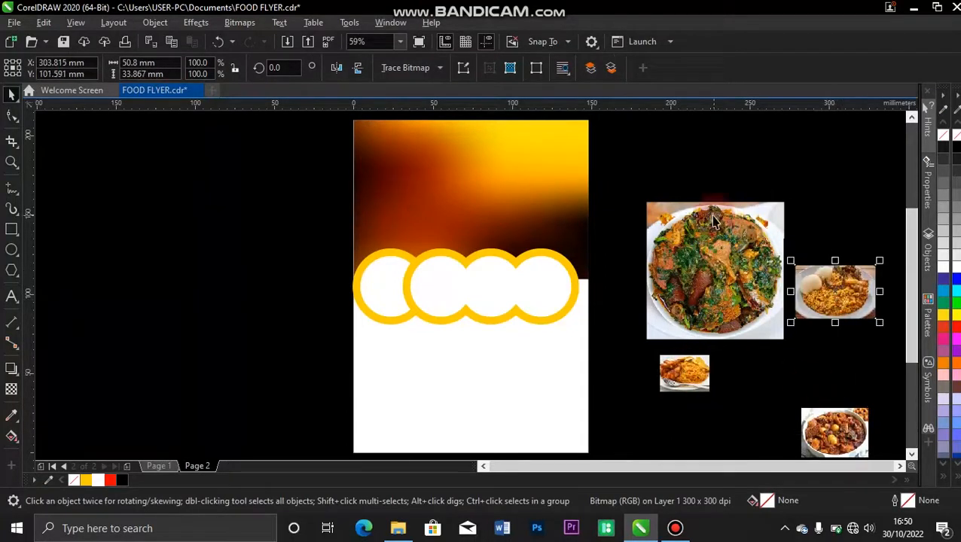
# PowerClip the egusi photo inside the first white circle and the meat stew photo inside the second.
pyautogui.rightClick(858, 292)
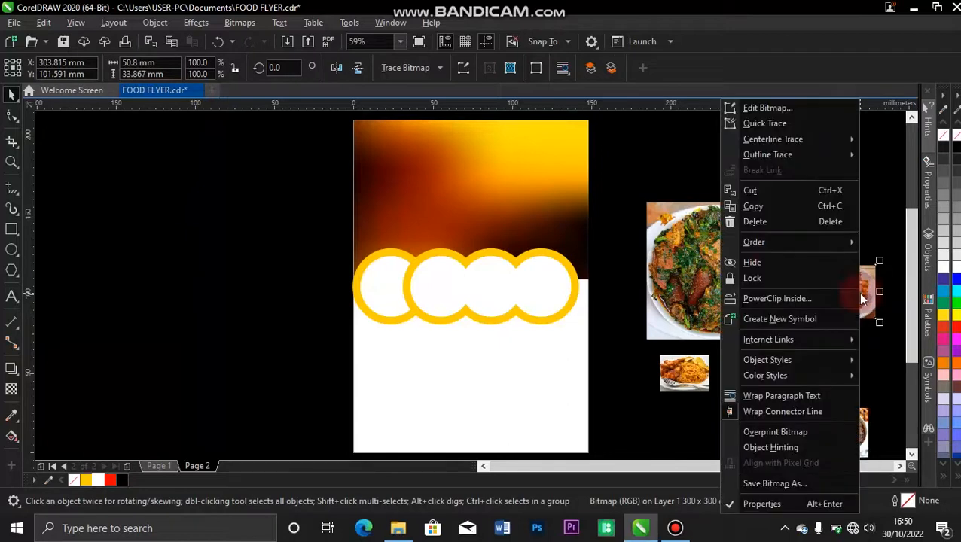
pyautogui.click(767, 299)
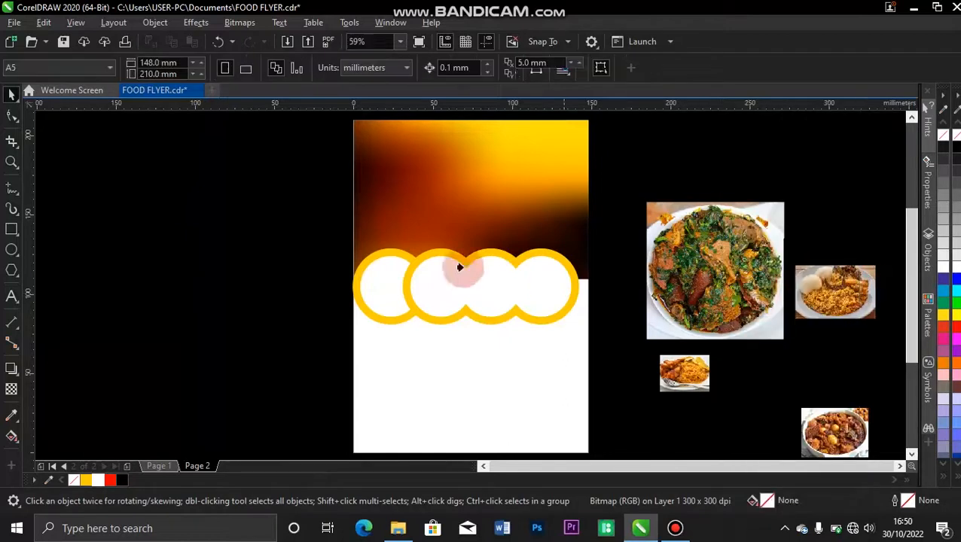
pyautogui.click(386, 281)
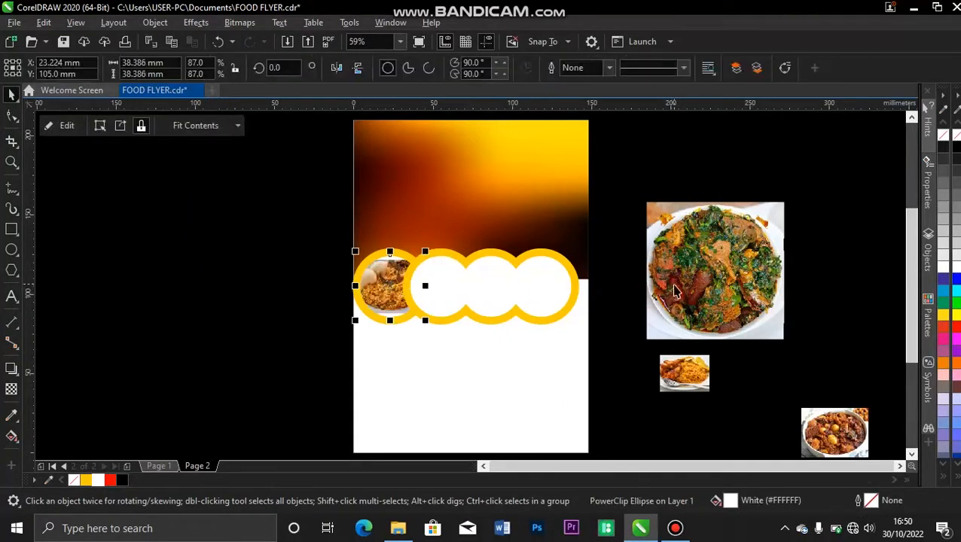
pyautogui.click(826, 420)
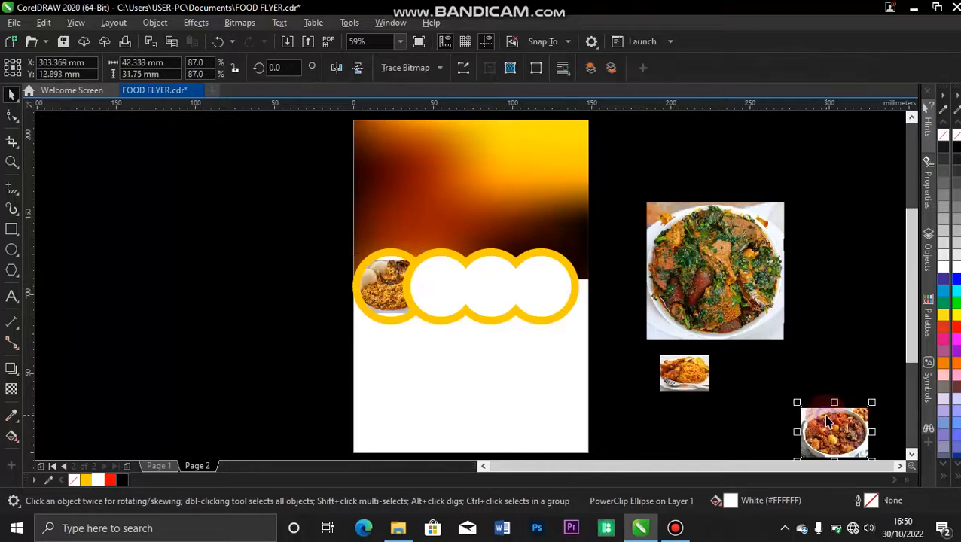
pyautogui.rightClick(827, 420)
pyautogui.click(737, 299)
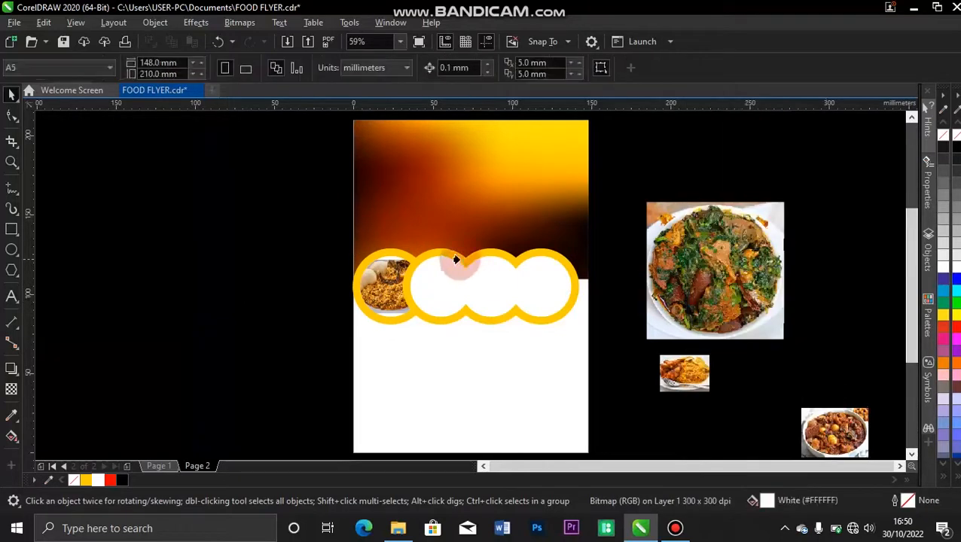
pyautogui.click(433, 284)
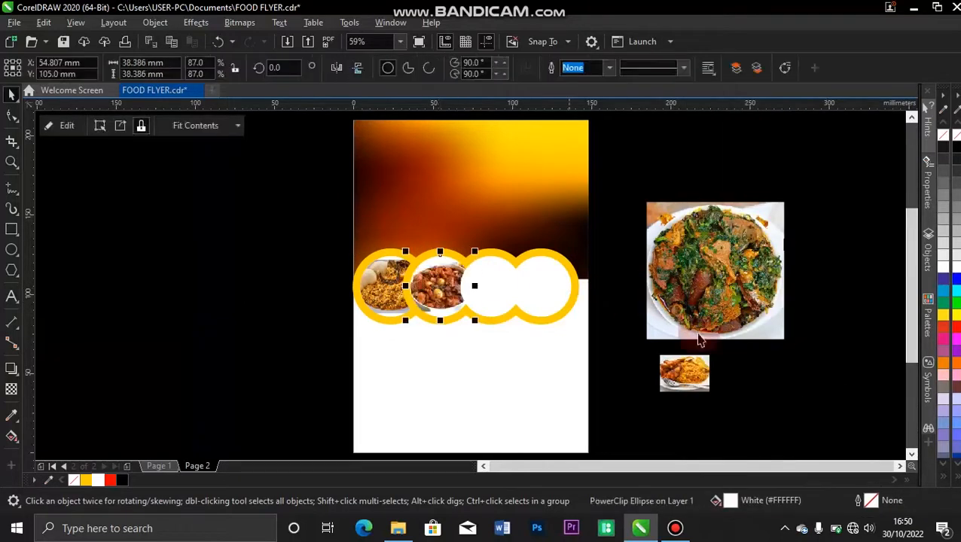
# PowerClip the chicken-and-rice photo inside the third white circle and the vegetable soup photo inside the fourth.
pyautogui.rightClick(687, 377)
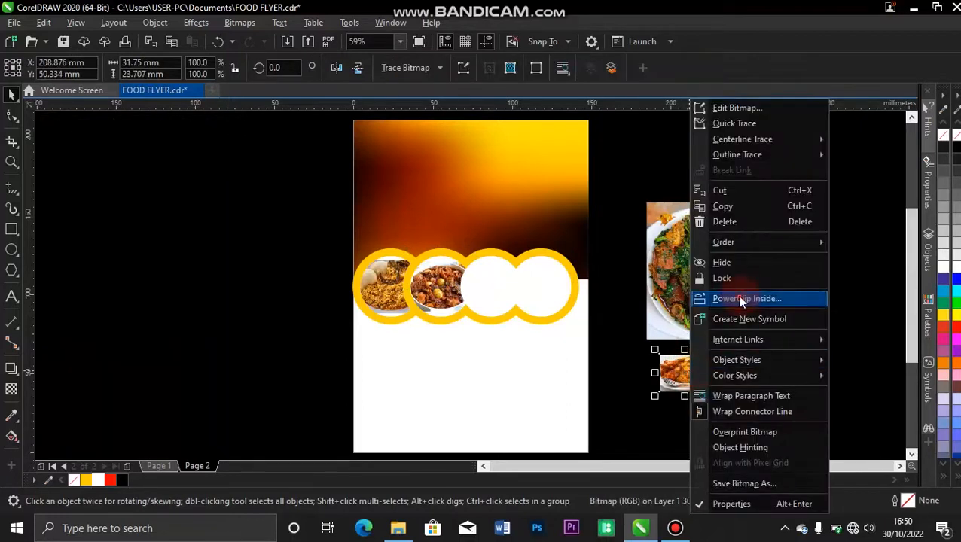
pyautogui.click(738, 299)
pyautogui.click(486, 282)
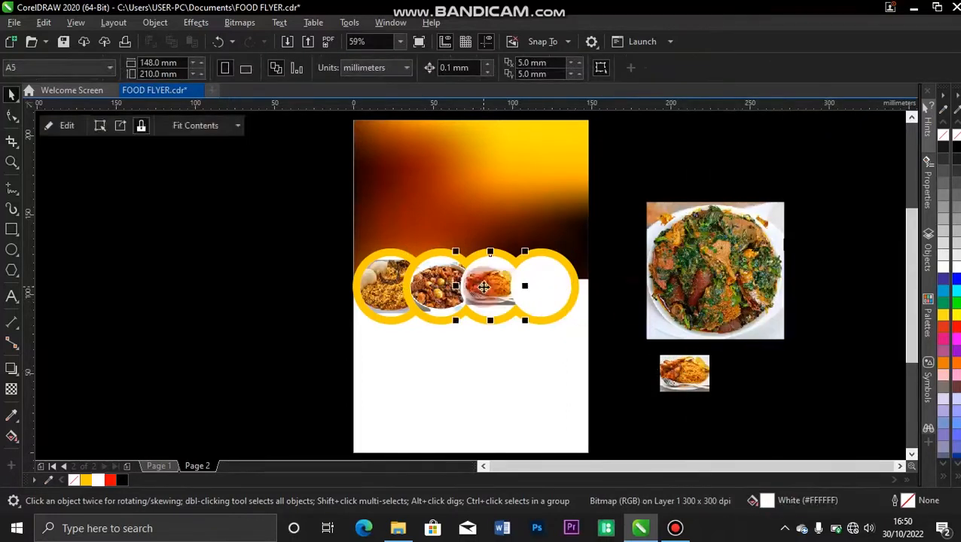
pyautogui.rightClick(680, 283)
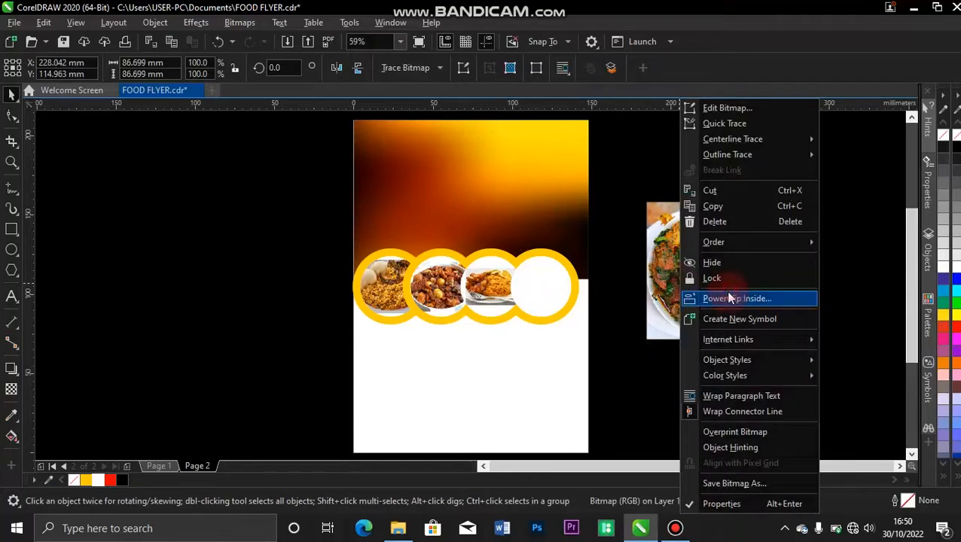
pyautogui.click(729, 299)
pyautogui.click(530, 285)
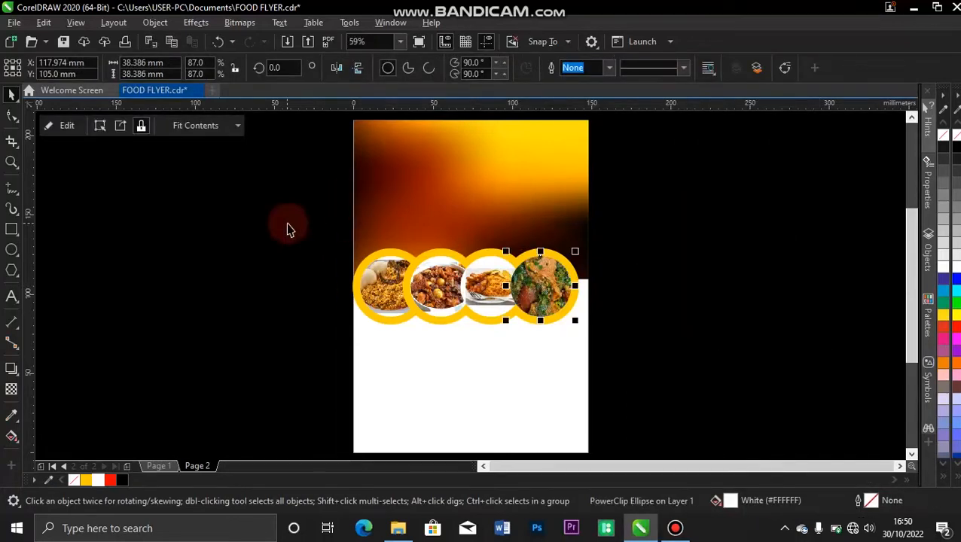
# Enlarge the egusi photo inside the first circle's PowerClip to about 55 mm wide and finish editing the contents.
pyautogui.press('z')
pyautogui.moveTo(334, 235); pyautogui.dragTo(625, 342)
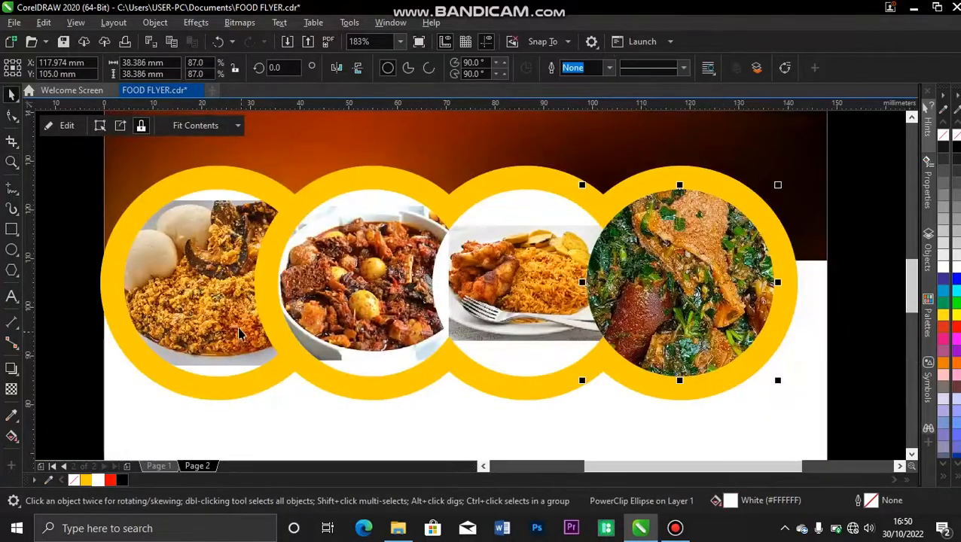
pyautogui.keyDown('ctrl'); pyautogui.click(229, 315); pyautogui.keyUp('ctrl')
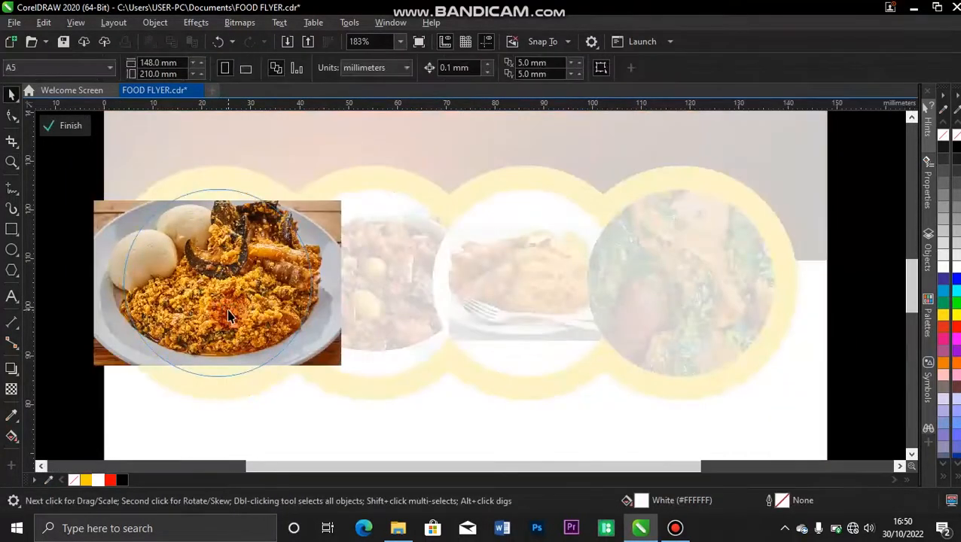
pyautogui.click(309, 229)
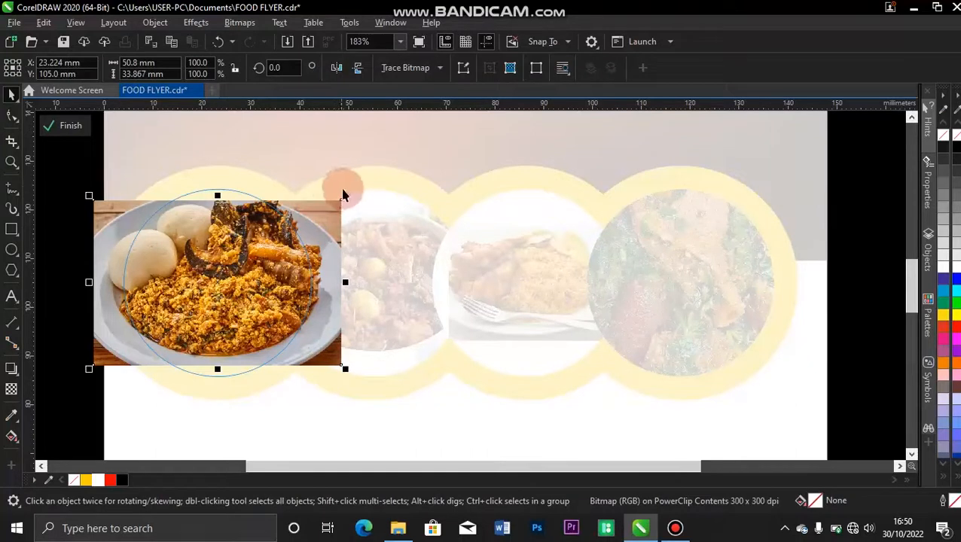
pyautogui.moveTo(345, 195); pyautogui.dragTo(365, 176)
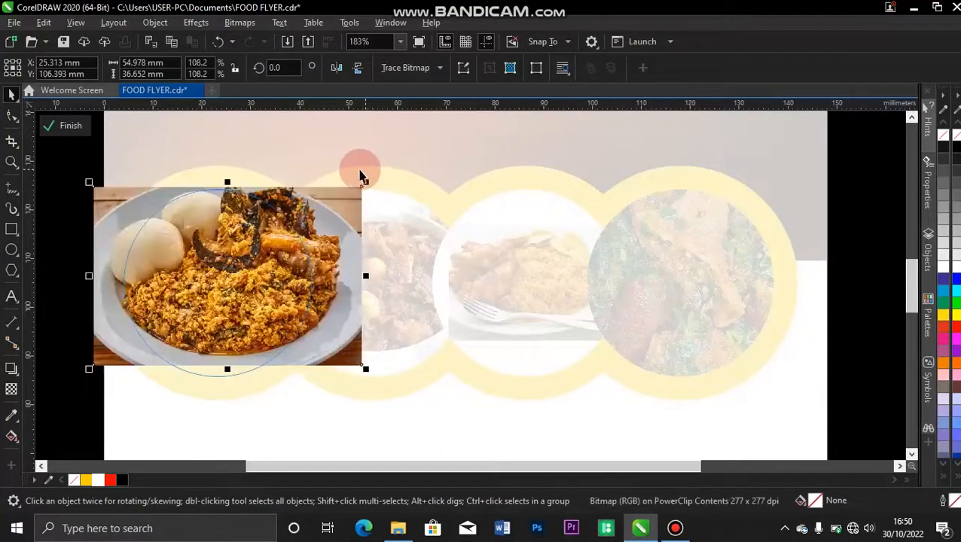
pyautogui.click(66, 126)
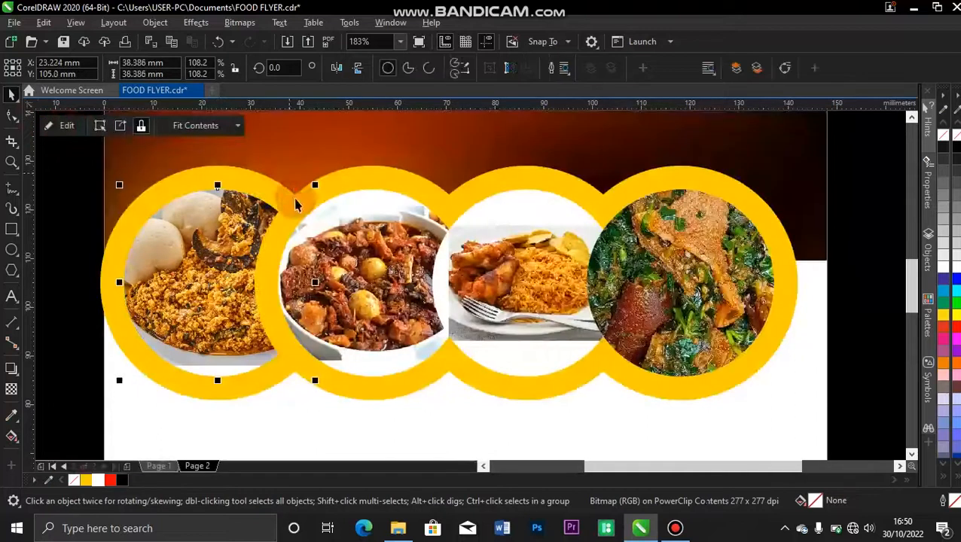
# Enlarge the meat stew photo inside the second circle's PowerClip to about 48 mm wide and finish editing the contents.
pyautogui.doubleClick(319, 252)
pyautogui.click(343, 265)
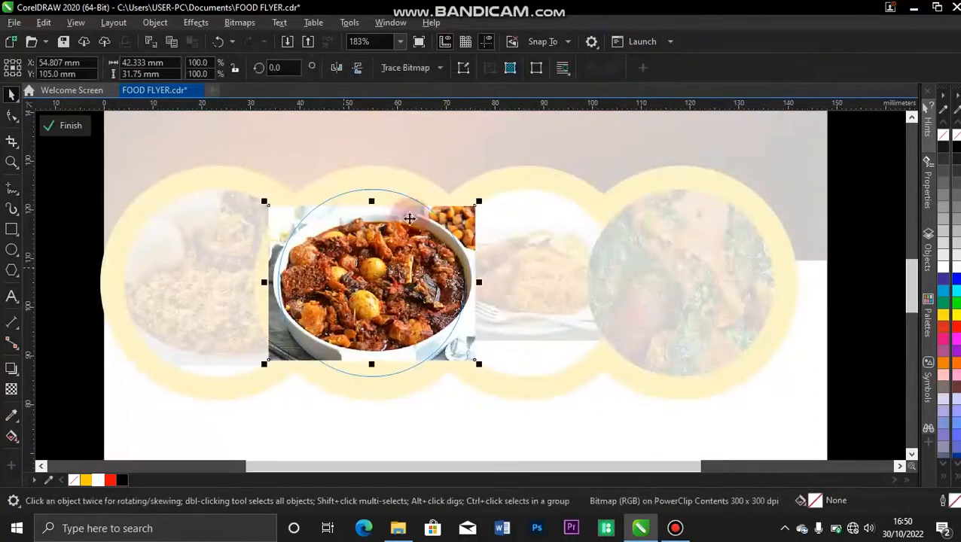
pyautogui.moveTo(480, 200); pyautogui.dragTo(507, 177)
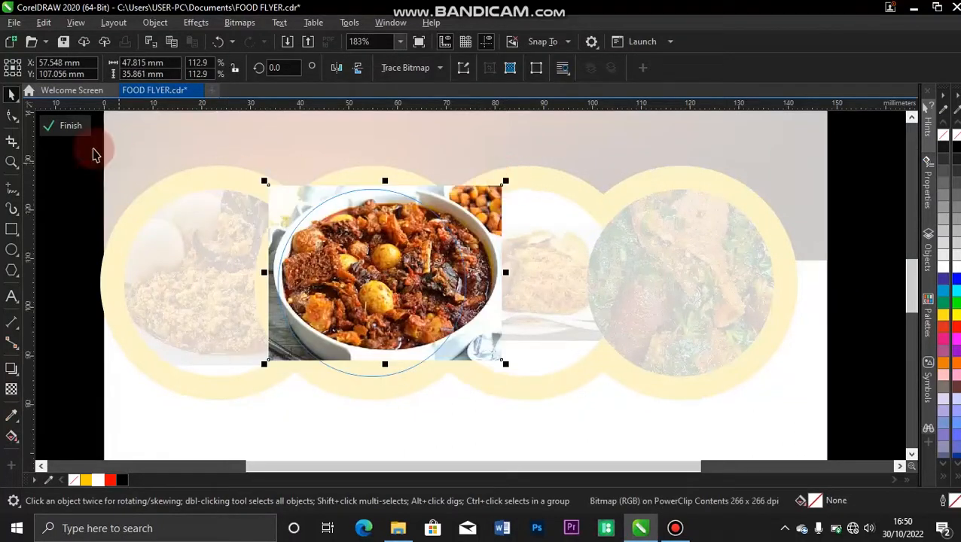
pyautogui.click(77, 128)
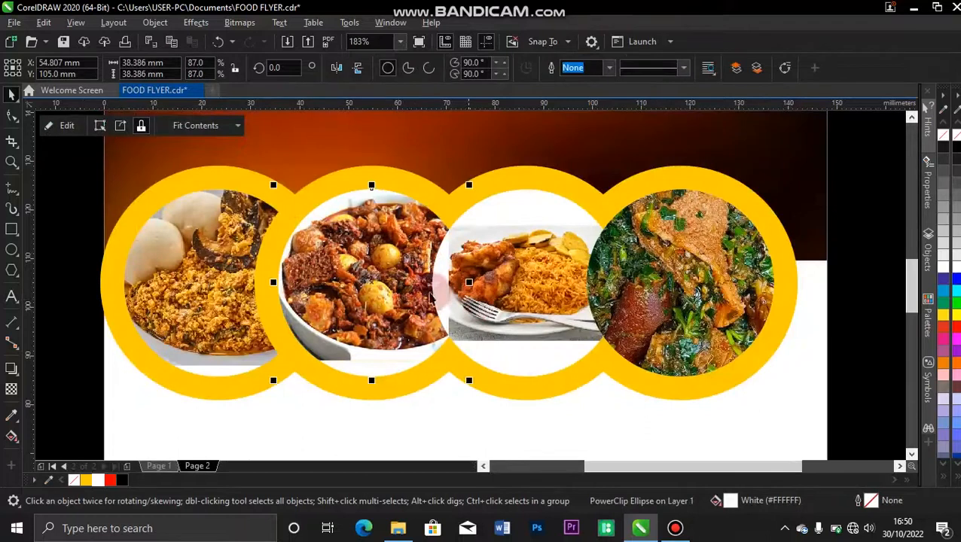
# Enlarge the meat stew photo inside the second circle's PowerClip to about 54 mm wide and finish editing the contents.
pyautogui.doubleClick(396, 291)
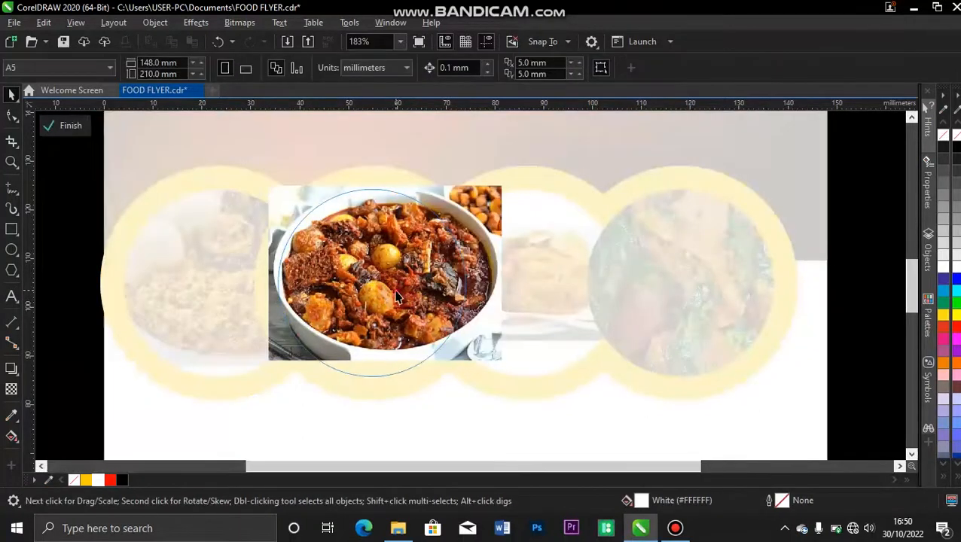
pyautogui.click(396, 292)
pyautogui.moveTo(264, 364); pyautogui.dragTo(244, 378)
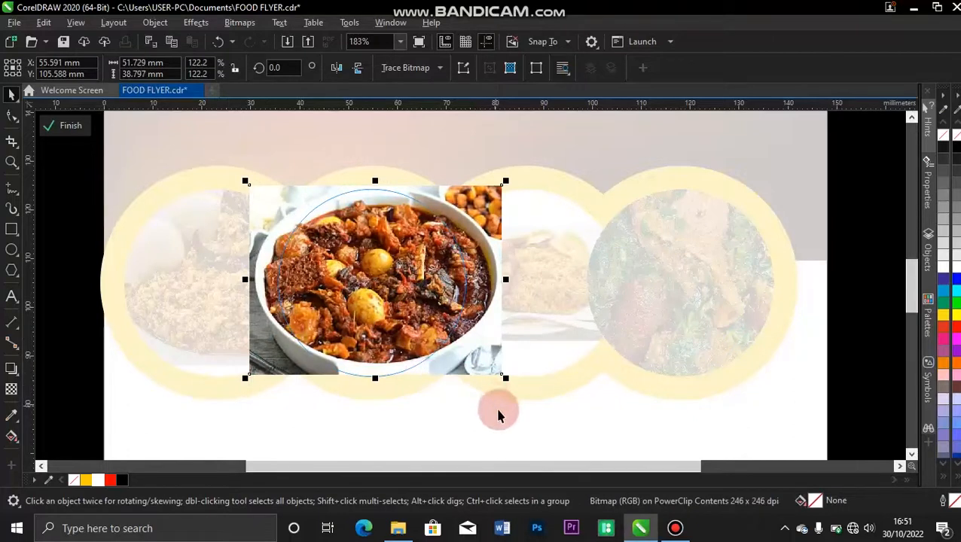
pyautogui.moveTo(504, 378); pyautogui.dragTo(514, 384)
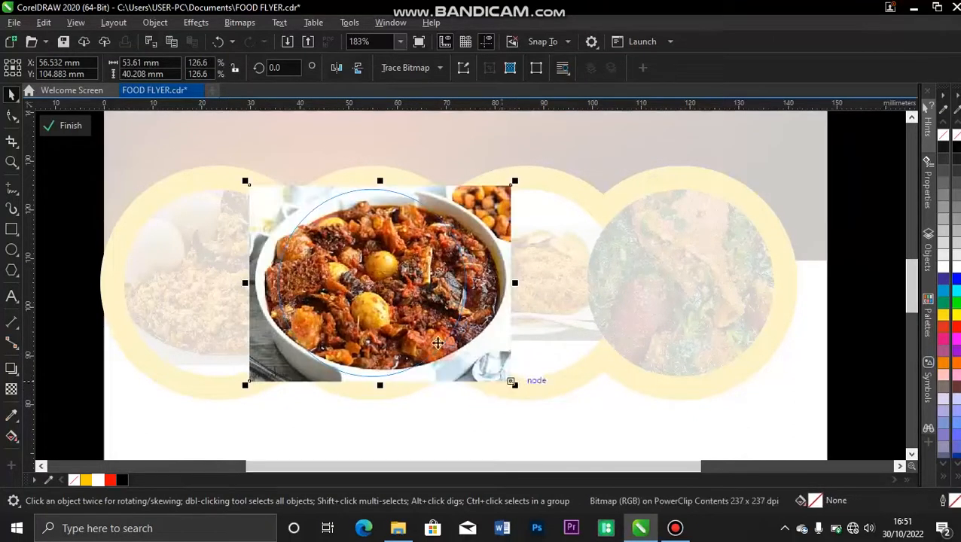
pyautogui.click(86, 125)
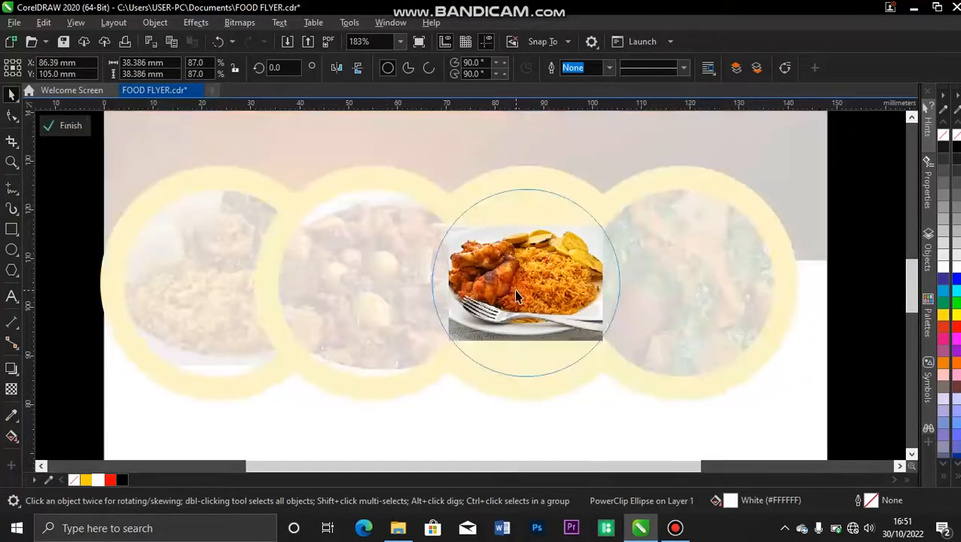
# Enlarge the chicken-and-rice photo inside the third circle's PowerClip to about 49 mm wide and finish editing the contents.
pyautogui.doubleClick(513, 290)
pyautogui.click(514, 289)
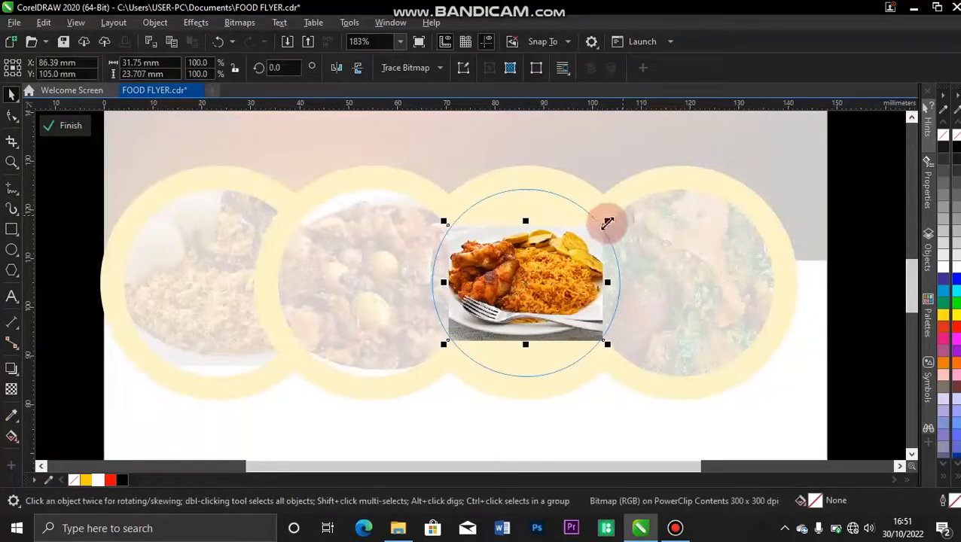
pyautogui.moveTo(607, 223); pyautogui.dragTo(659, 183)
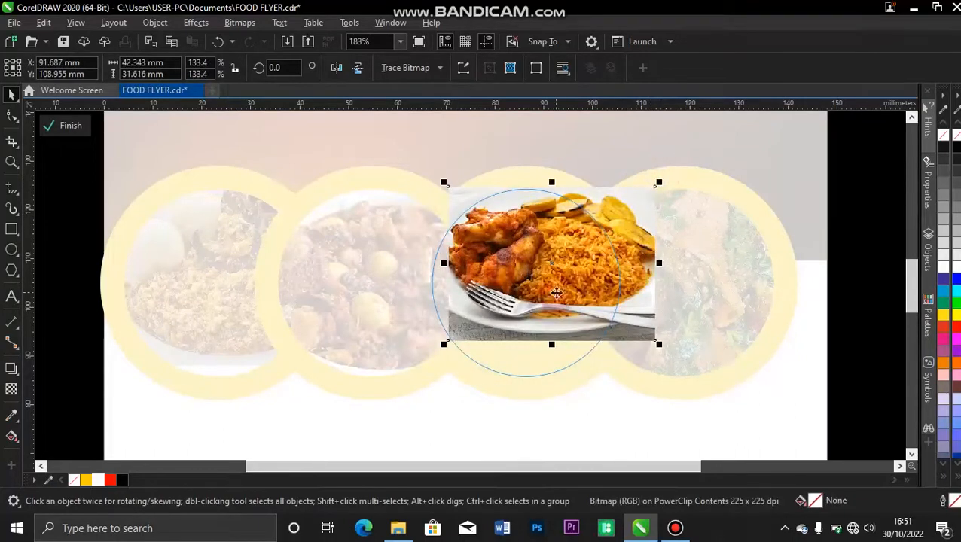
pyautogui.moveTo(443, 345); pyautogui.dragTo(408, 384)
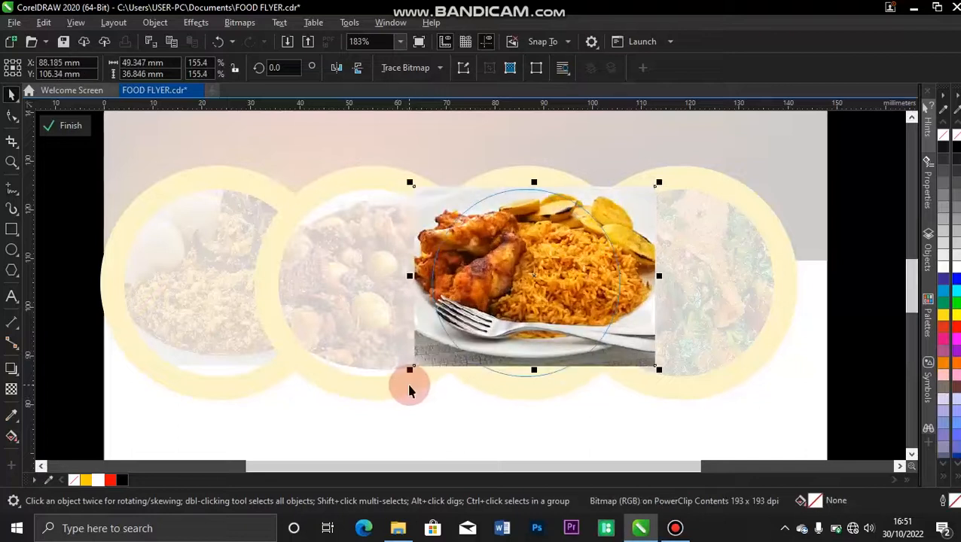
pyautogui.click(67, 125)
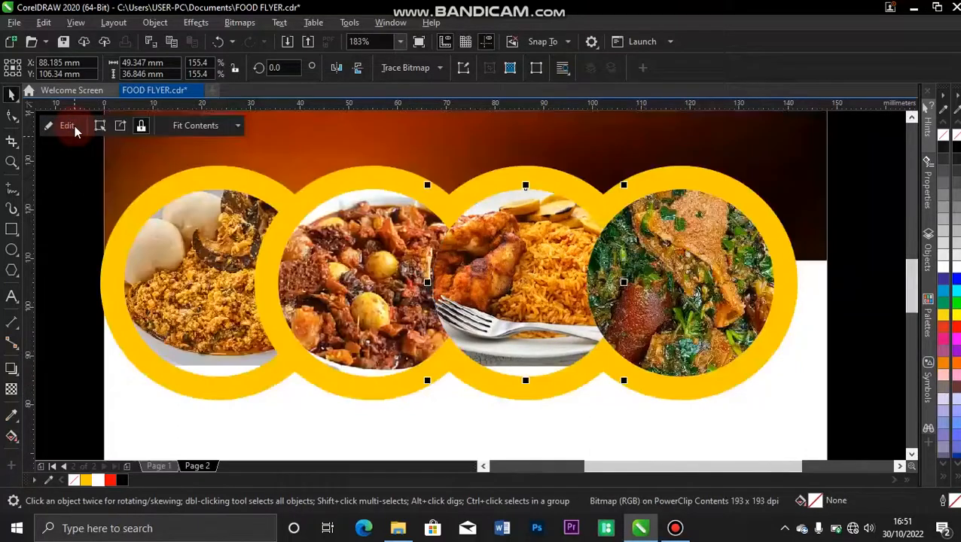
# Enlarge the third circle's chicken-and-rice photo further to about 58 mm wide, centre it over the circle, and finish editing the PowerClip.
pyautogui.doubleClick(549, 299)
pyautogui.click(487, 346)
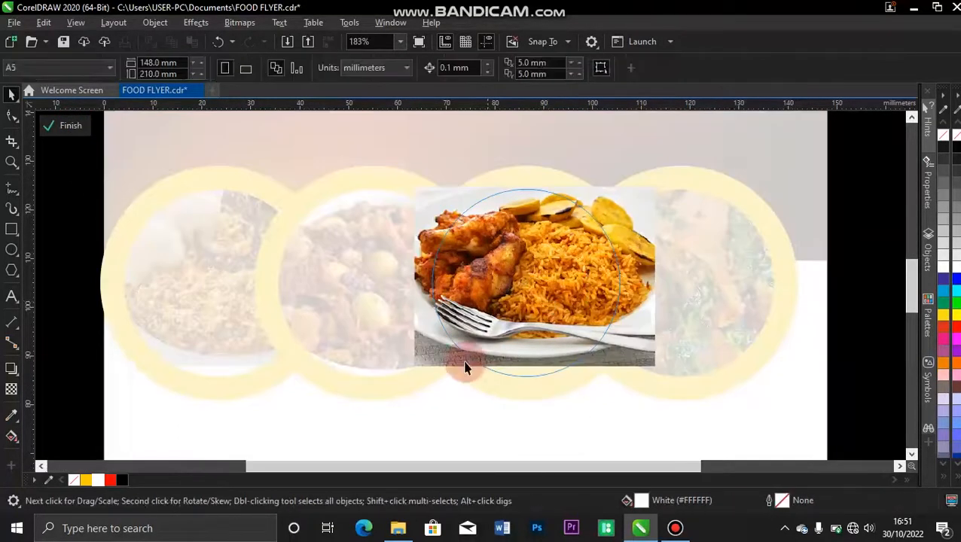
pyautogui.moveTo(408, 369); pyautogui.dragTo(369, 415)
pyautogui.moveTo(509, 278); pyautogui.dragTo(523, 277)
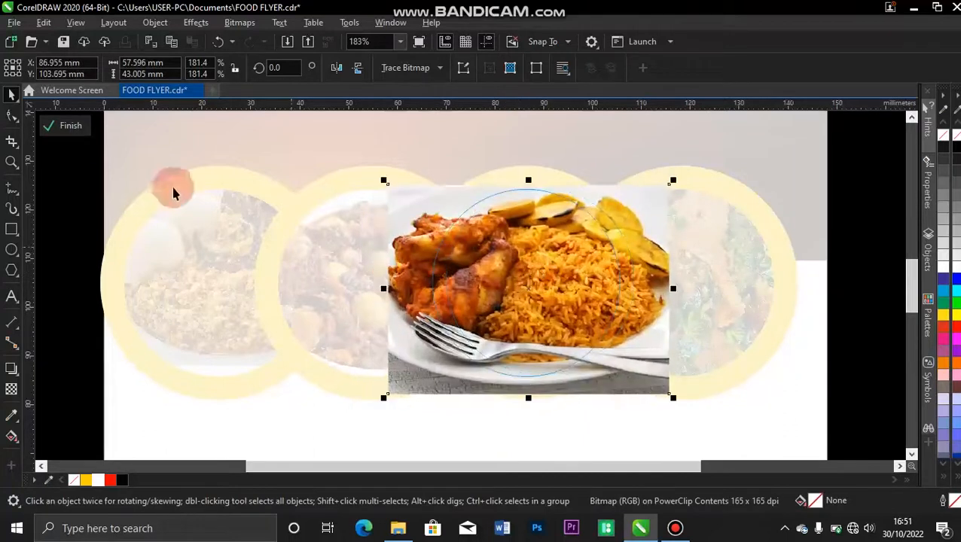
pyautogui.click(64, 125)
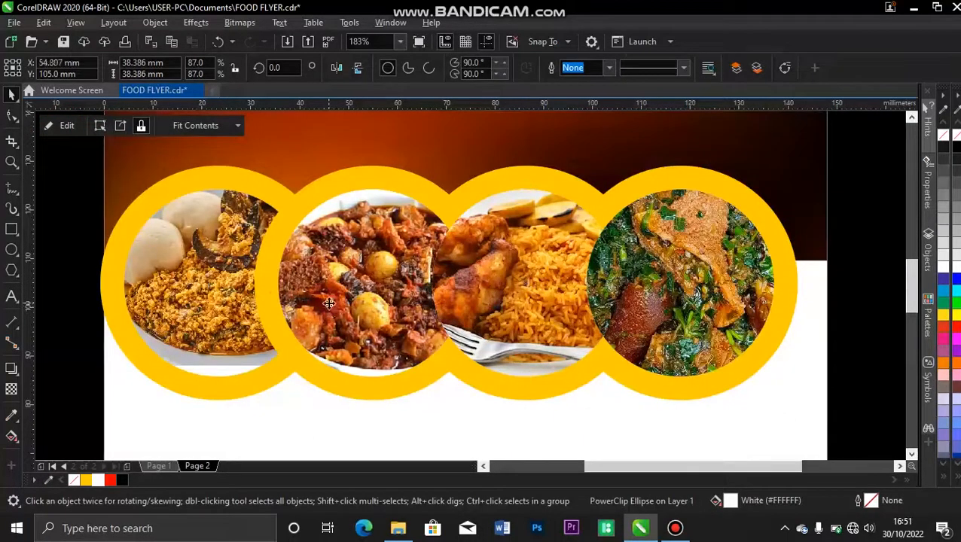
# Enlarge the meat stew photo inside the second circle's PowerClip to about 56 mm wide so it fills the circle, and finish editing.
pyautogui.doubleClick(329, 308)
pyautogui.click(452, 278)
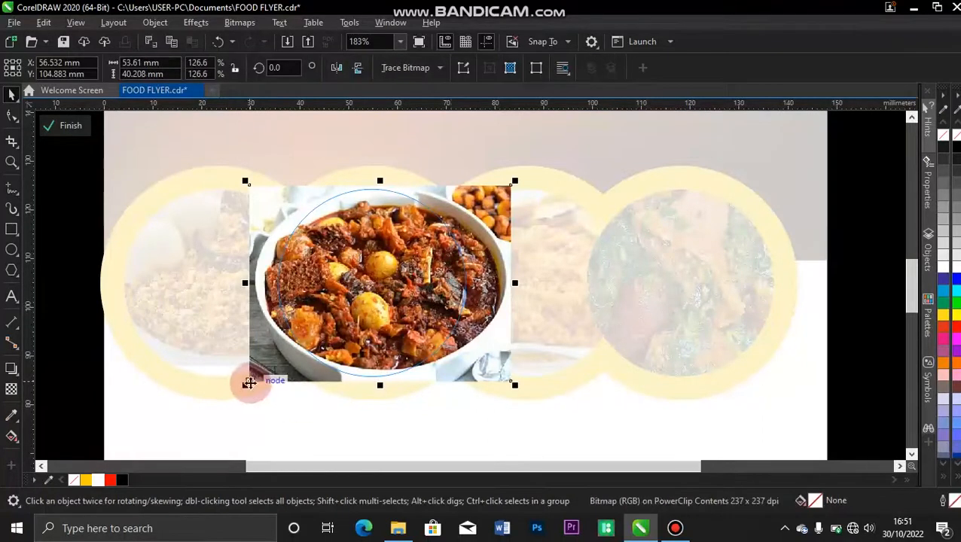
pyautogui.moveTo(248, 385); pyautogui.dragTo(231, 393)
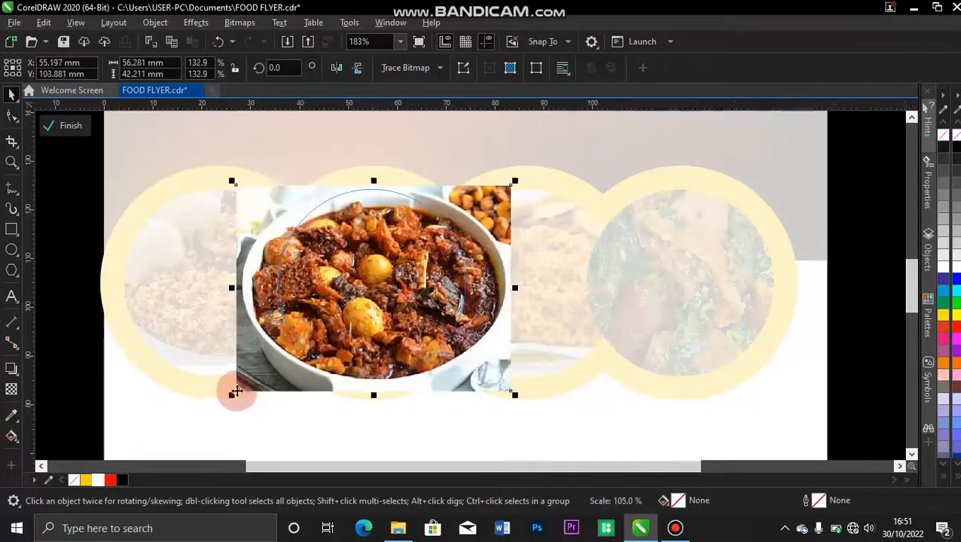
pyautogui.click(331, 155)
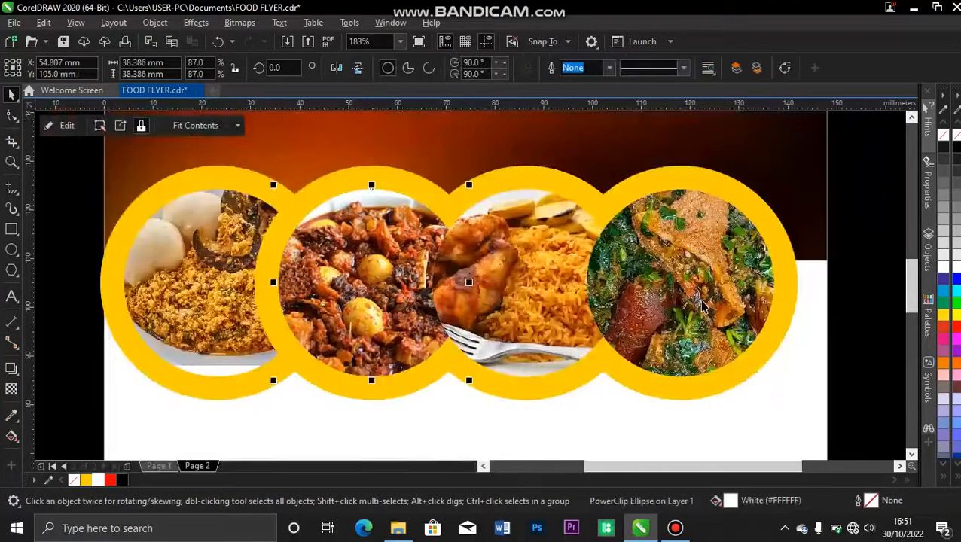
# Shrink the vegetable soup photo inside the fourth circle's PowerClip to about 40 mm wide and finish editing the contents.
pyautogui.doubleClick(701, 309)
pyautogui.click(729, 290)
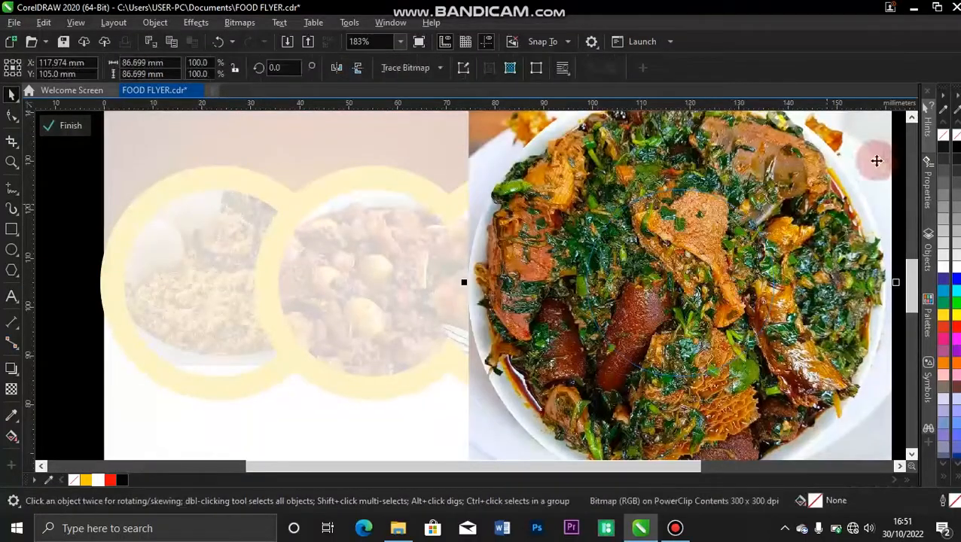
pyautogui.scroll(-3, 796, 236)
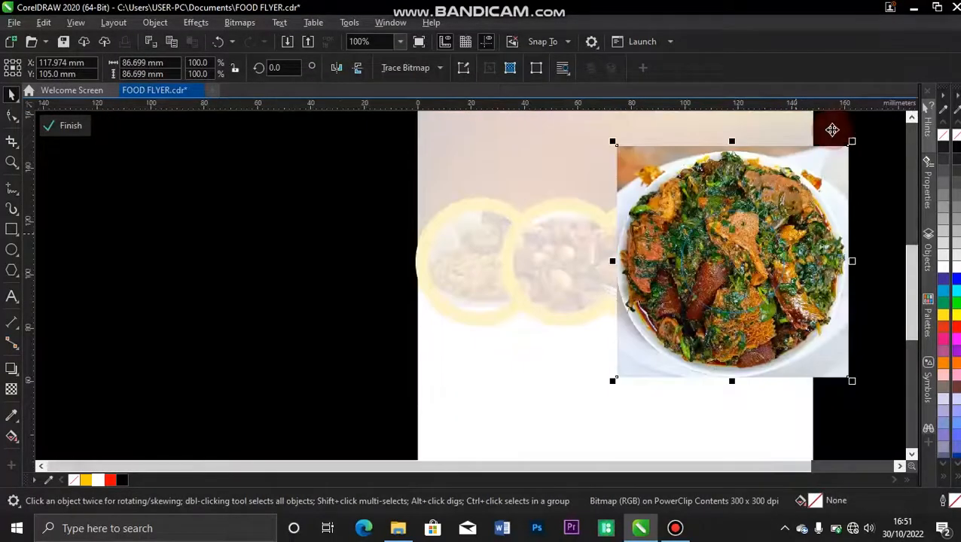
pyautogui.moveTo(852, 142); pyautogui.dragTo(788, 203)
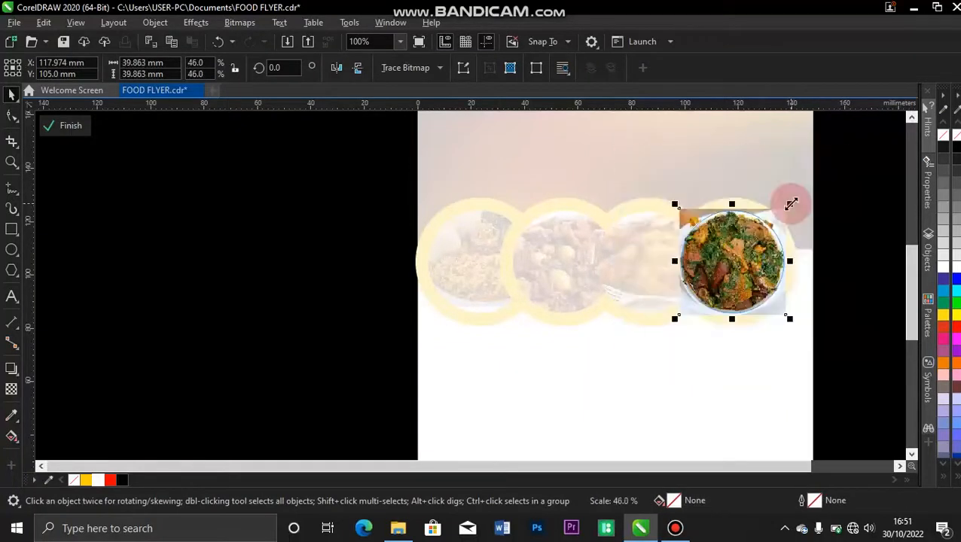
pyautogui.click(71, 126)
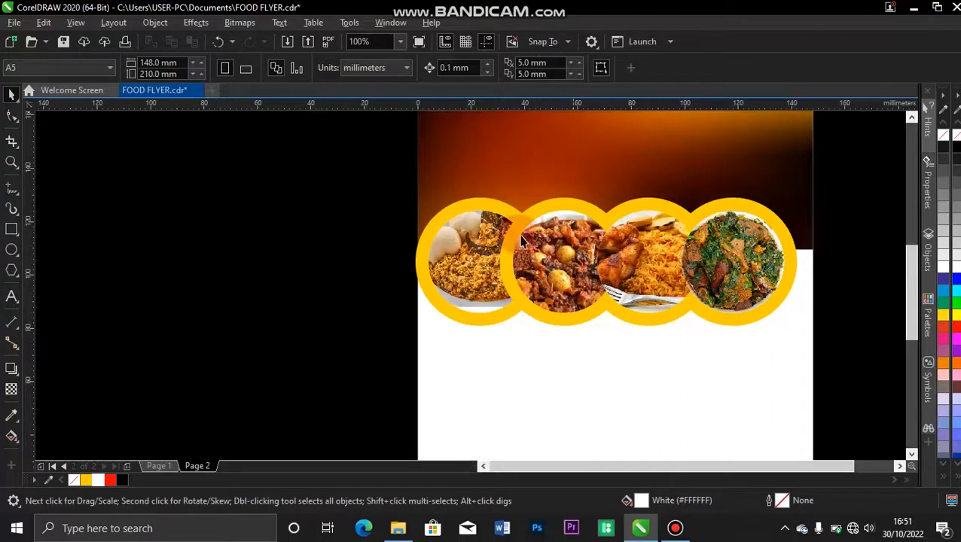
# Bring the meat stew circle and its yellow ring to the front and enlarge them together from the centre to about 56 mm wide.
pyautogui.click(552, 239)
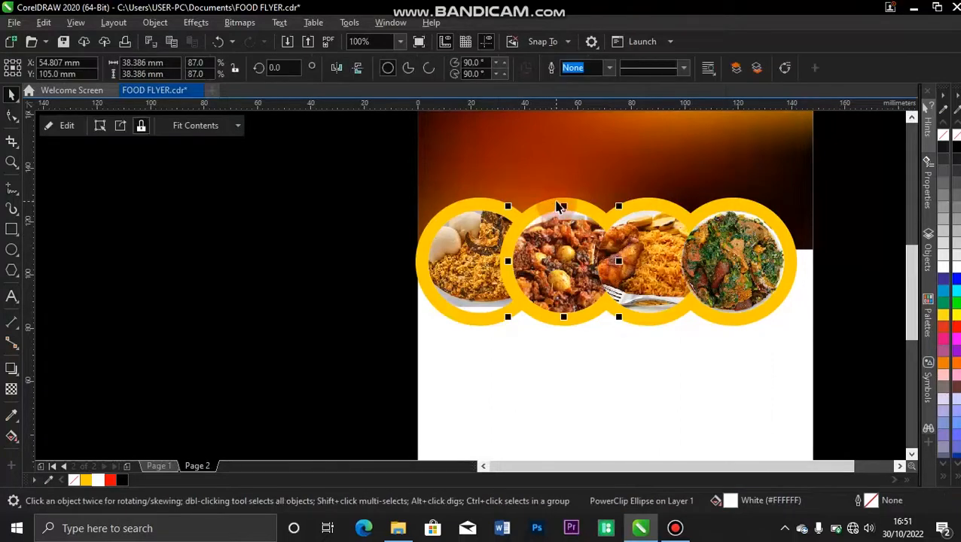
pyautogui.keyDown('shift'); pyautogui.click(556, 200); pyautogui.keyUp('shift')
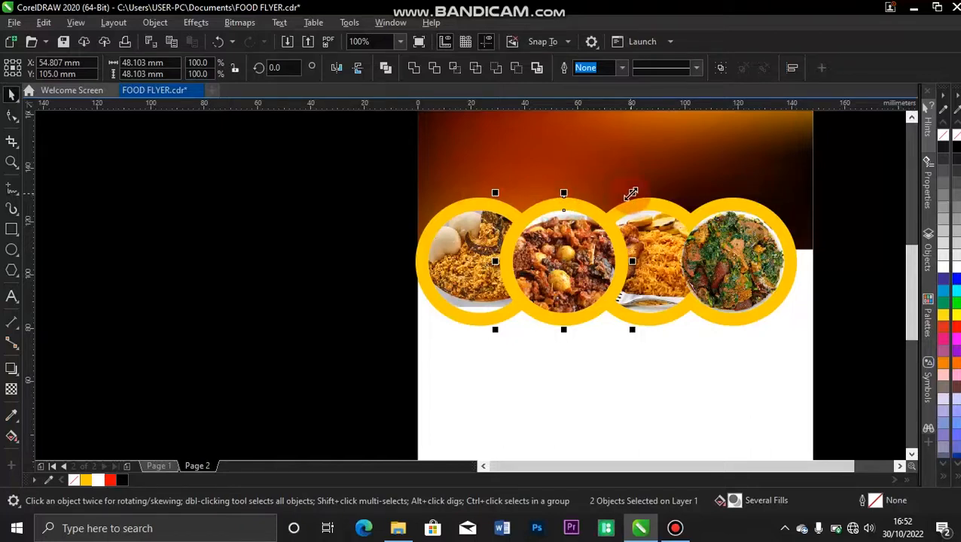
pyautogui.moveTo(631, 193); pyautogui.dragTo(642, 183)
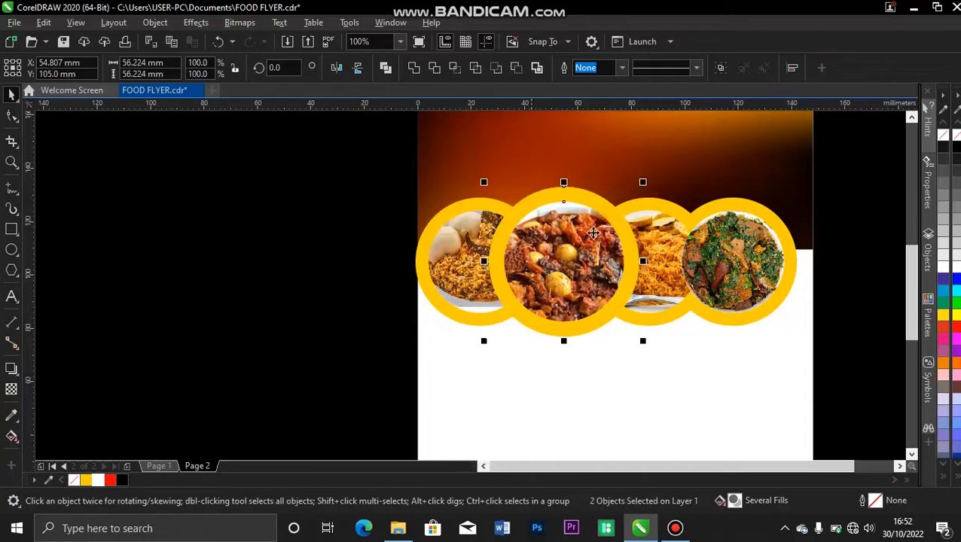
# Bring the chicken-and-rice circle and its yellow ring to the front of the layer.
pyautogui.click(665, 260)
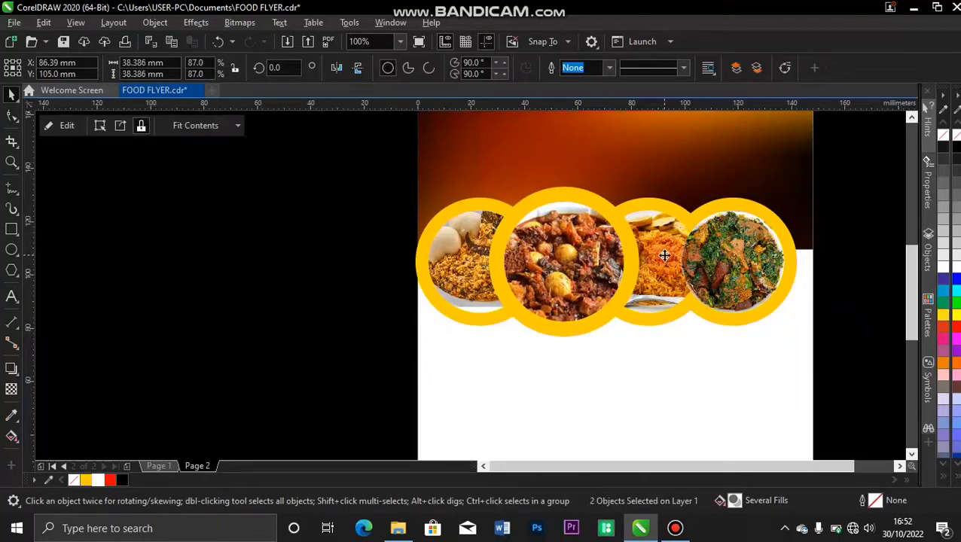
pyautogui.keyDown('shift'); pyautogui.click(656, 200); pyautogui.keyUp('shift')
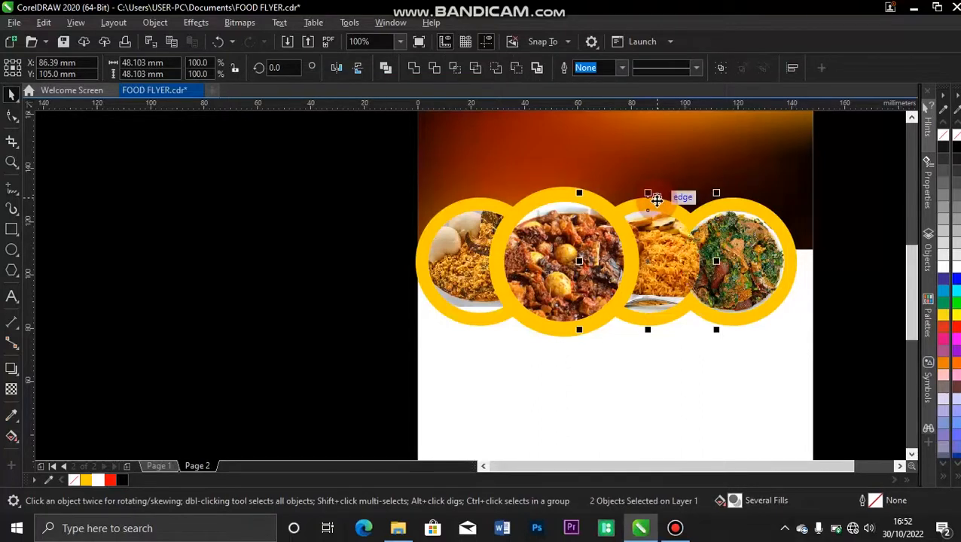
pyautogui.hotkey('shift', 'pageup')
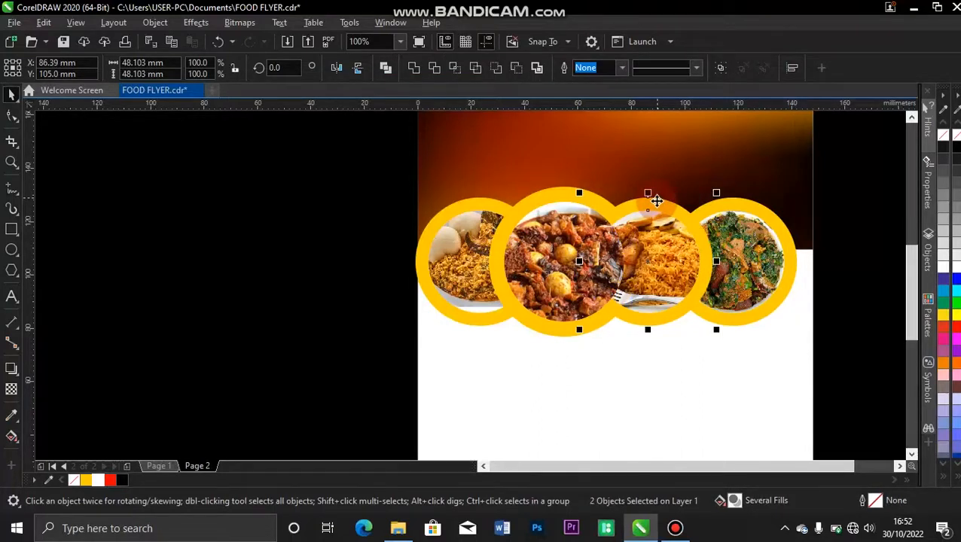
# Bring the meat stew circle and its yellow ring to the front, above the chicken-and-rice circle.
pyautogui.click(577, 249)
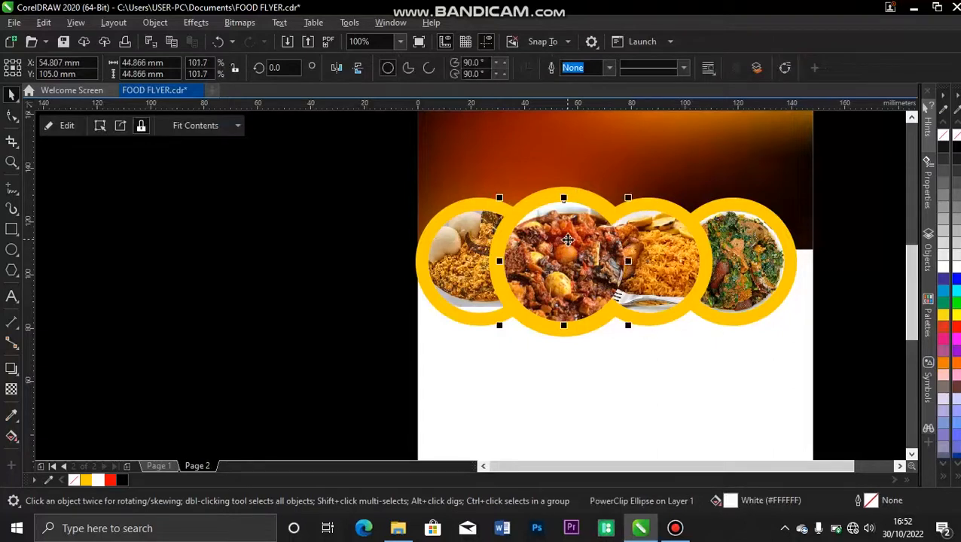
pyautogui.click(678, 256)
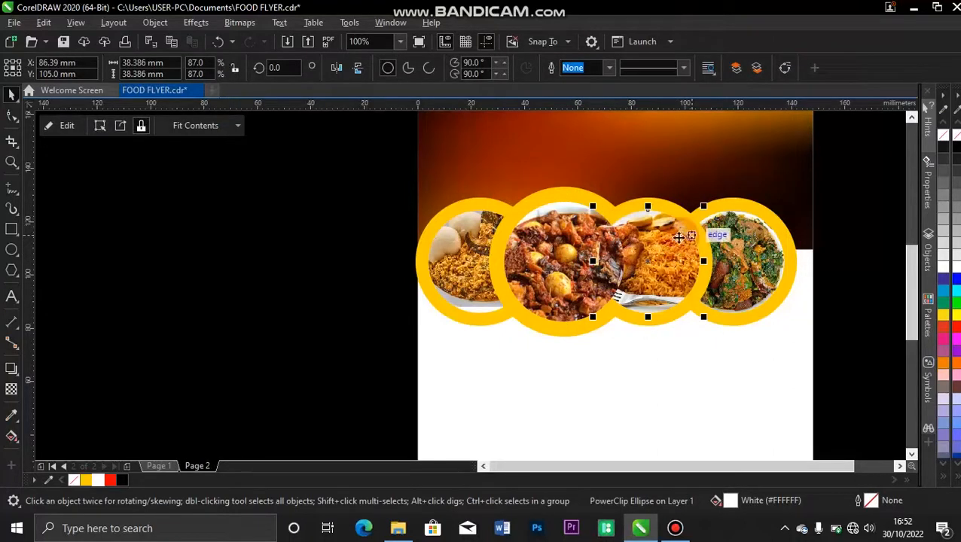
pyautogui.click(563, 247)
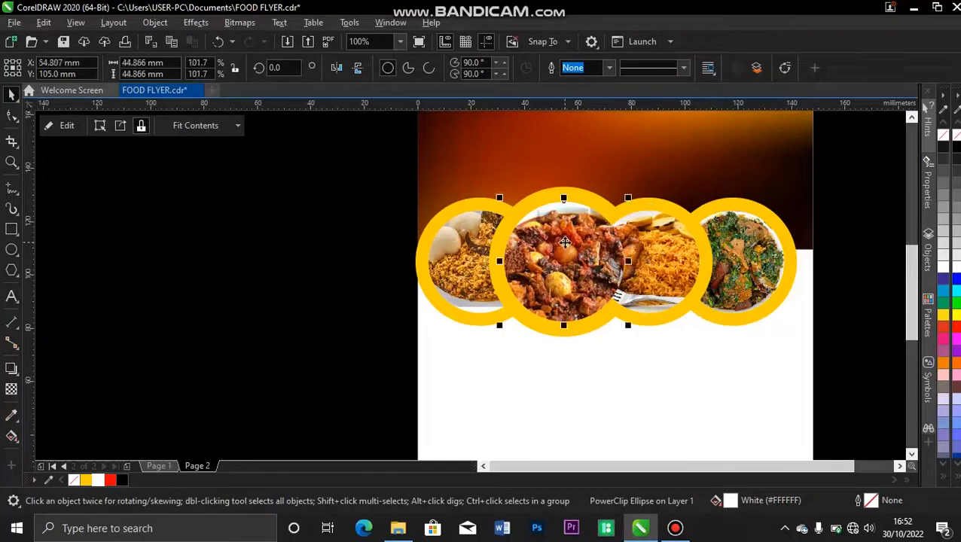
pyautogui.keyDown('shift'); pyautogui.click(568, 187); pyautogui.keyUp('shift')
pyautogui.hotkey('shift', 'pageup')
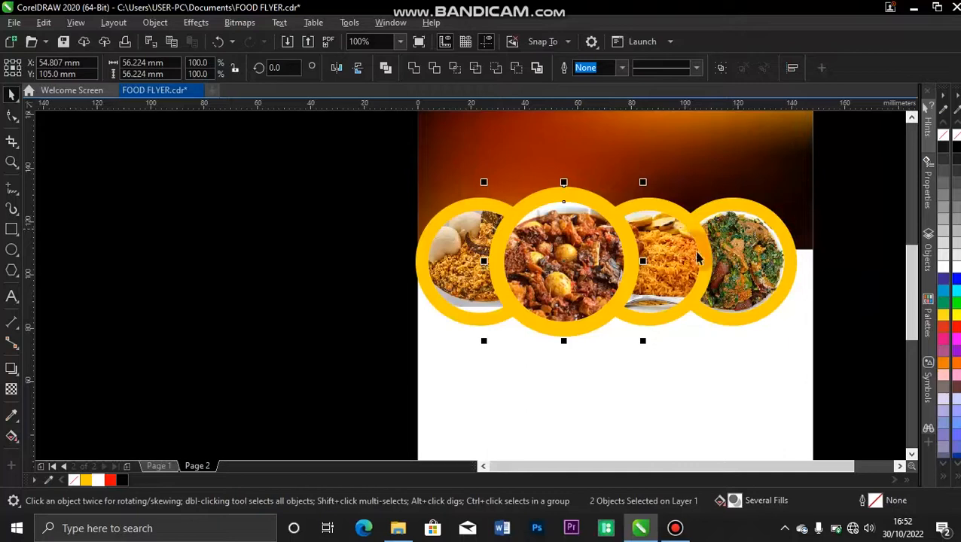
# Enlarge the chicken-and-rice circle together with its yellow ring from the centre to about 53 mm wide.
pyautogui.click(663, 215)
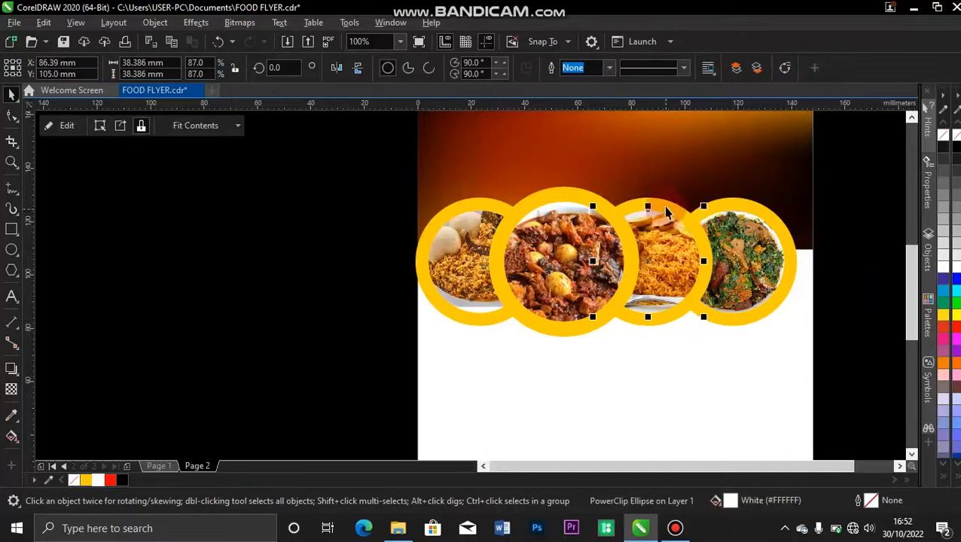
pyautogui.keyDown('shift'); pyautogui.click(666, 206); pyautogui.keyUp('shift')
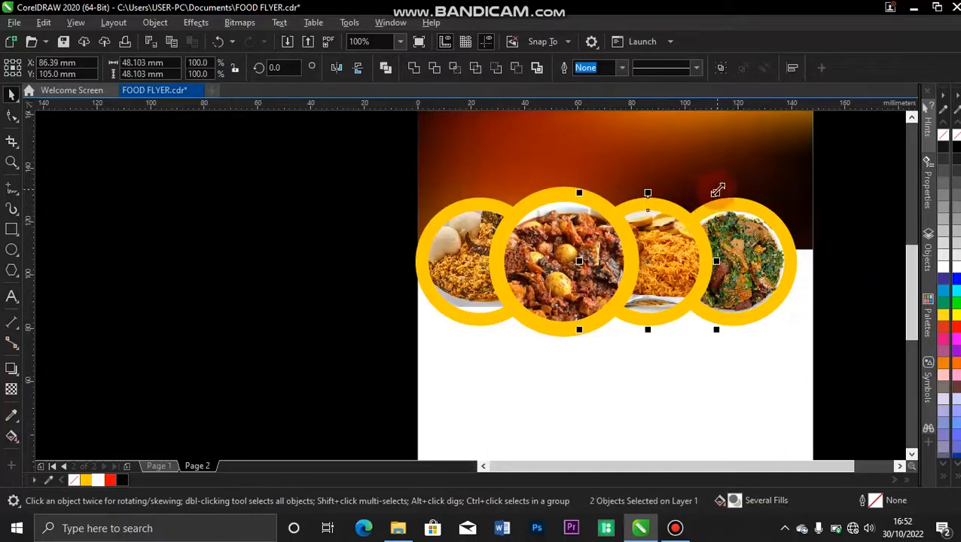
pyautogui.moveTo(718, 191); pyautogui.dragTo(722, 188)
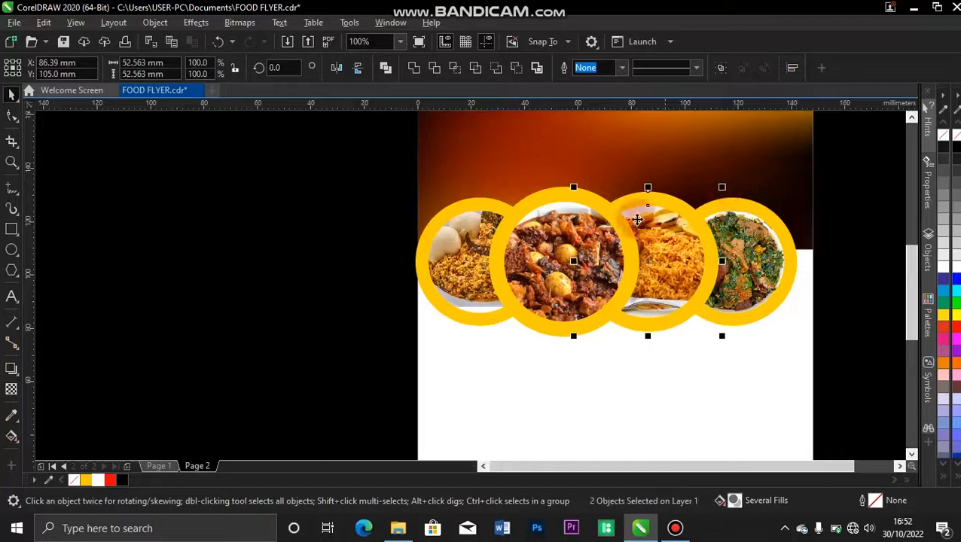
# Select all four framed food circles, enlarge the row to about 151 mm wide, and position it across the page's full width.
pyautogui.click(758, 267)
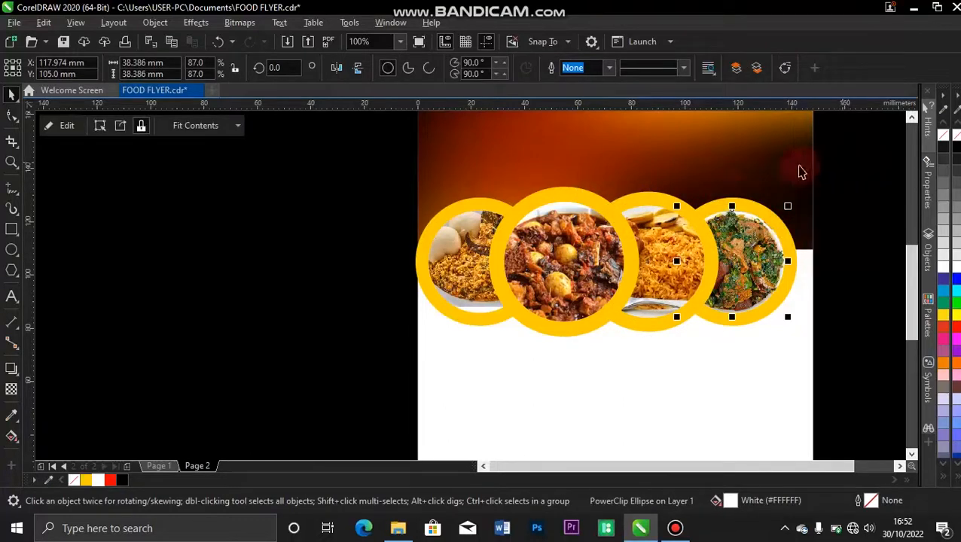
pyautogui.moveTo(384, 178); pyautogui.dragTo(823, 354)
pyautogui.moveTo(686, 265); pyautogui.dragTo(684, 261)
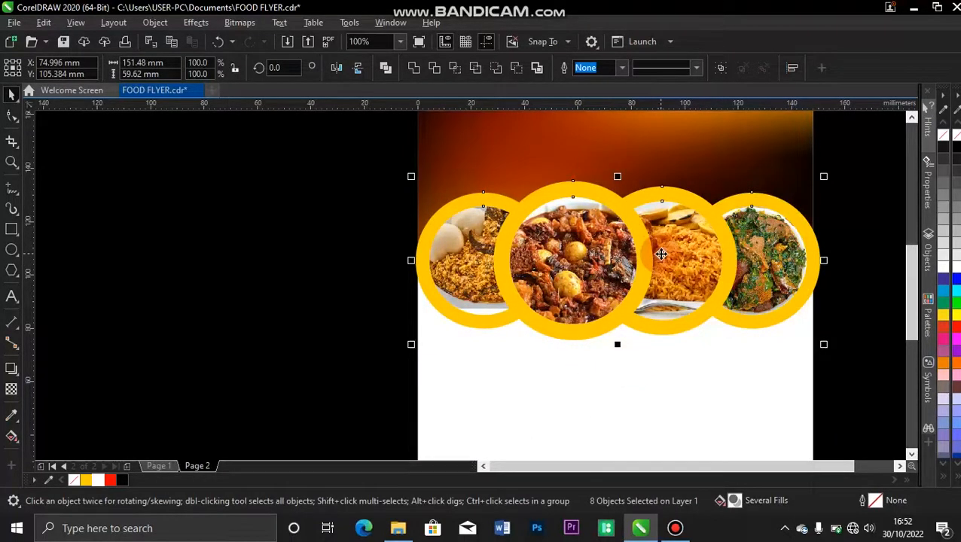
# Group the four framed food circles and PowerClip the group inside the page-sized rectangle.
pyautogui.hotkey('shift', 'F4')
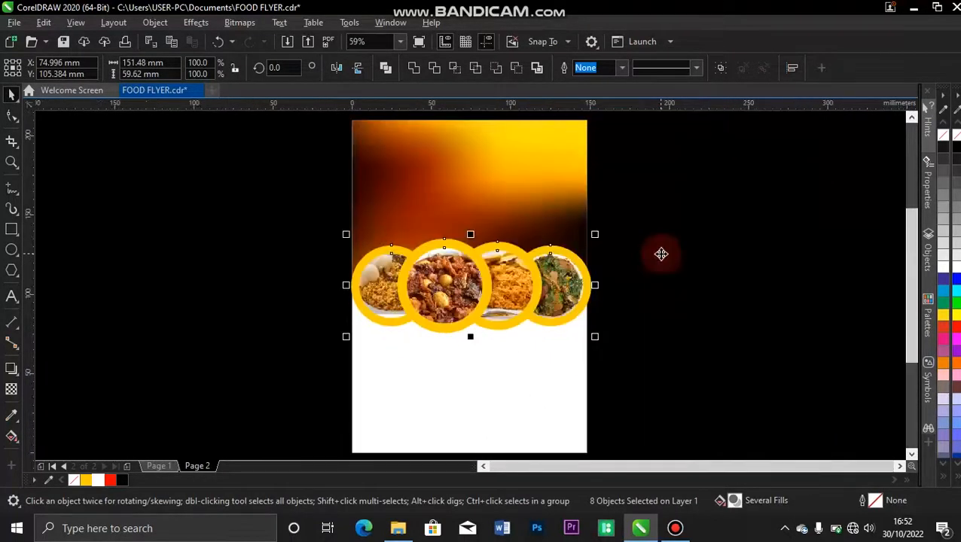
pyautogui.rightClick(502, 267)
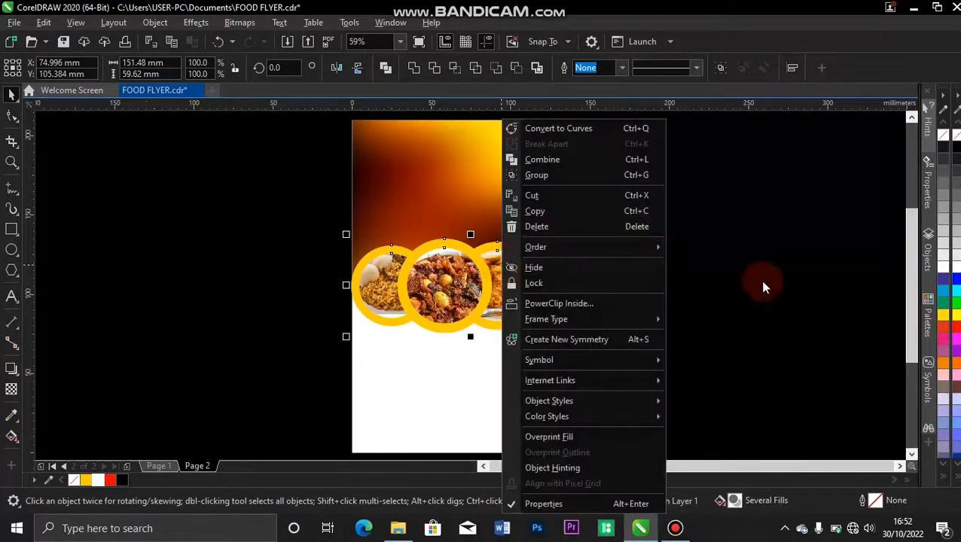
pyautogui.click(763, 286)
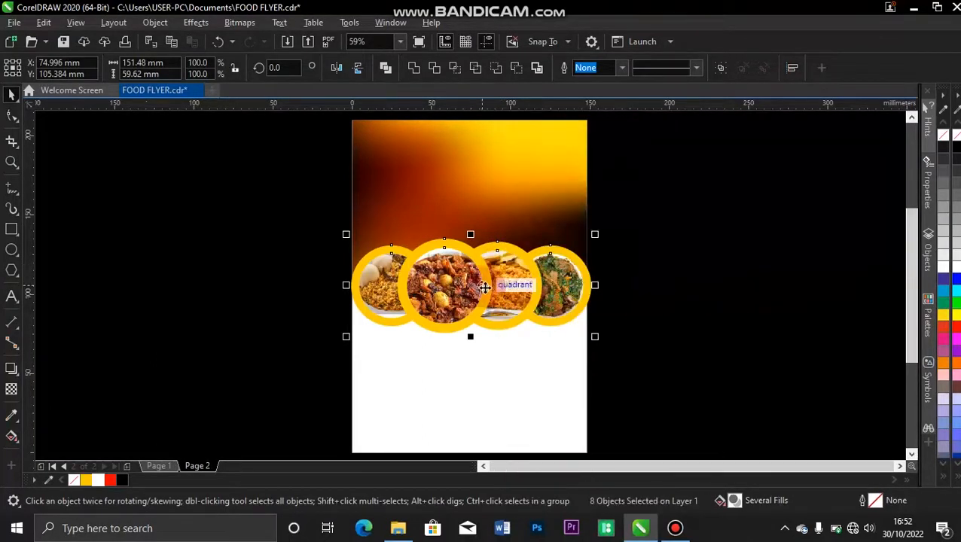
pyautogui.click(338, 205)
pyautogui.moveTo(316, 207); pyautogui.dragTo(612, 354)
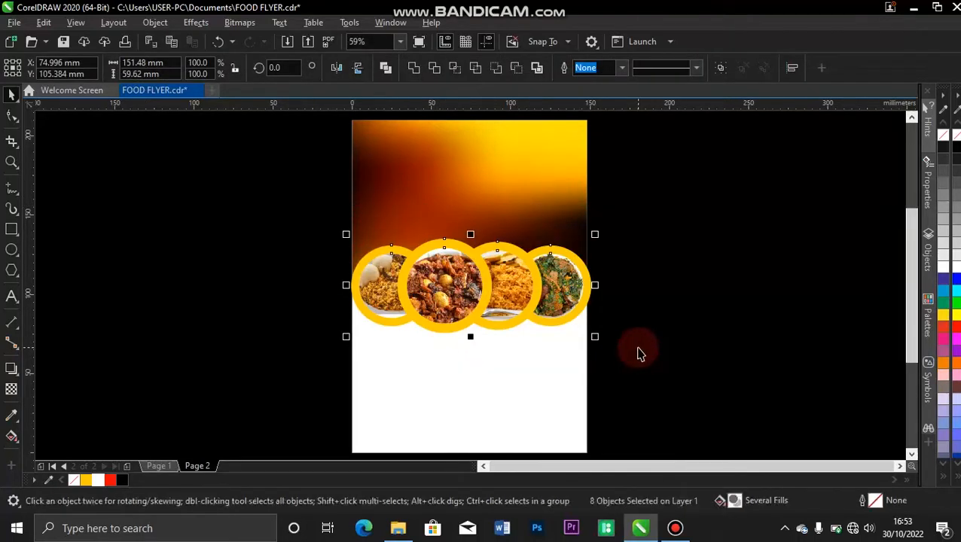
pyautogui.hotkey('ctrl', 'g')
pyautogui.rightClick(512, 277)
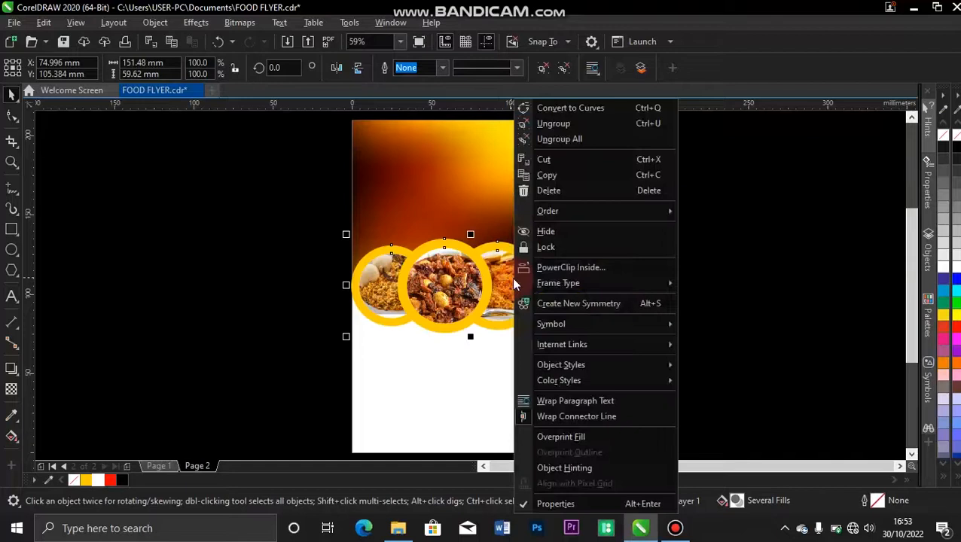
pyautogui.click(593, 264)
pyautogui.click(473, 236)
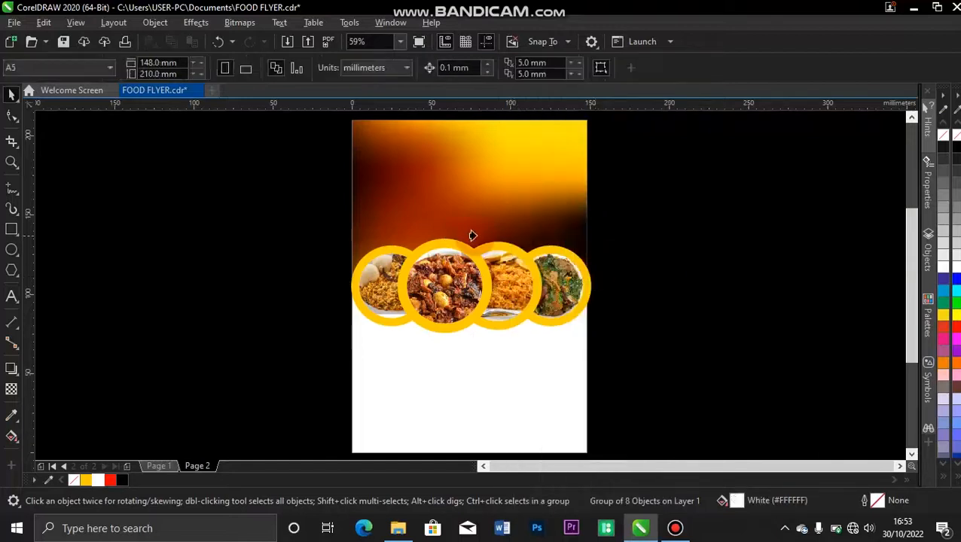
pyautogui.click(282, 293)
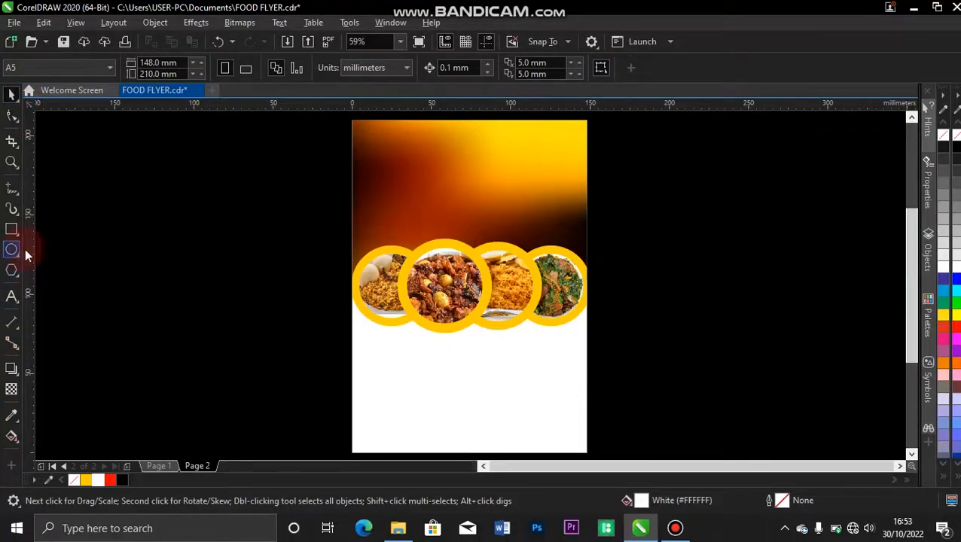
pyautogui.click(397, 527)
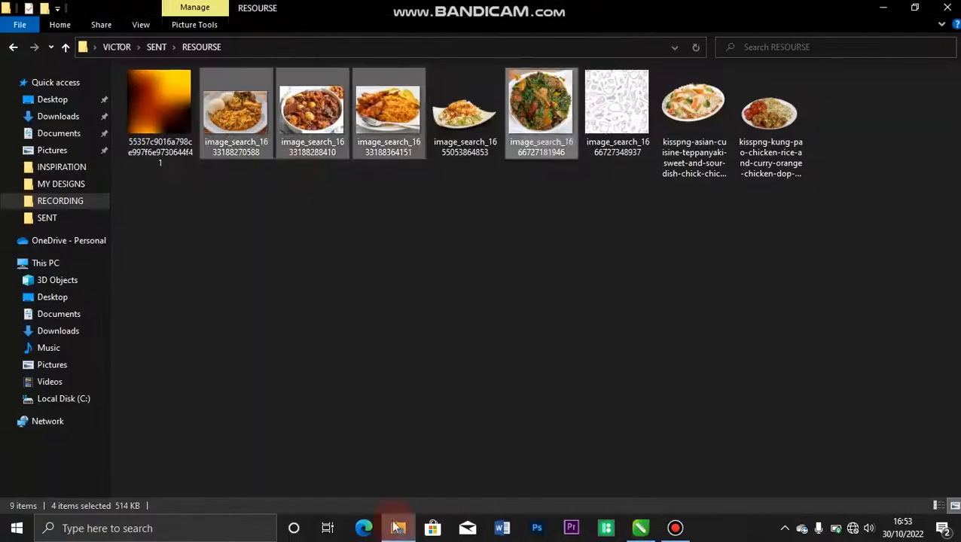
pyautogui.click(608, 115)
pyautogui.moveTo(610, 119); pyautogui.dragTo(664, 249)
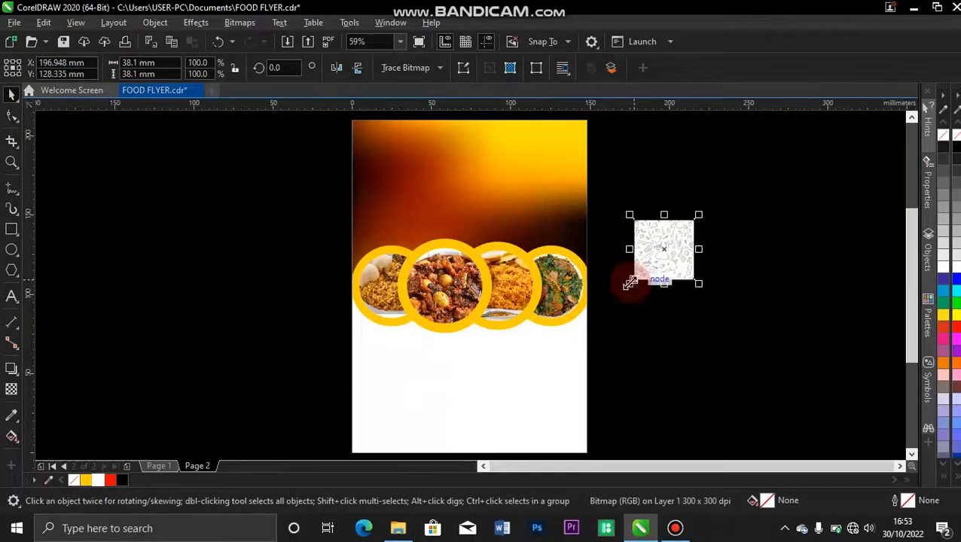
pyautogui.moveTo(629, 284); pyautogui.dragTo(546, 411)
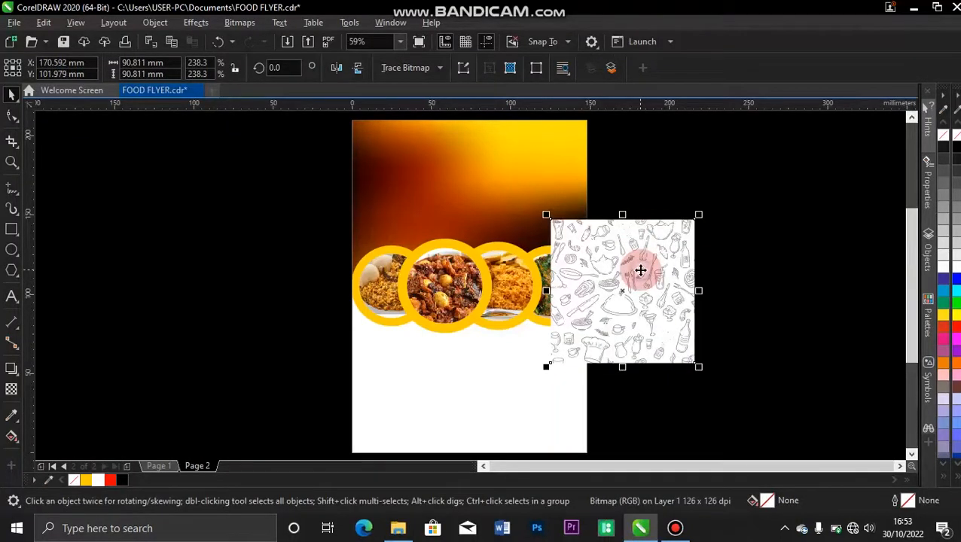
# PowerClip the utensil pattern inside the page-sized rectangle and open the clip's contents for editing.
pyautogui.rightClick(640, 270)
pyautogui.click(690, 298)
pyautogui.click(435, 381)
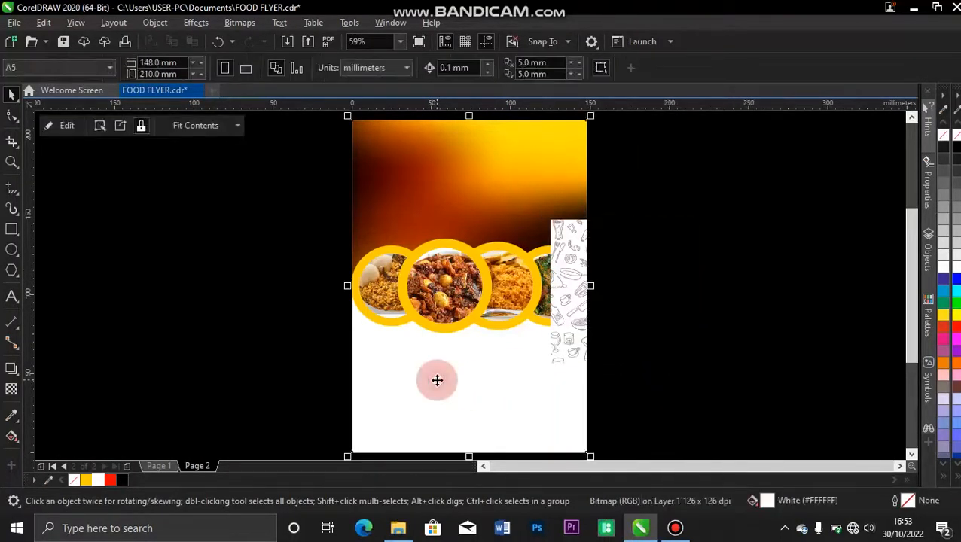
pyautogui.click(68, 126)
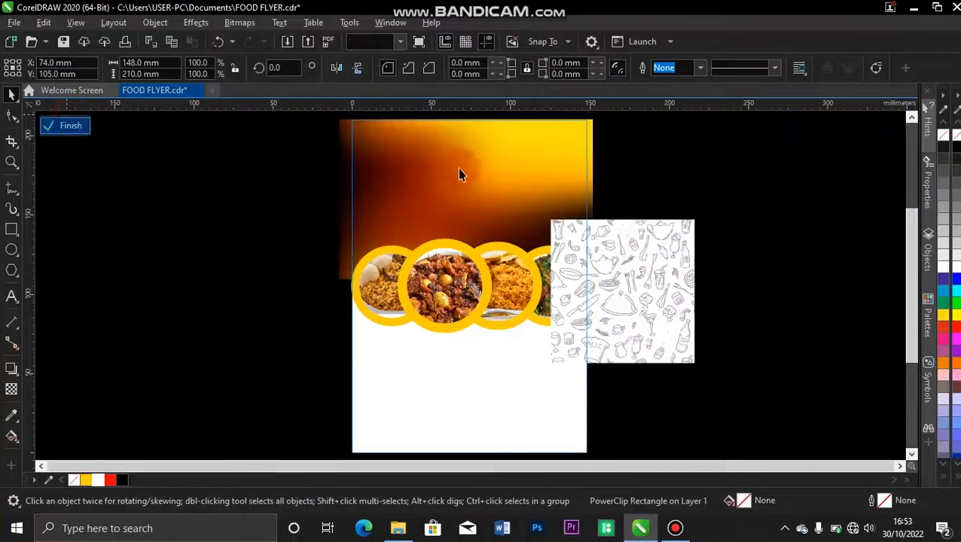
# Enlarge the utensil pattern to about 161 mm wide over the page's lower part and send it behind the food circles and gradient image.
pyautogui.moveTo(615, 268); pyautogui.dragTo(473, 354)
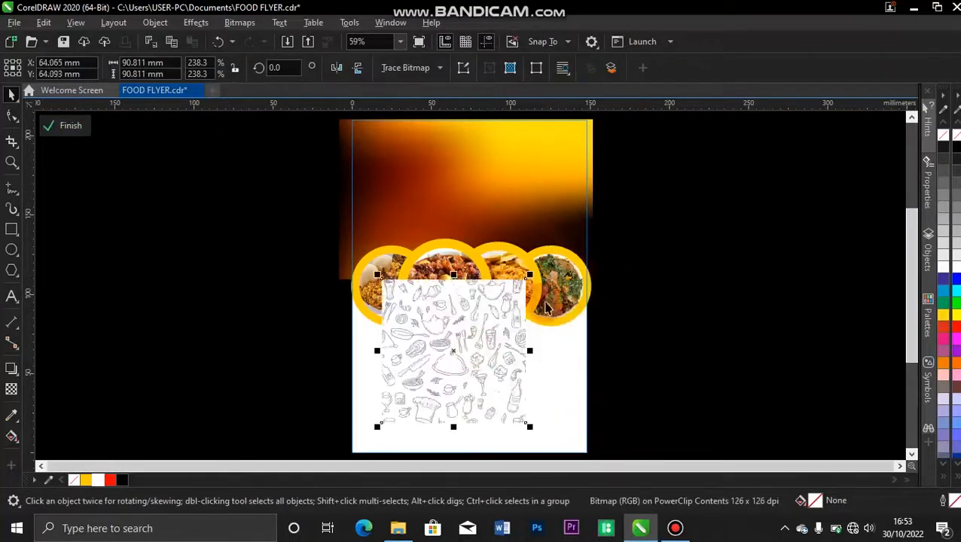
pyautogui.moveTo(530, 274); pyautogui.dragTo(643, 217)
pyautogui.moveTo(380, 427); pyautogui.dragTo(336, 429)
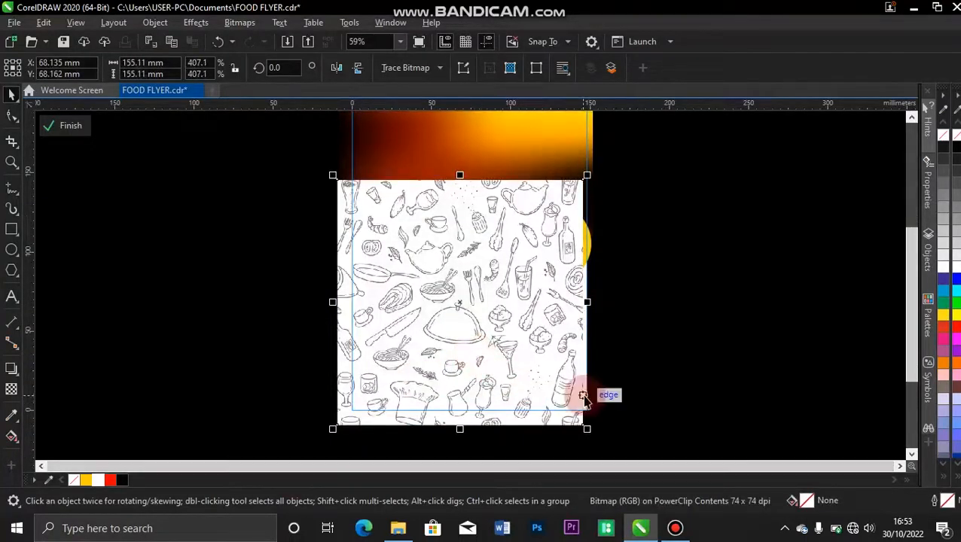
pyautogui.moveTo(587, 428); pyautogui.dragTo(596, 437)
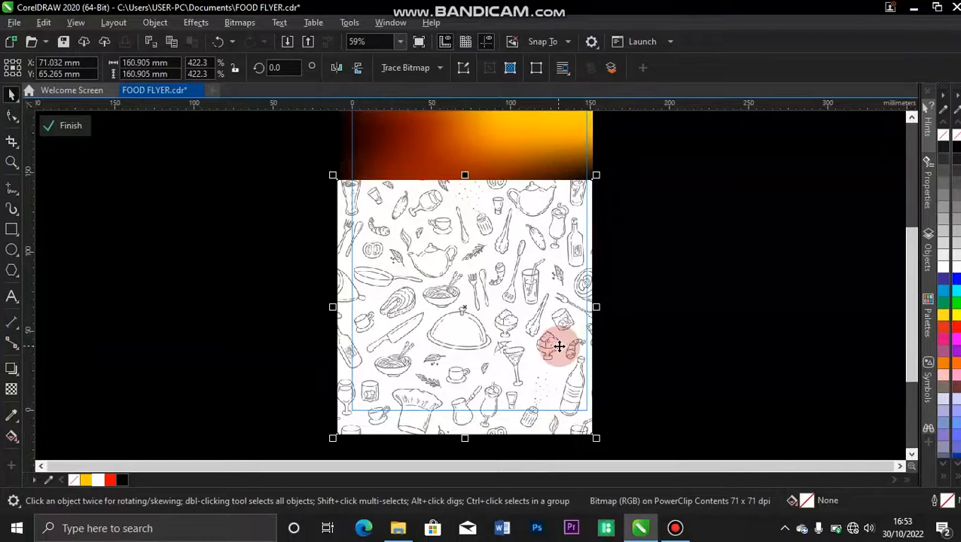
pyautogui.hotkey('ctrl', 'pagedown')
pyautogui.hotkey('ctrl', 'pagedown')
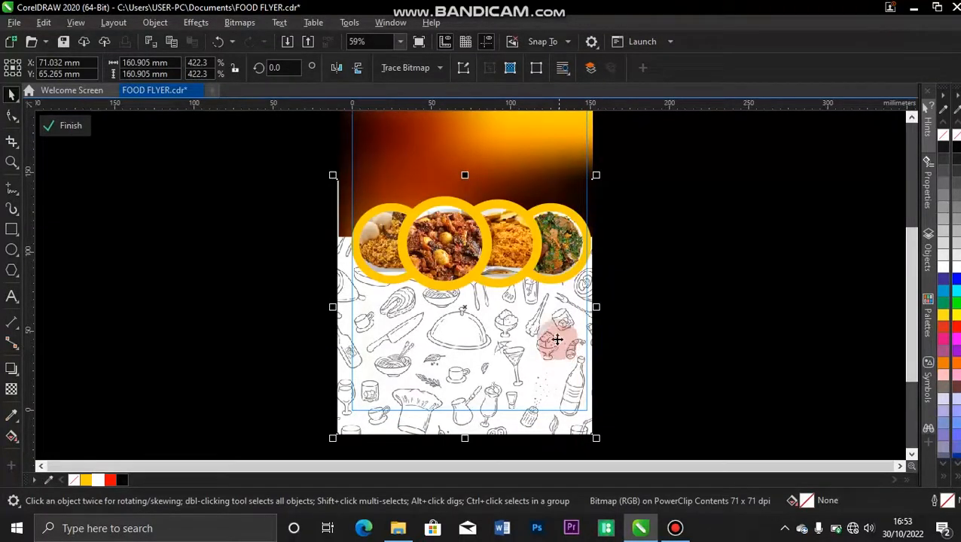
# Apply a uniform transparency of 85 to the utensil pattern.
pyautogui.click(11, 390)
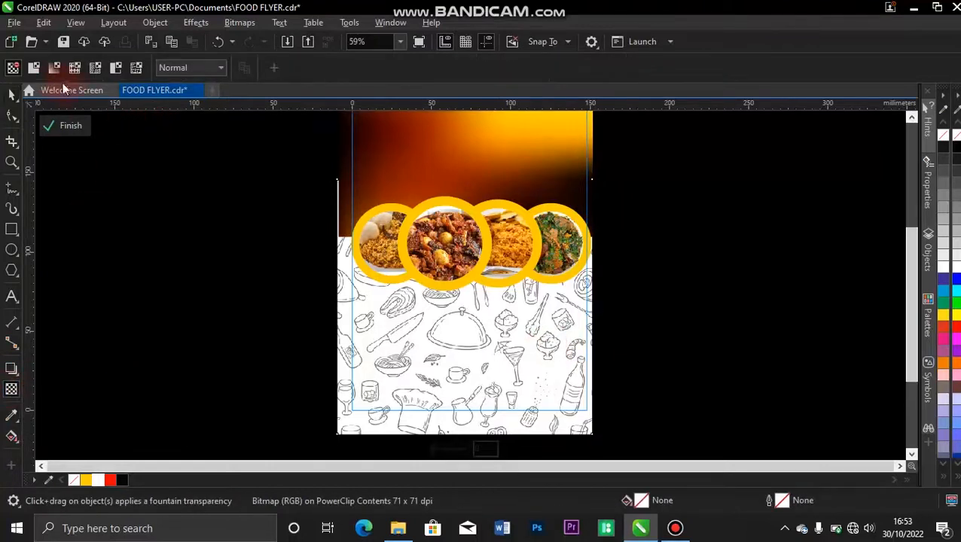
pyautogui.click(33, 69)
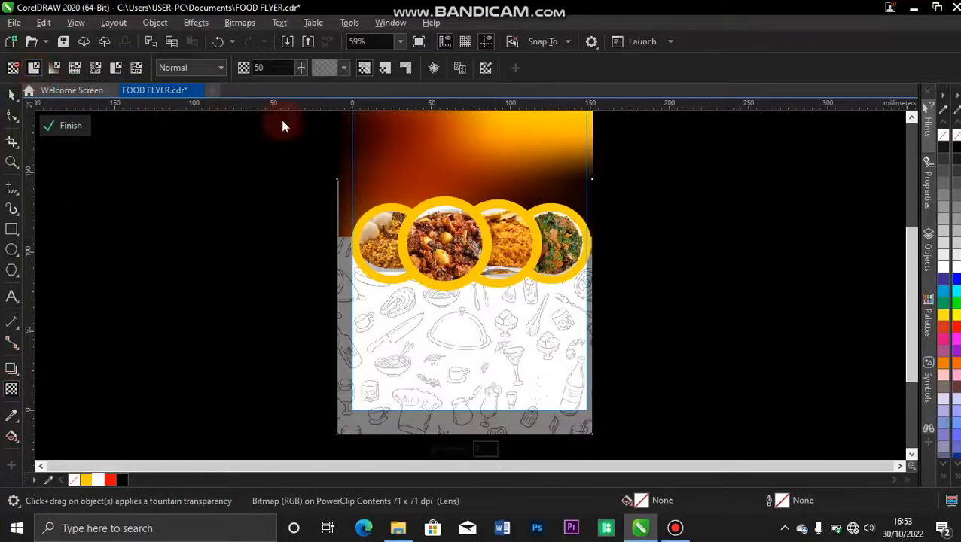
pyautogui.moveTo(456, 448); pyautogui.dragTo(462, 452)
pyautogui.click(485, 450)
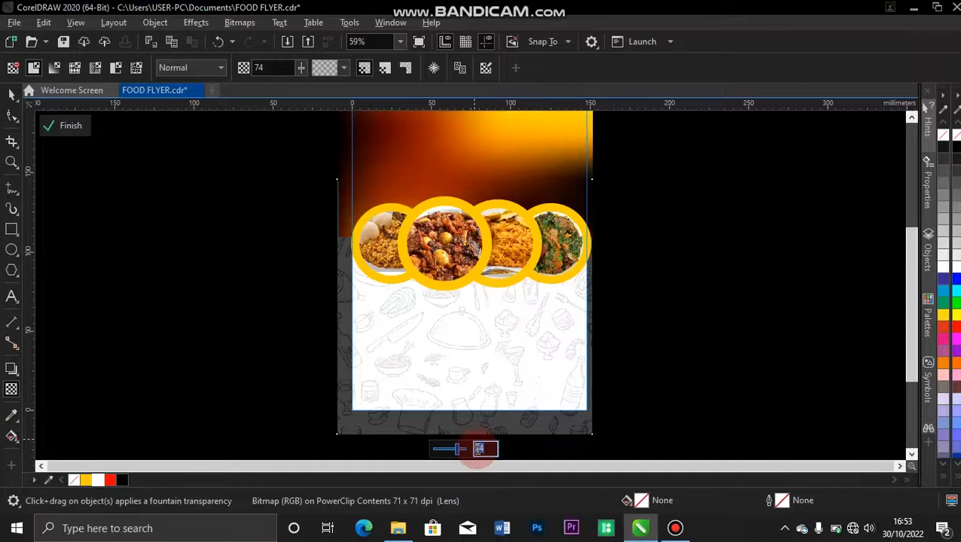
pyautogui.write('85')
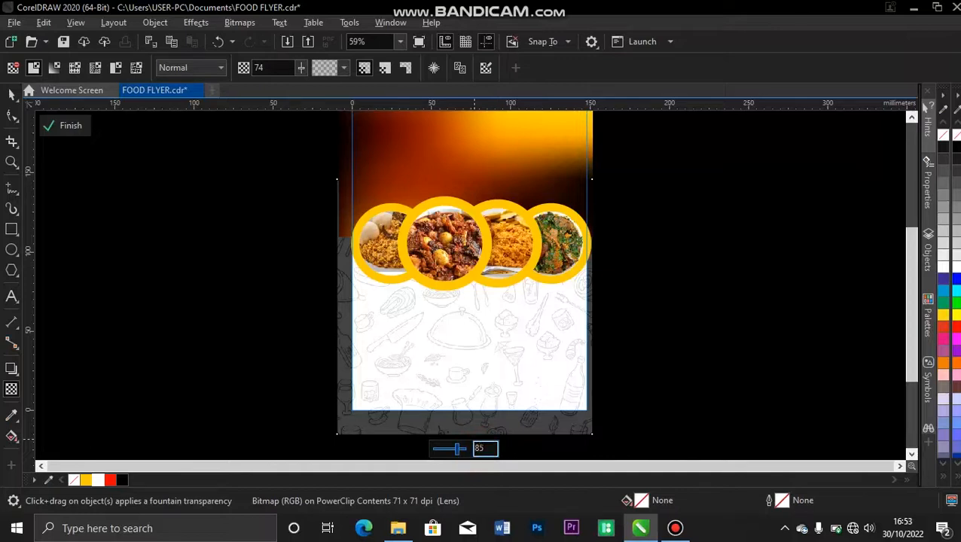
pyautogui.press('Return')
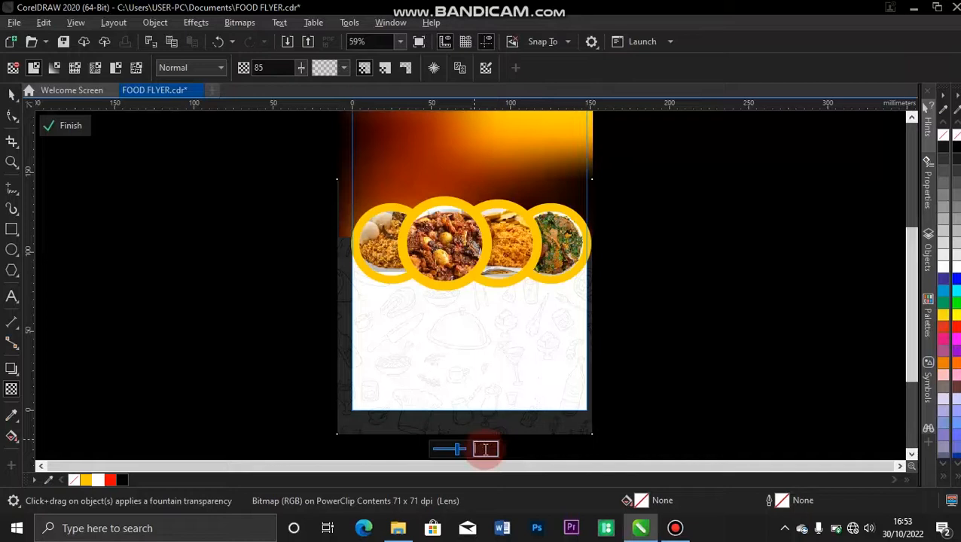
# Raise the utensil pattern's transparency to 92, finish editing the clip's contents and inspect the faded pattern up close.
pyautogui.press('BackSpace')
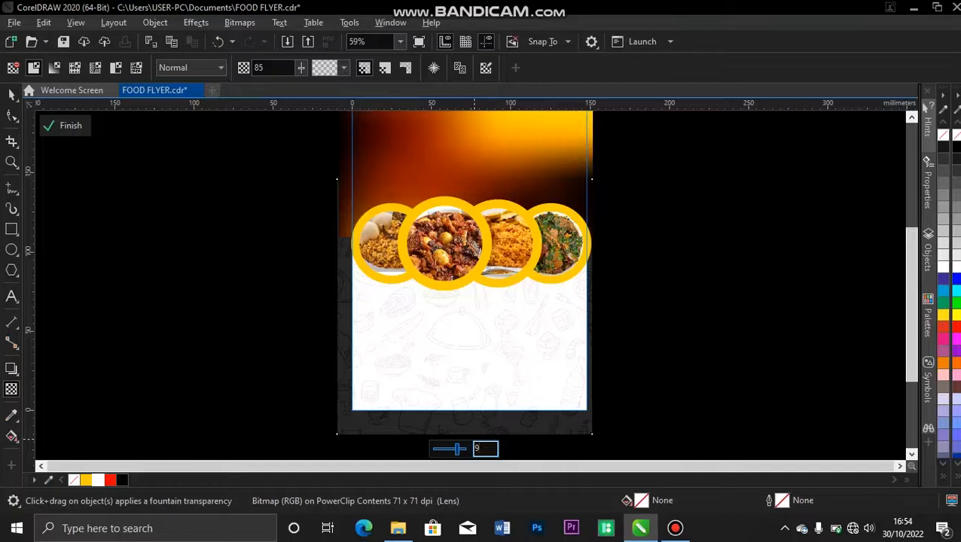
pyautogui.write('92')
pyautogui.press('Return')
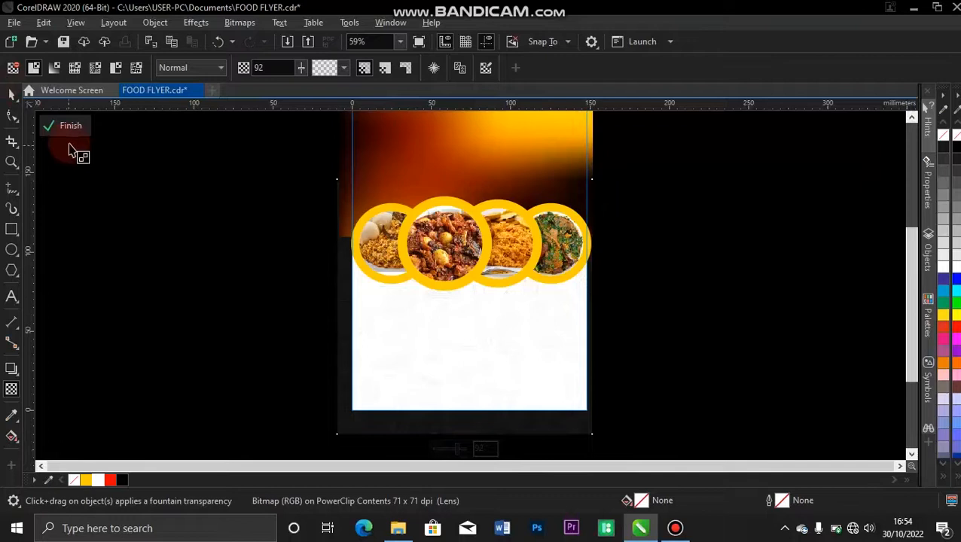
pyautogui.click(71, 125)
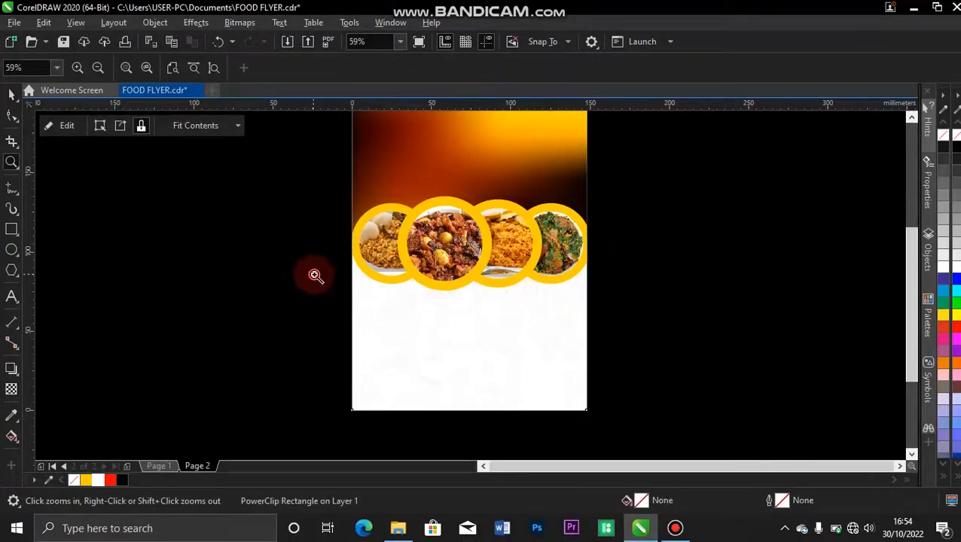
pyautogui.click(518, 410)
pyautogui.press('space')
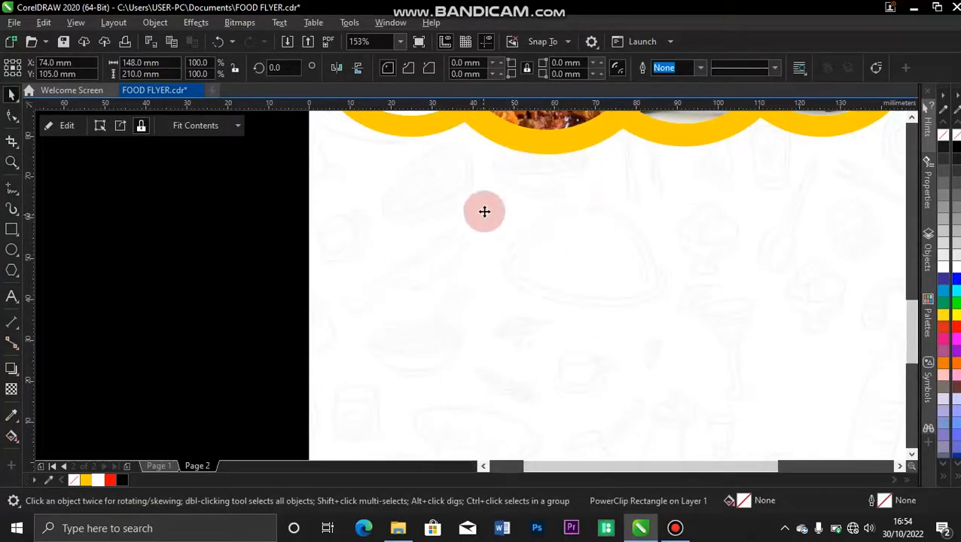
pyautogui.press('F4')
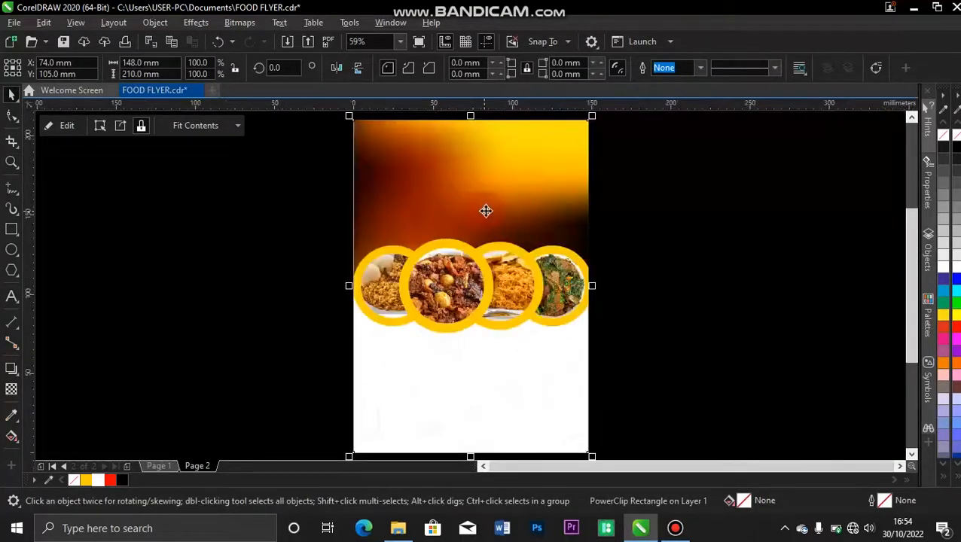
pyautogui.click(647, 223)
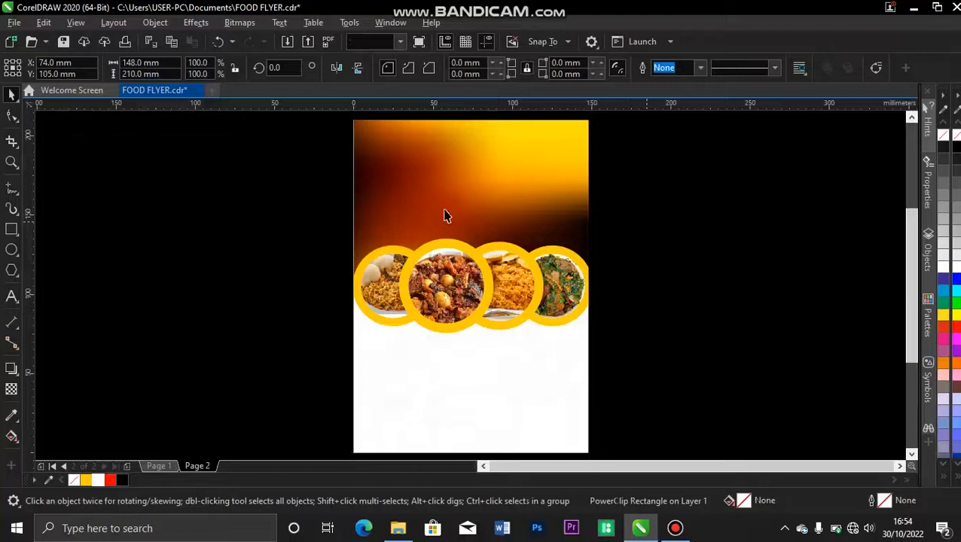
# Add the white Arvo artistic text "prrestige" on the upper gradient and enlarge it to about 81 mm wide.
pyautogui.click(10, 297)
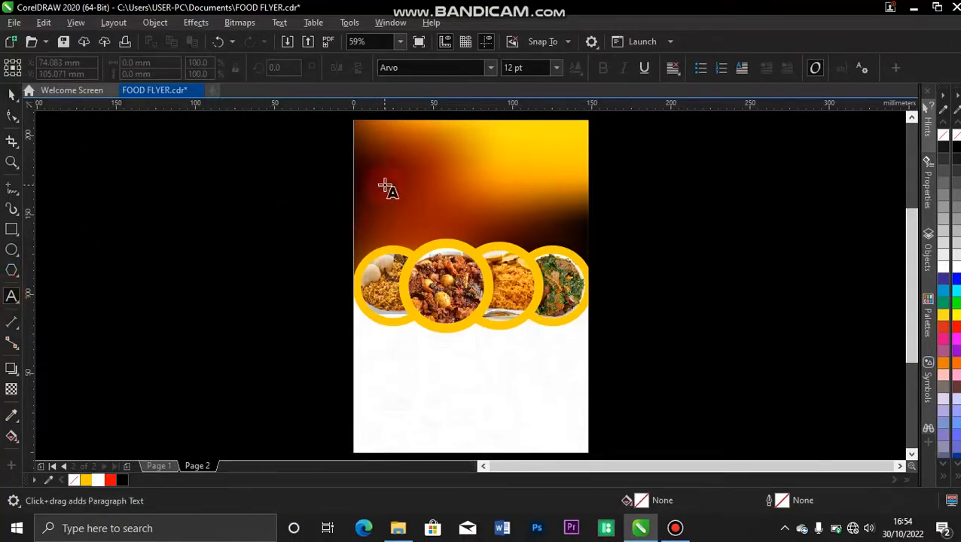
pyautogui.click(425, 158)
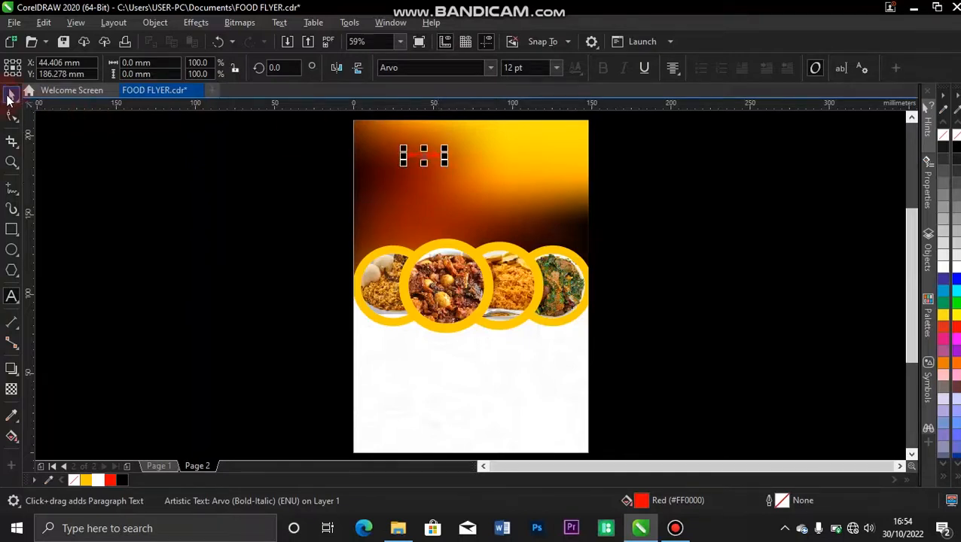
pyautogui.hotkey('ctrl', 'space')
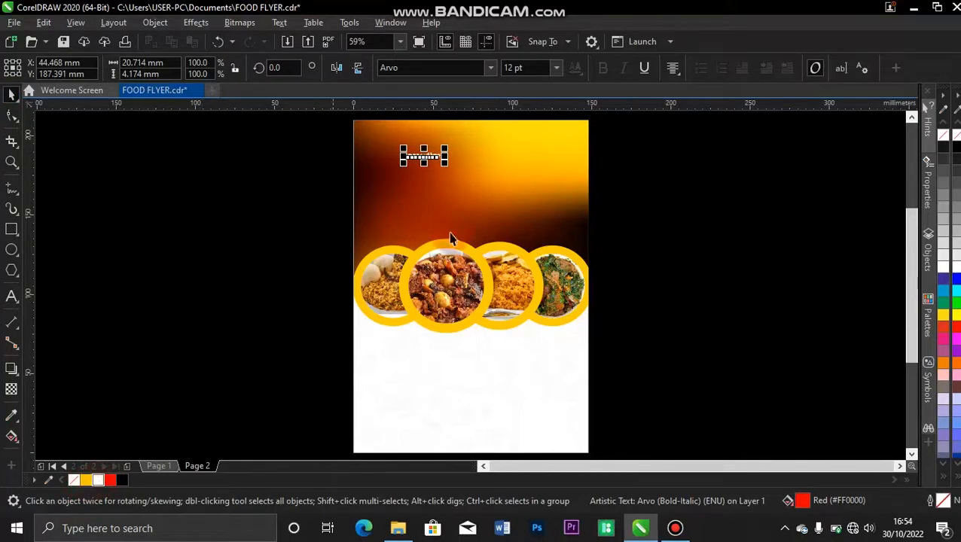
pyautogui.moveTo(446, 159); pyautogui.dragTo(529, 200)
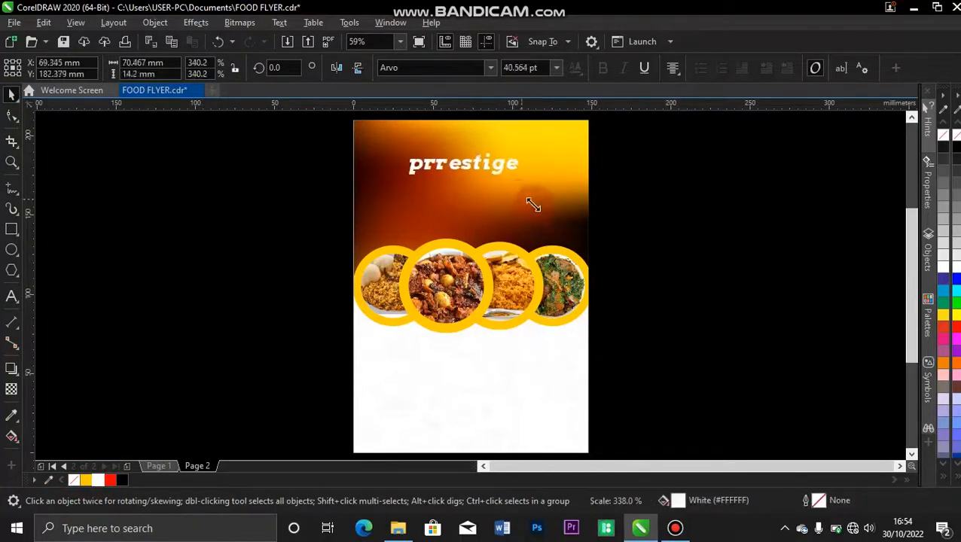
# Correct the heading's spelling to "prestige" and change its case to Title Case.
pyautogui.doubleClick(449, 161)
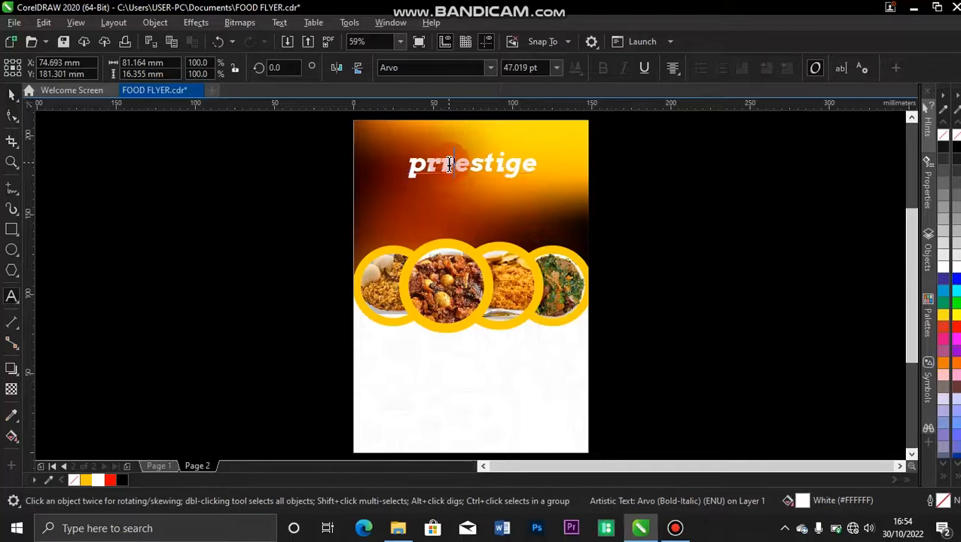
pyautogui.press('BackSpace')
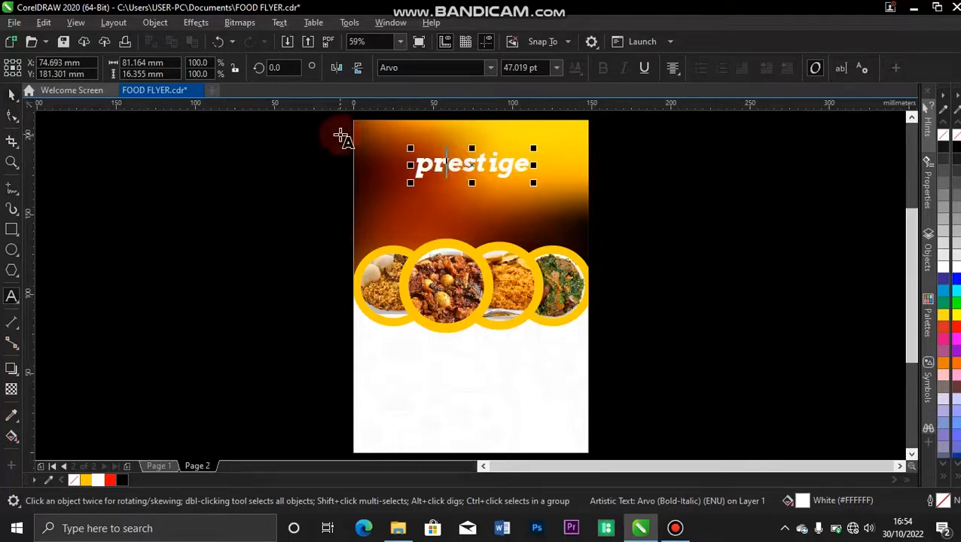
pyautogui.click(145, 142)
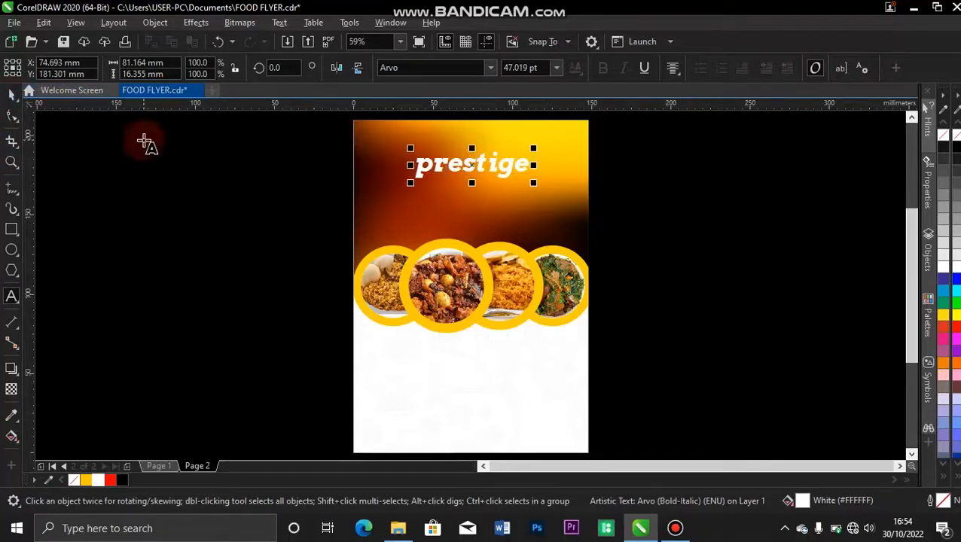
pyautogui.hotkey('ctrl', 'a')
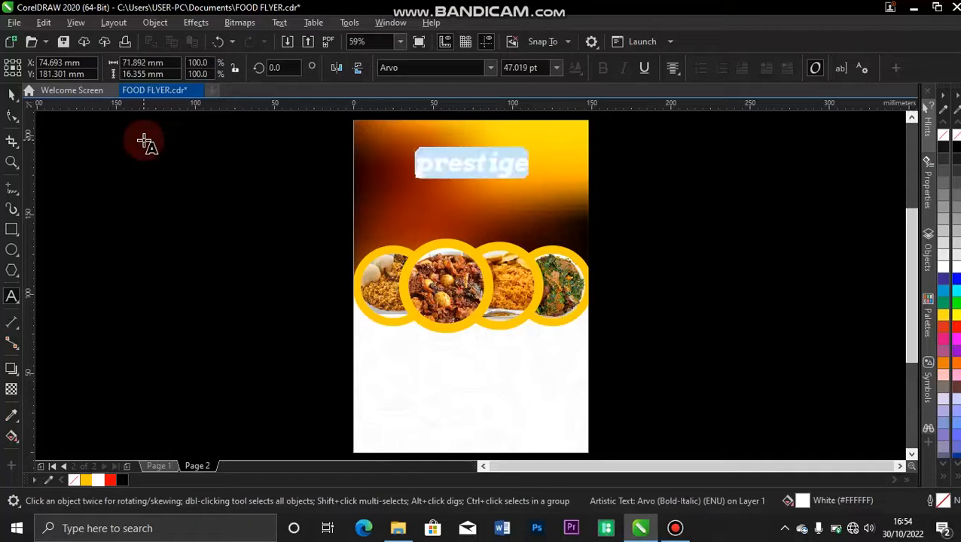
pyautogui.hotkey('shift', 'F3')
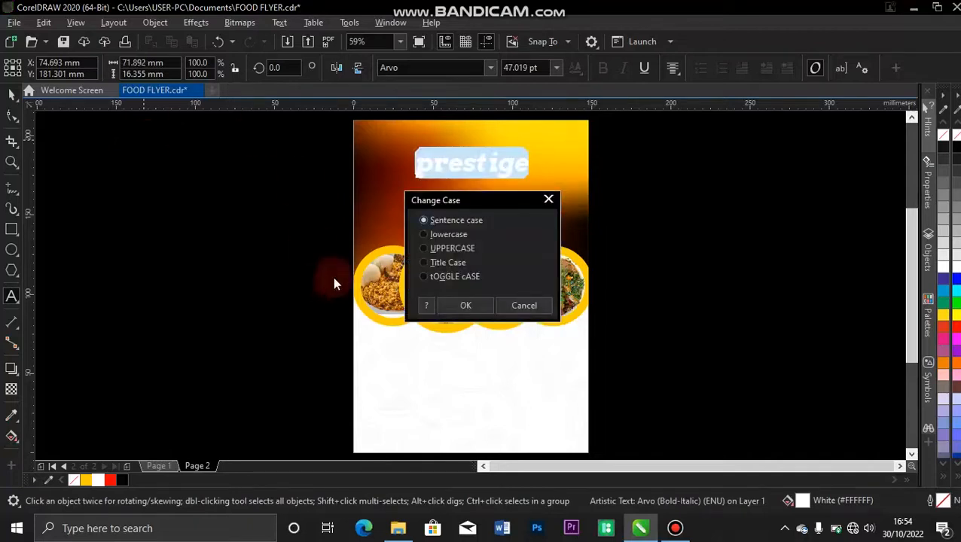
pyautogui.click(424, 262)
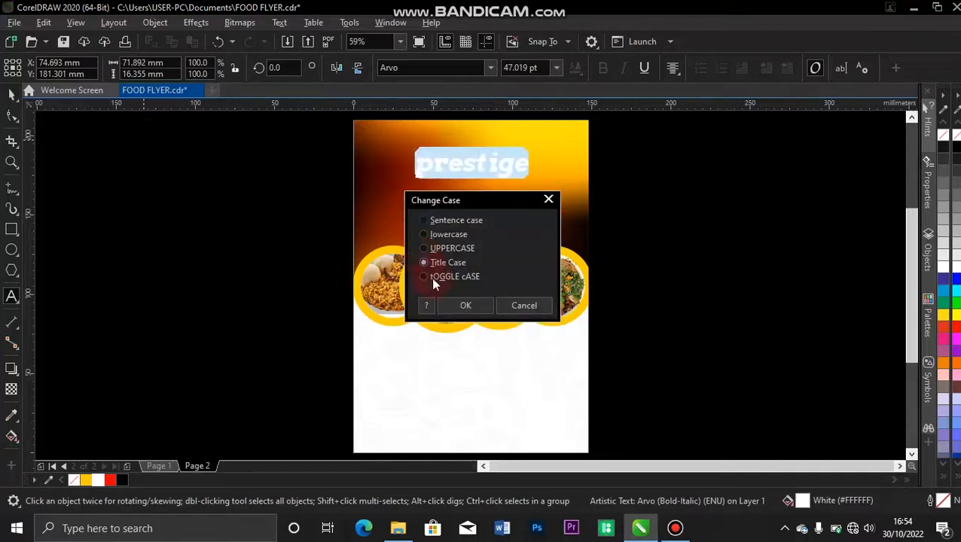
pyautogui.click(454, 308)
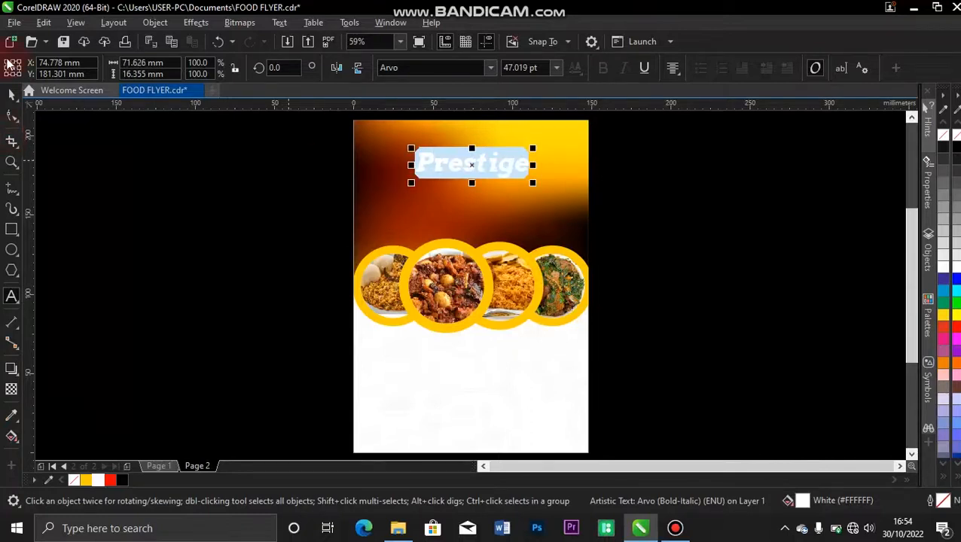
# Enlarge the "Prestige" heading to about 94 mm wide and position it across the upper gradient.
pyautogui.click(11, 94)
pyautogui.moveTo(412, 185); pyautogui.dragTo(375, 193)
pyautogui.moveTo(536, 194); pyautogui.dragTo(546, 196)
pyautogui.moveTo(465, 174); pyautogui.dragTo(477, 171)
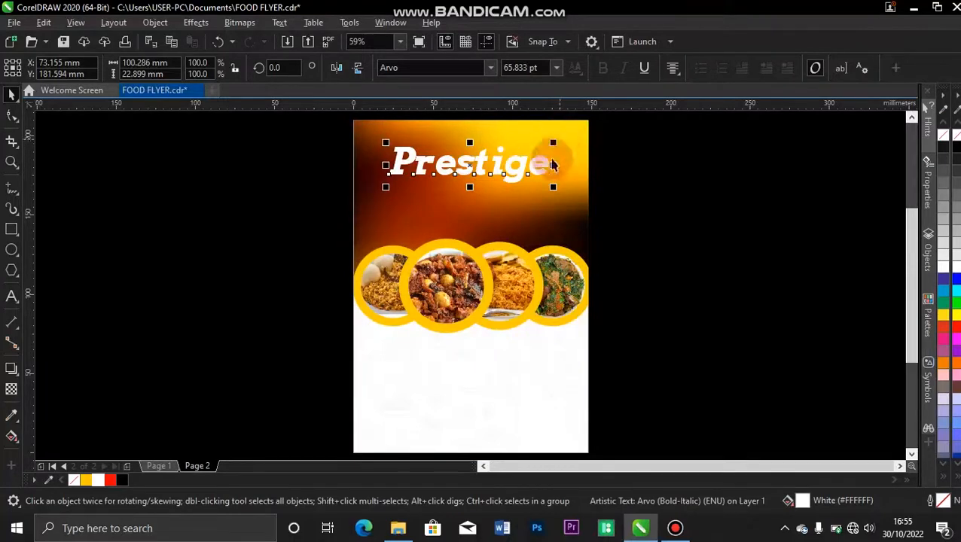
pyautogui.moveTo(555, 189); pyautogui.dragTo(546, 187)
pyautogui.moveTo(471, 158); pyautogui.dragTo(477, 161)
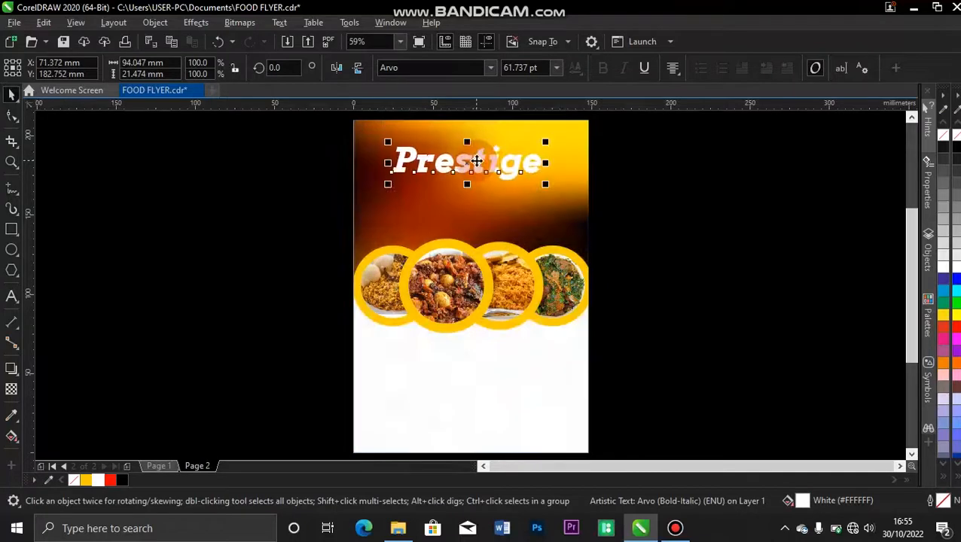
# Centre the "Prestige" heading horizontally on the page-sized background.
pyautogui.keyDown('shift'); pyautogui.click(541, 191); pyautogui.keyUp('shift')
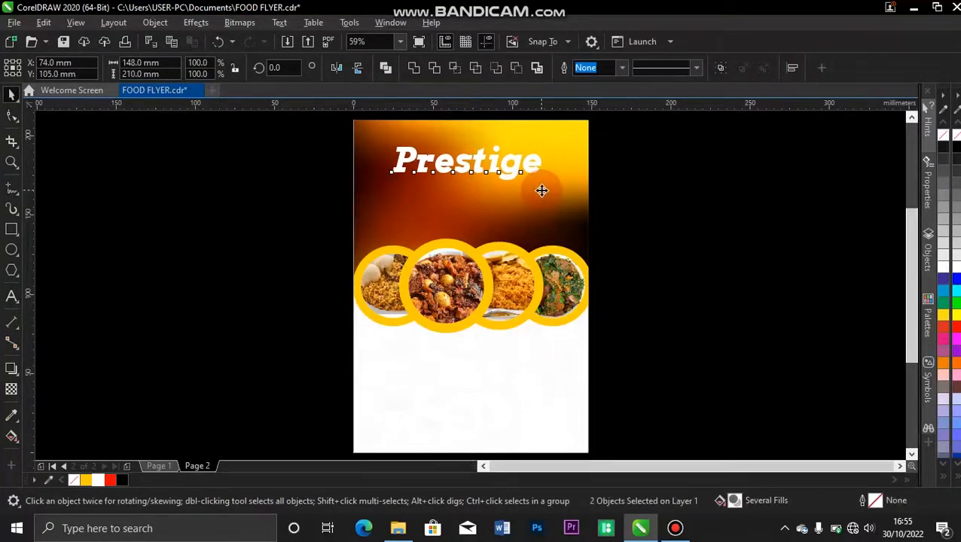
pyautogui.press('c')
pyautogui.click(701, 188)
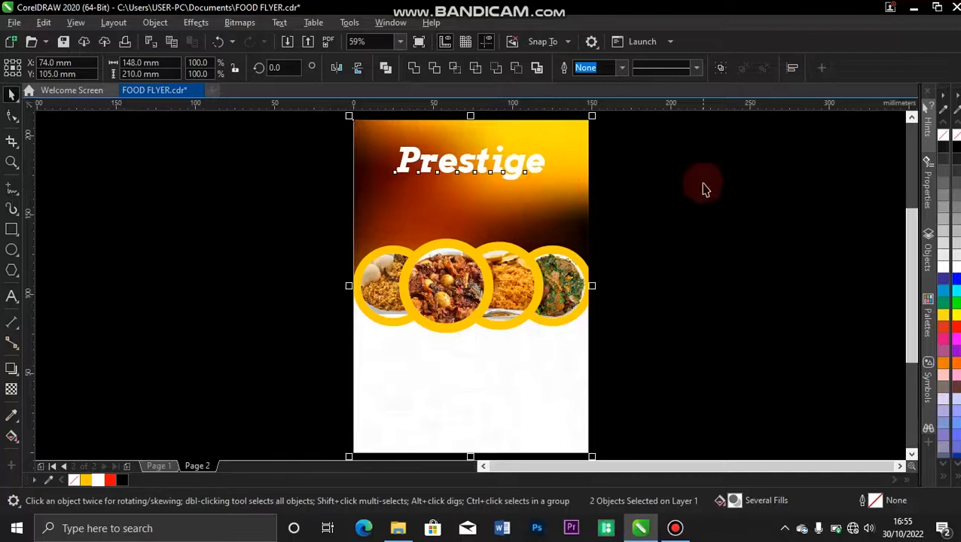
# Apply a horizontal linear fountain fill to "Prestige", running from golden yellow at the P to white just past the final e.
pyautogui.click(482, 170)
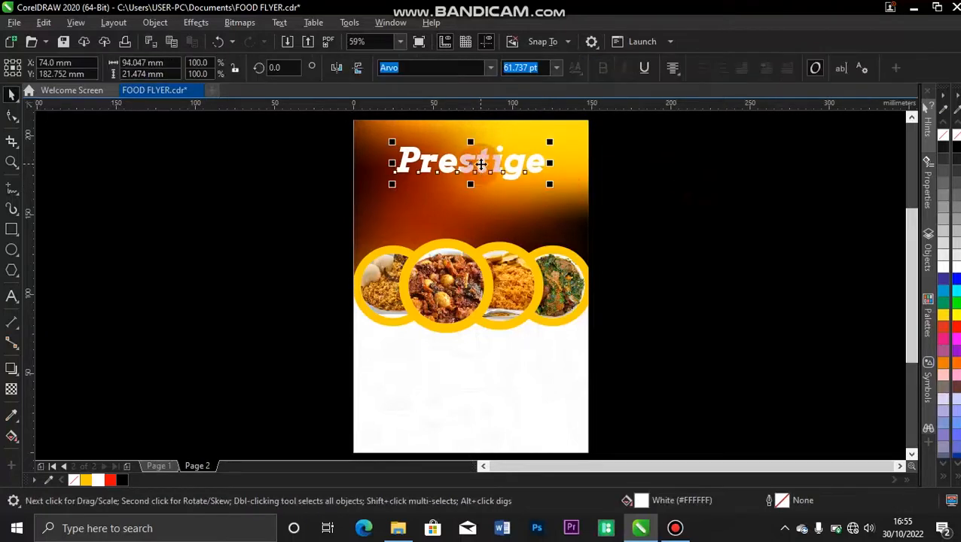
pyautogui.click(12, 438)
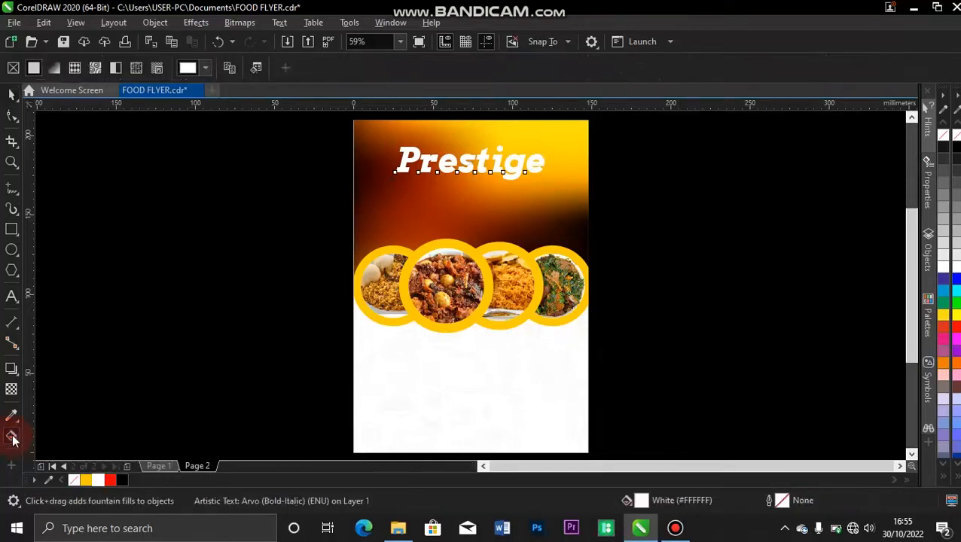
pyautogui.moveTo(399, 161); pyautogui.dragTo(543, 161)
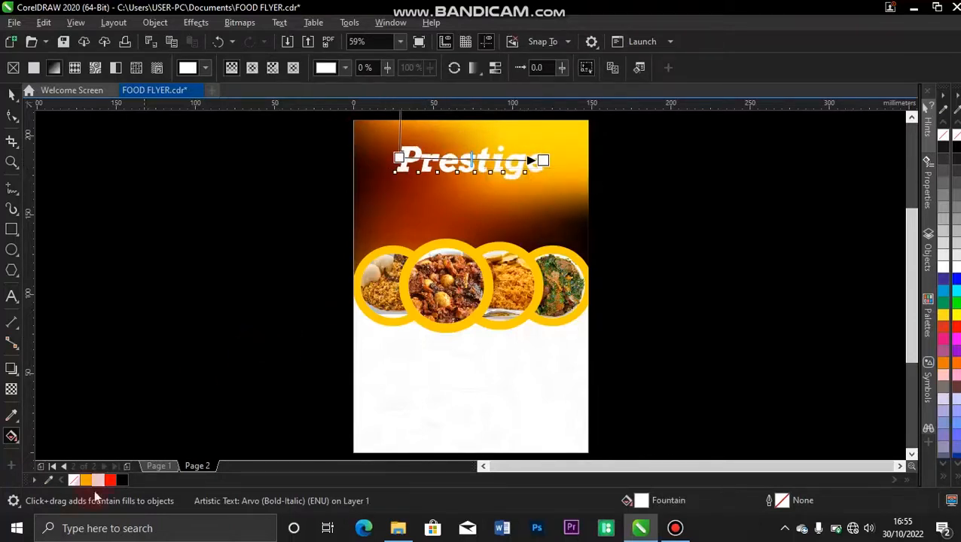
pyautogui.moveTo(88, 480); pyautogui.dragTo(399, 156)
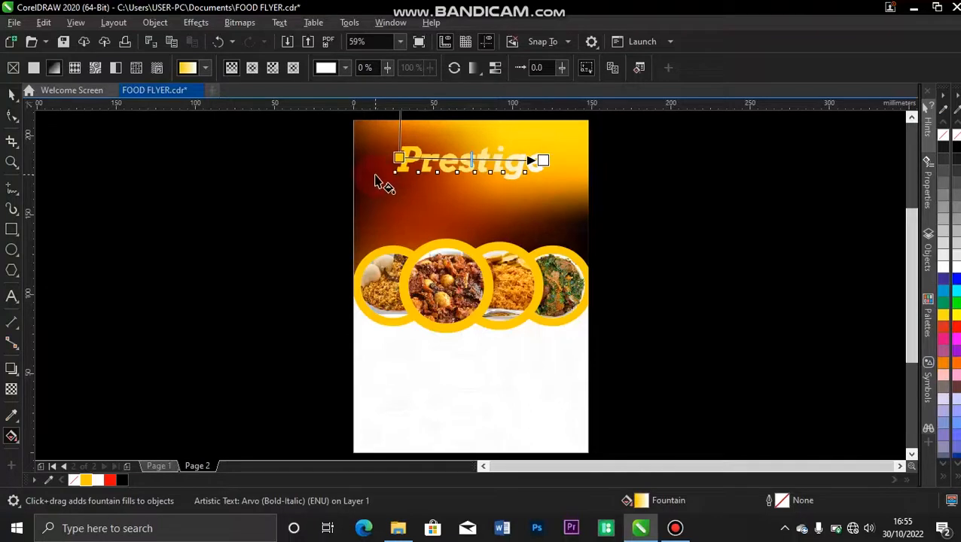
pyautogui.moveTo(540, 159); pyautogui.dragTo(567, 161)
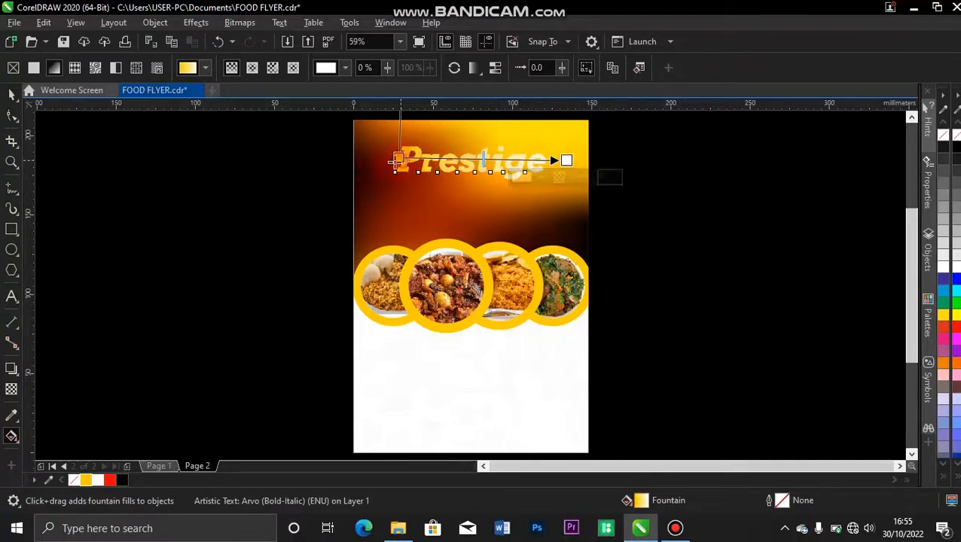
pyautogui.moveTo(399, 159); pyautogui.dragTo(392, 160)
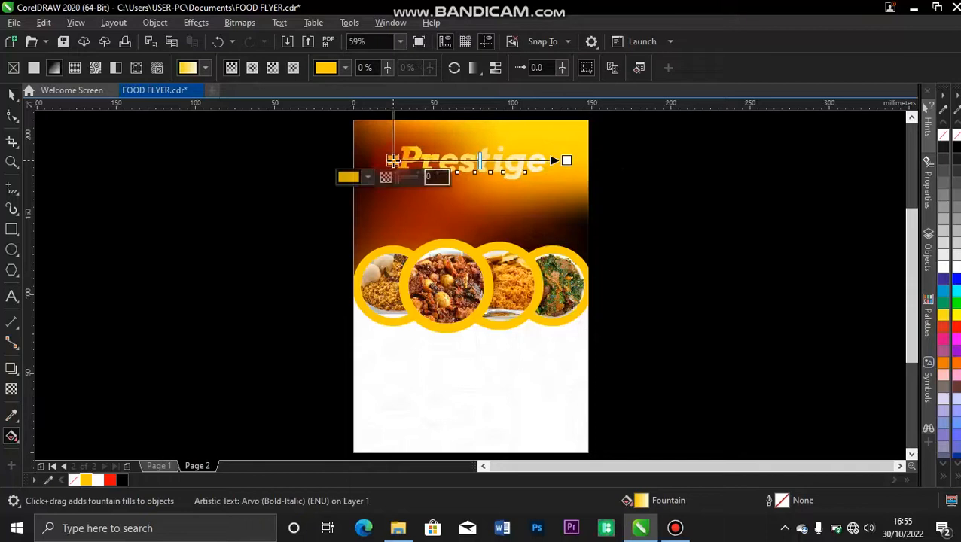
pyautogui.click(12, 94)
pyautogui.click(194, 204)
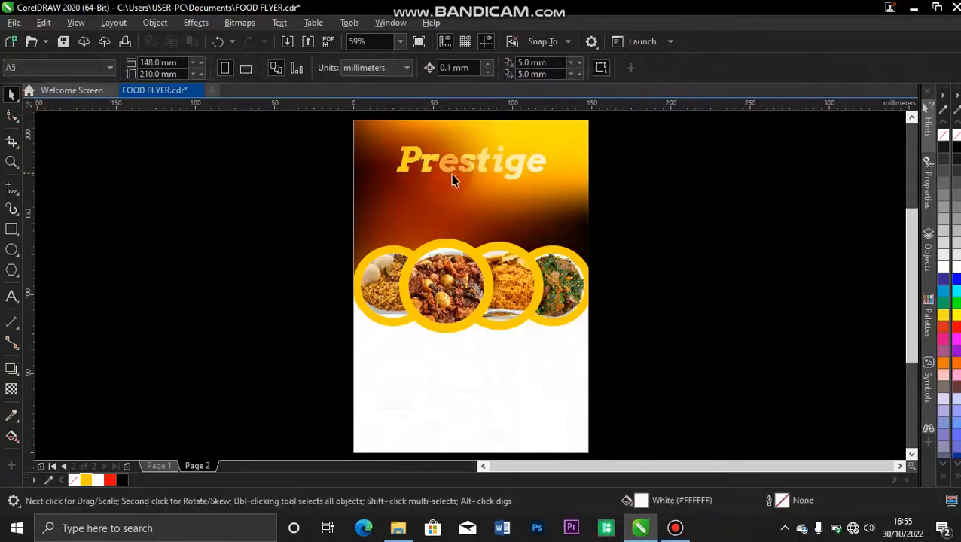
# Duplicate the heading just below the original, replace the copy's text with "delicacy" and change it to Title Case.
pyautogui.moveTo(483, 164); pyautogui.dragTo(476, 190)
pyautogui.doubleClick(476, 190)
pyautogui.hotkey('ctrl', 'a')
pyautogui.write('delicacy')
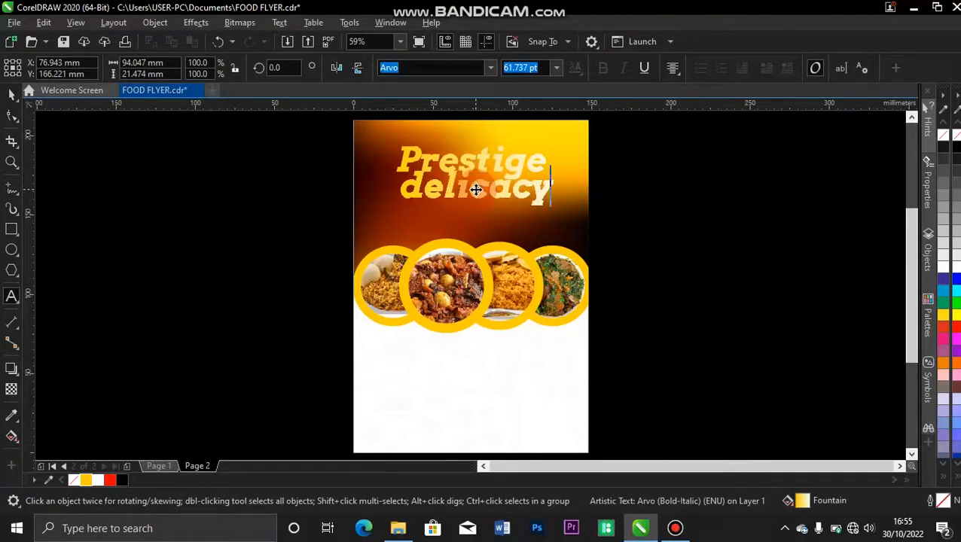
pyautogui.hotkey('ctrl', 'a')
pyautogui.hotkey('shift', 'F3')
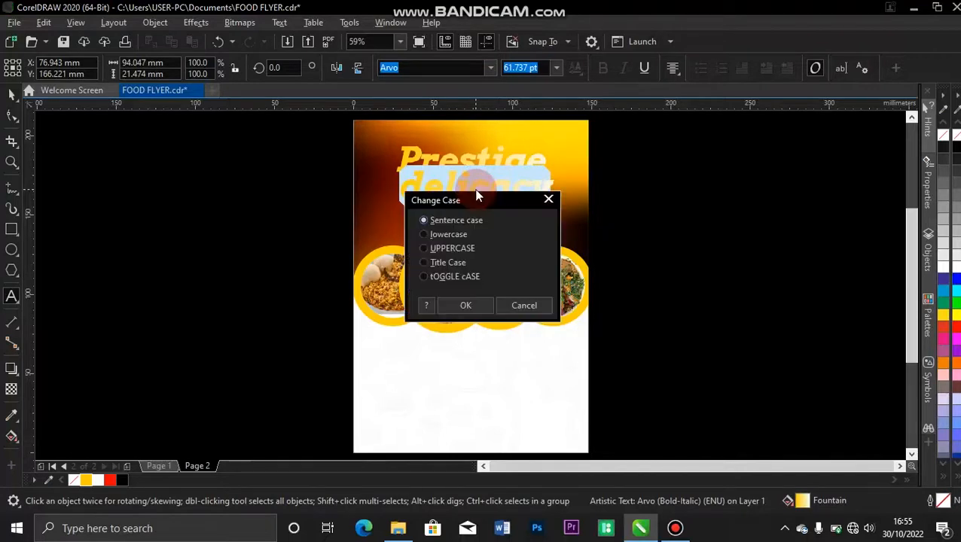
pyautogui.click(422, 261)
pyautogui.click(454, 305)
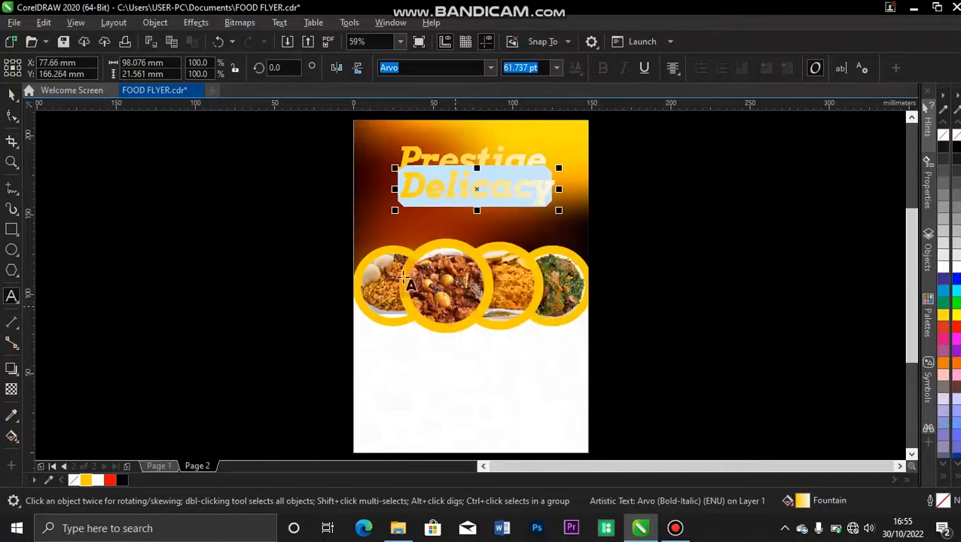
pyautogui.click(11, 95)
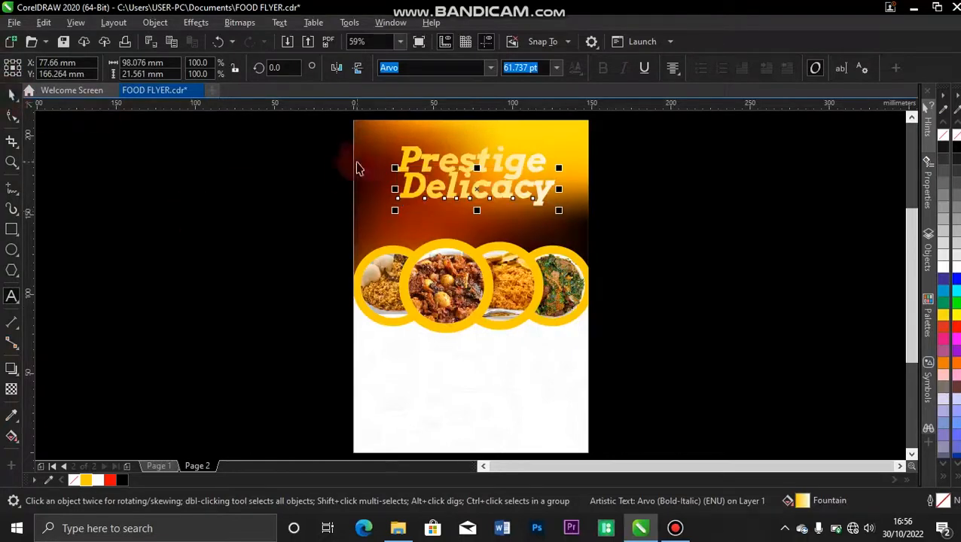
# Shrink "Delicacy" to about 71 mm wide and align its right edge with that of "Prestige".
pyautogui.moveTo(394, 167); pyautogui.dragTo(421, 178)
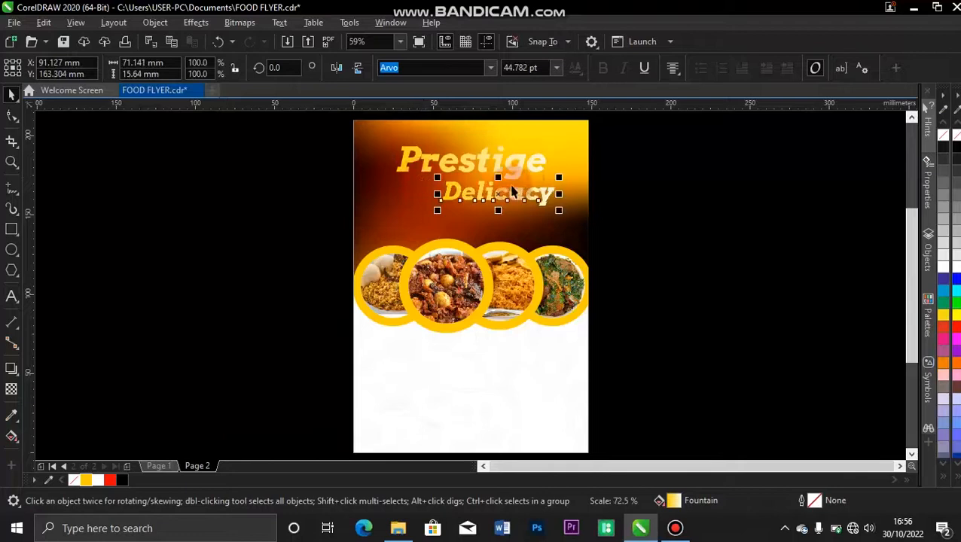
pyautogui.keyDown('shift'); pyautogui.click(516, 168); pyautogui.keyUp('shift')
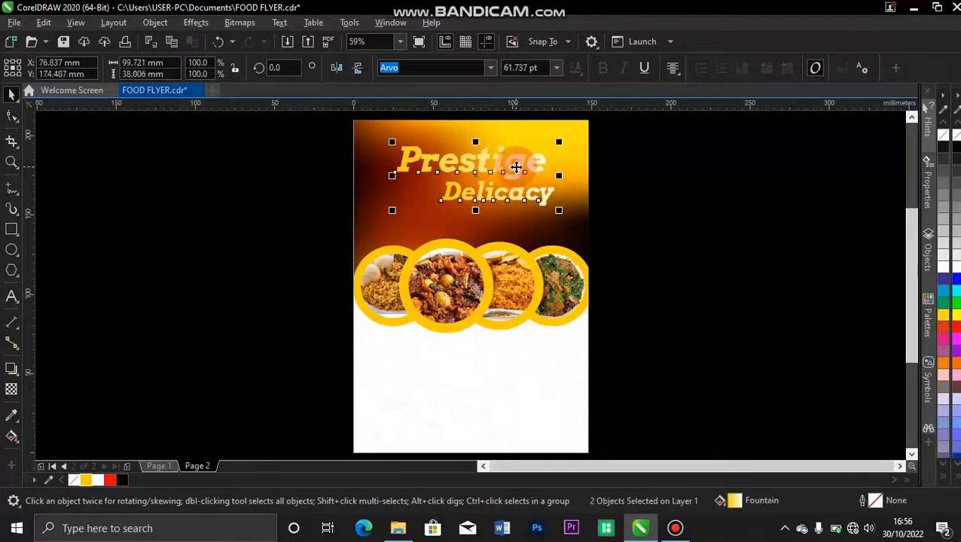
pyautogui.press('l')
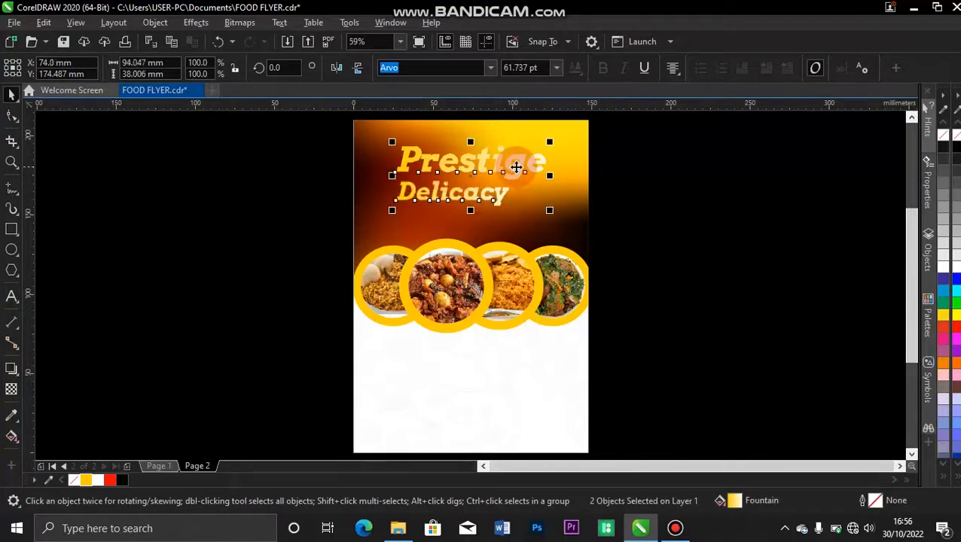
pyautogui.press('r')
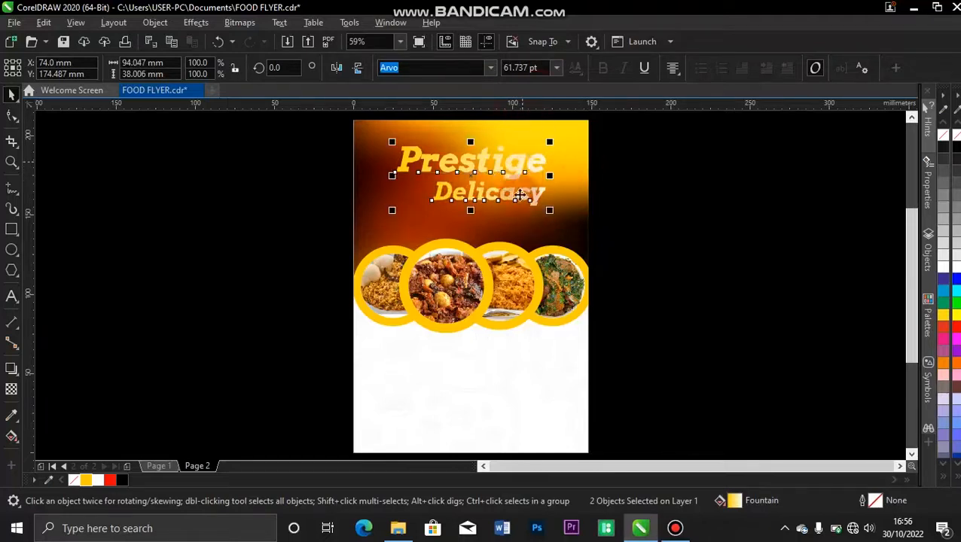
pyautogui.click(662, 158)
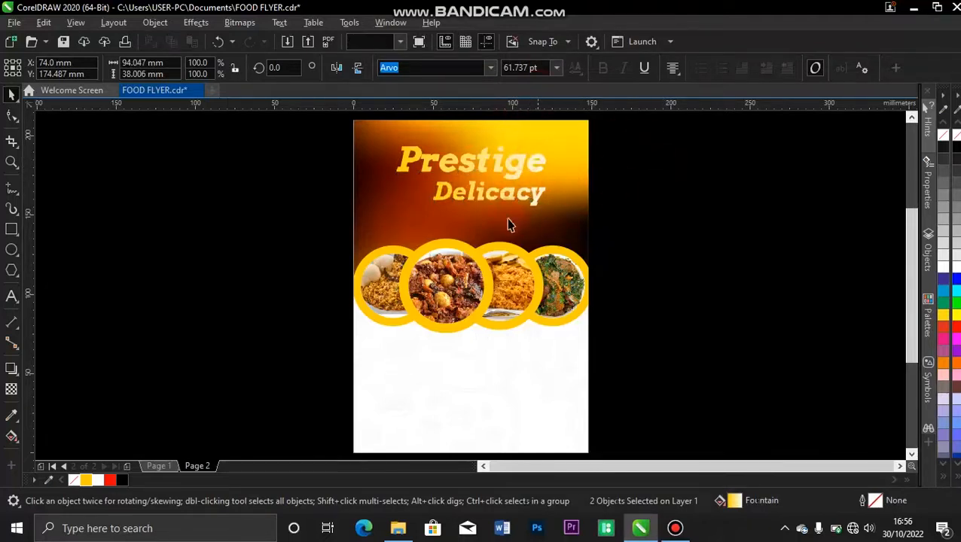
# Move "Delicacy" up about 2 mm to tighten the gap beneath "Prestige".
pyautogui.click(520, 195)
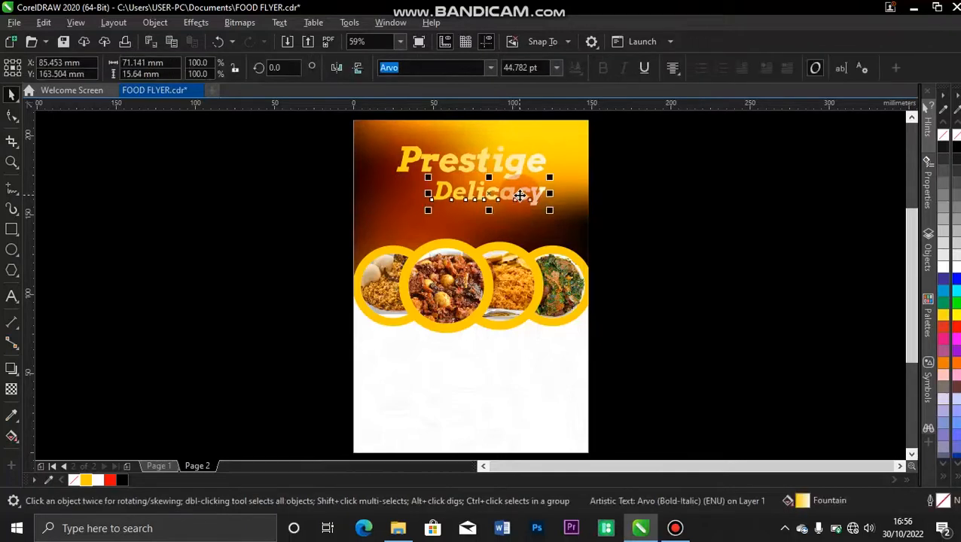
pyautogui.moveTo(519, 196); pyautogui.dragTo(519, 195)
pyautogui.press('Up')
pyautogui.click(251, 165)
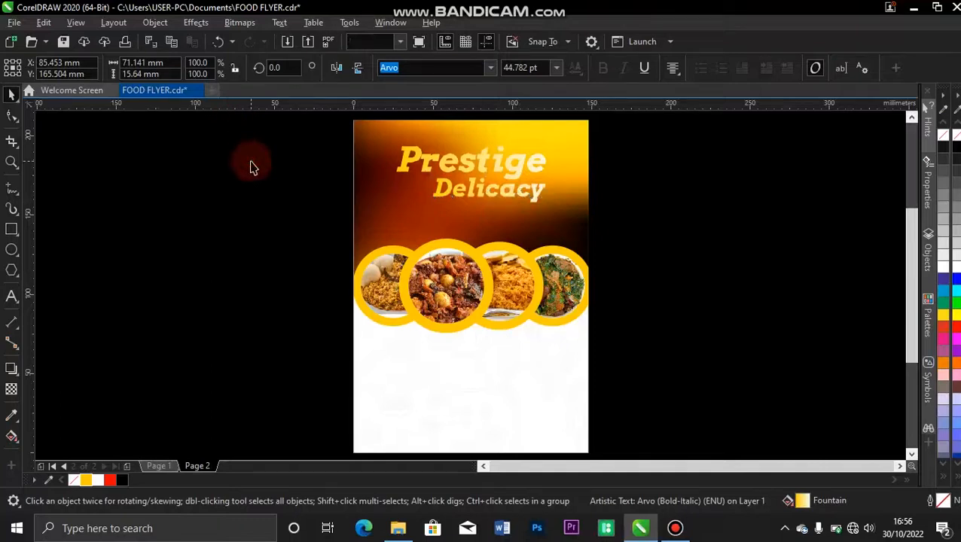
# Reverse the fountain fill on "Delicacy" by setting its end colour to golden yellow and its start colour to white.
pyautogui.press('z')
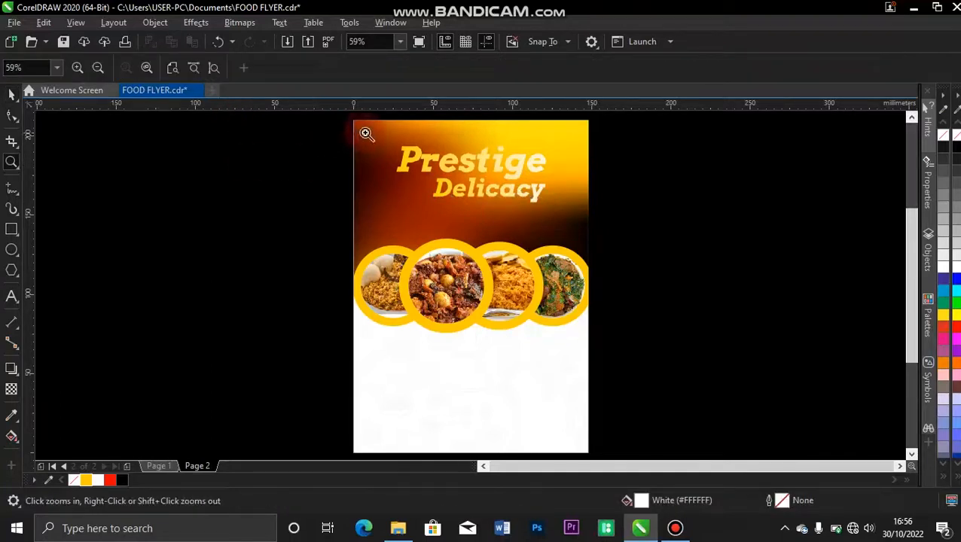
pyautogui.moveTo(326, 131); pyautogui.dragTo(585, 221)
pyautogui.press('space')
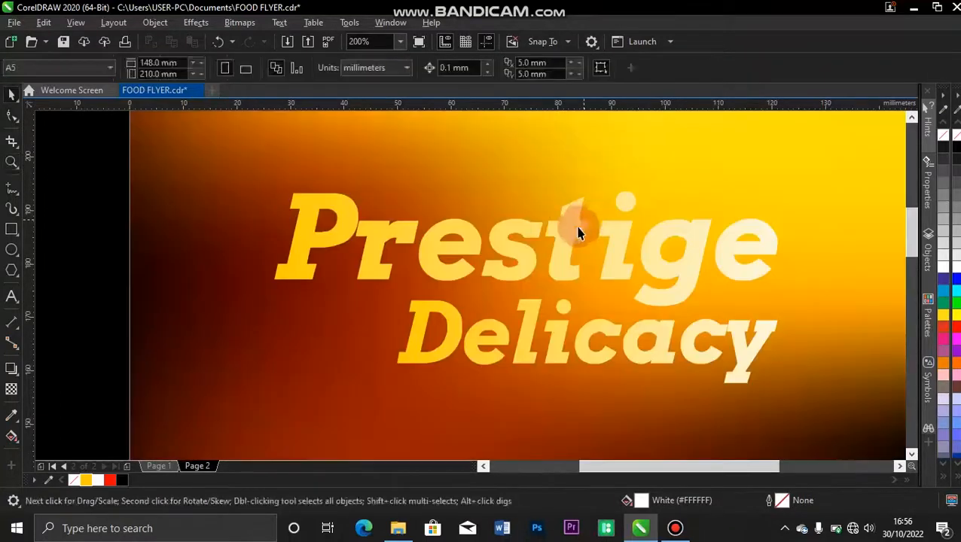
pyautogui.click(524, 341)
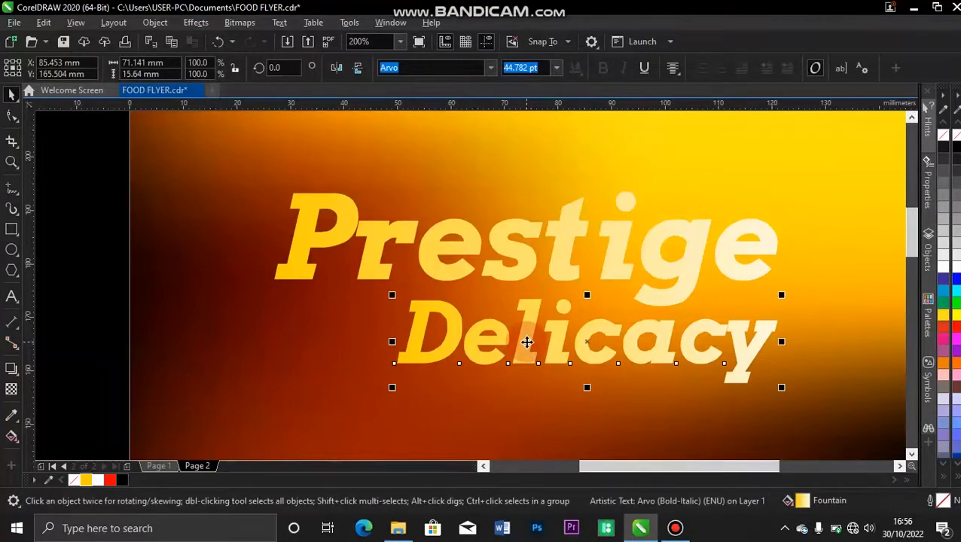
pyautogui.press('g')
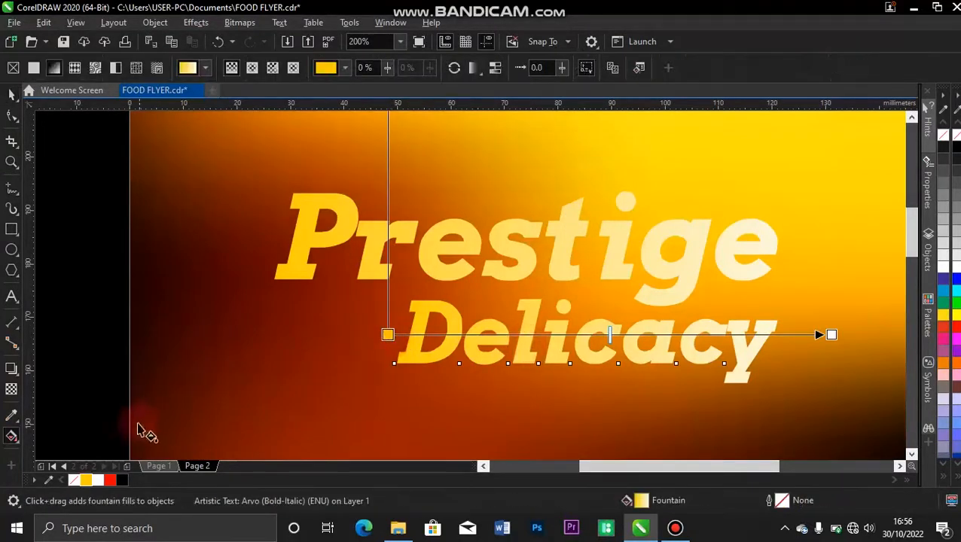
pyautogui.moveTo(802, 335); pyautogui.dragTo(831, 335)
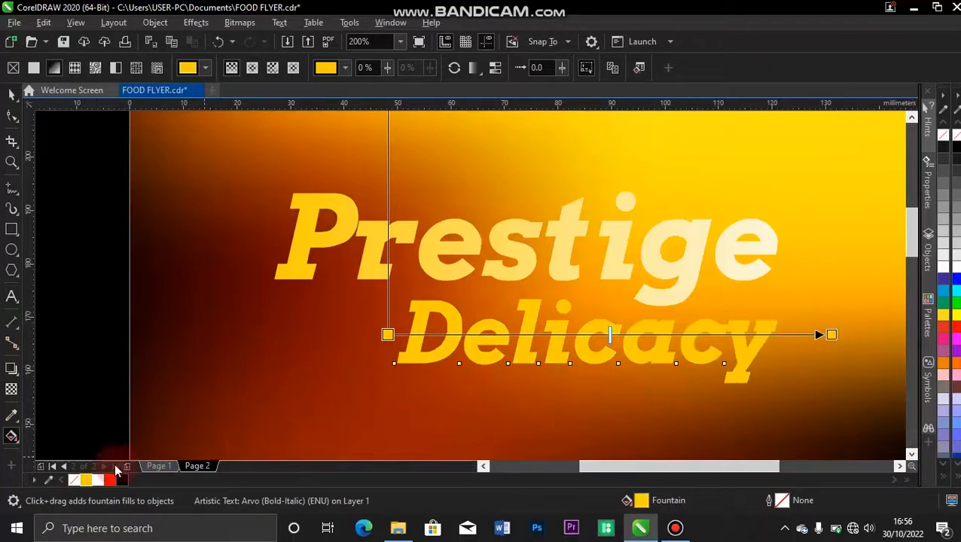
pyautogui.moveTo(391, 341); pyautogui.dragTo(388, 335)
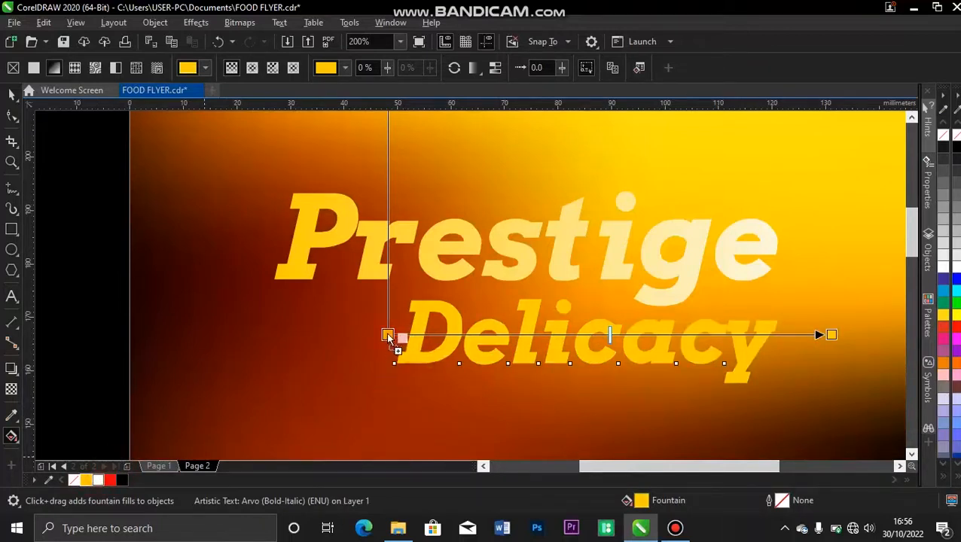
# Shift both ends of the "Delicacy" fountain fill leftward so it ends at the "y", and move its midpoint towards the white end.
pyautogui.moveTo(831, 335); pyautogui.dragTo(780, 335)
pyautogui.moveTo(388, 334); pyautogui.dragTo(351, 334)
pyautogui.moveTo(591, 338); pyautogui.dragTo(527, 337)
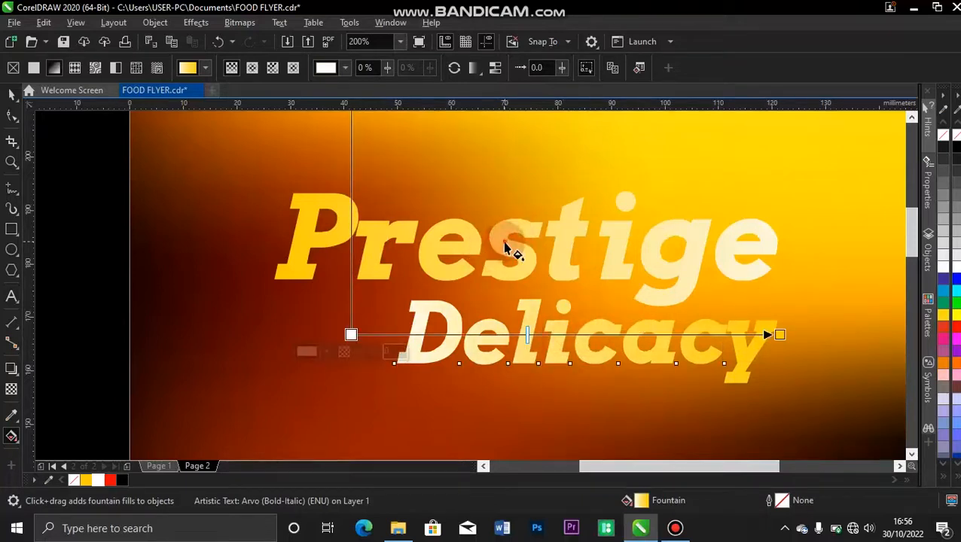
# Move the midpoint of the "Prestige" fountain fill slightly towards its white end.
pyautogui.click(461, 263)
pyautogui.moveTo(555, 237)
pyautogui.mouseDown()
pyautogui.moveTo(609, 235)
pyautogui.moveTo(573, 239)
pyautogui.mouseUp()
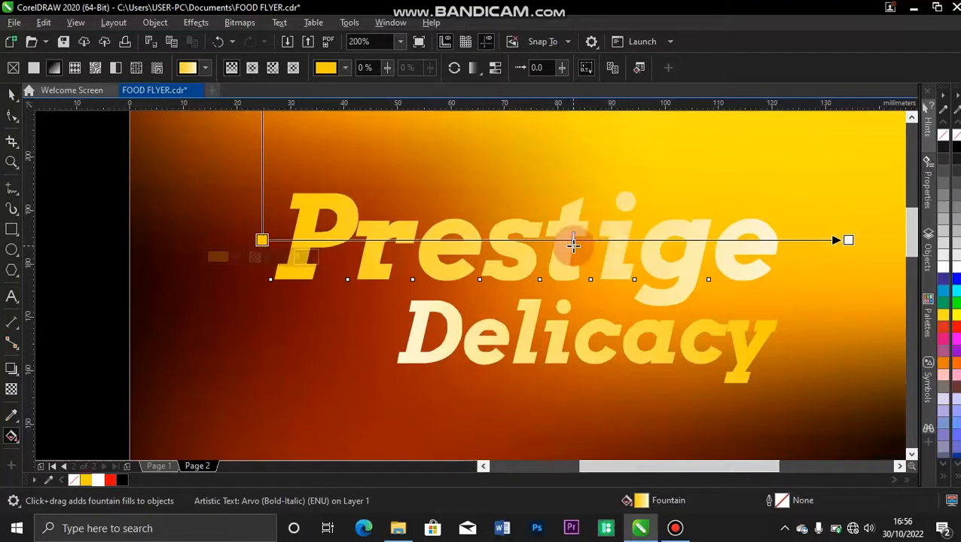
pyautogui.click(10, 96)
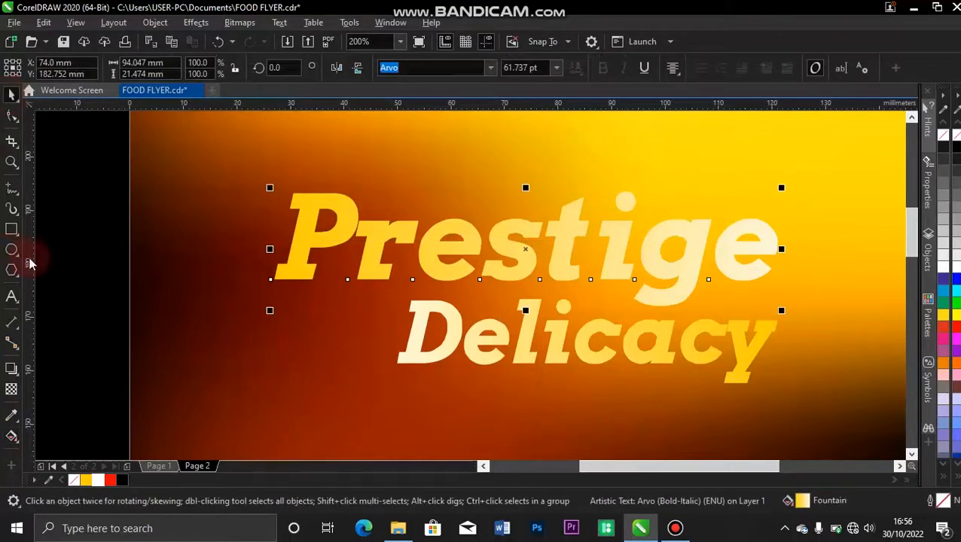
# Draw a rectangle about 15 × 6 mm left of "Delicacy" and copy the fountain fill of "Prestige" onto it.
pyautogui.click(11, 229)
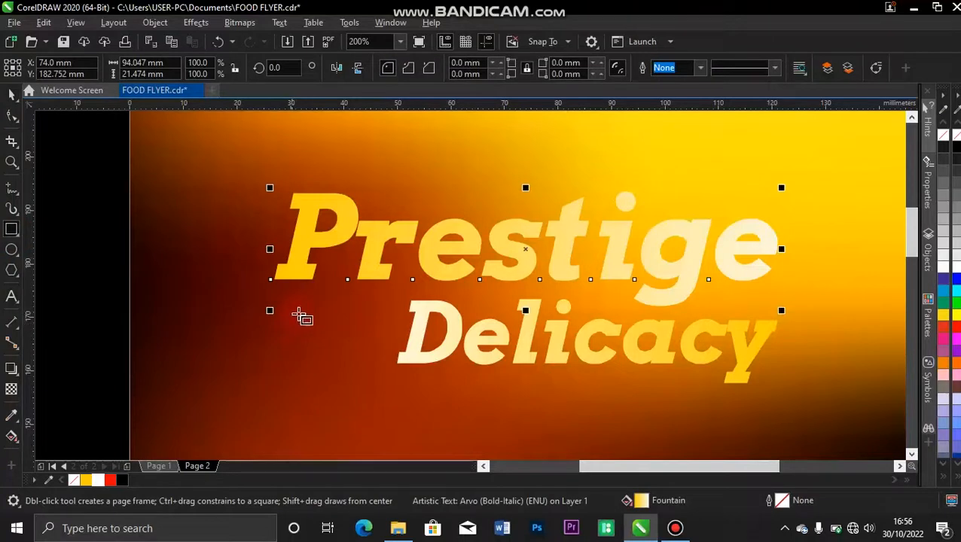
pyautogui.moveTo(285, 310); pyautogui.dragTo(370, 344)
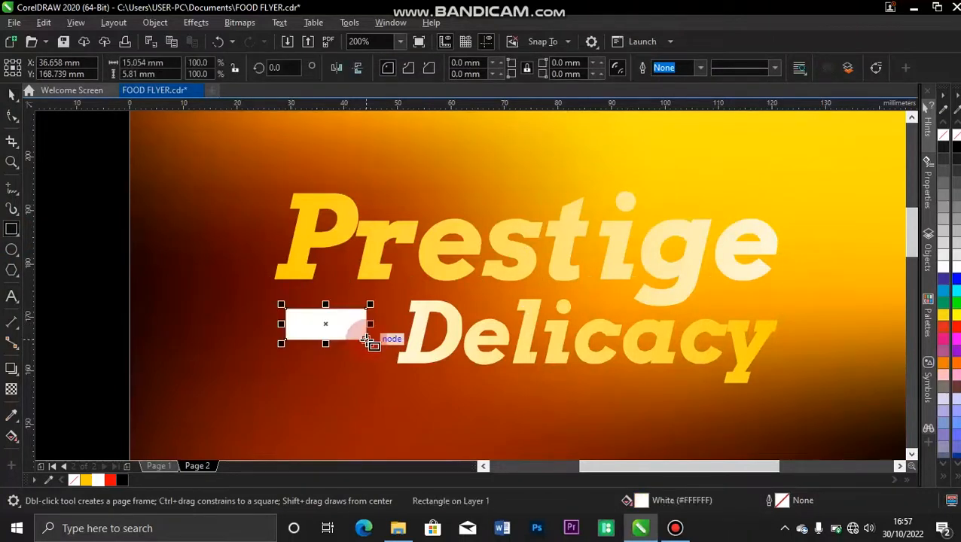
pyautogui.click(373, 251)
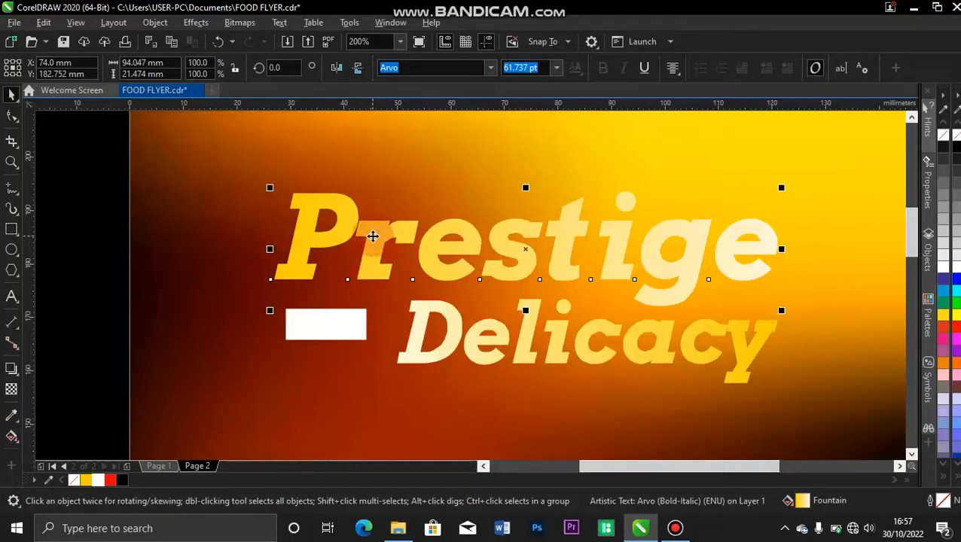
pyautogui.moveTo(369, 236); pyautogui.dragTo(329, 329)
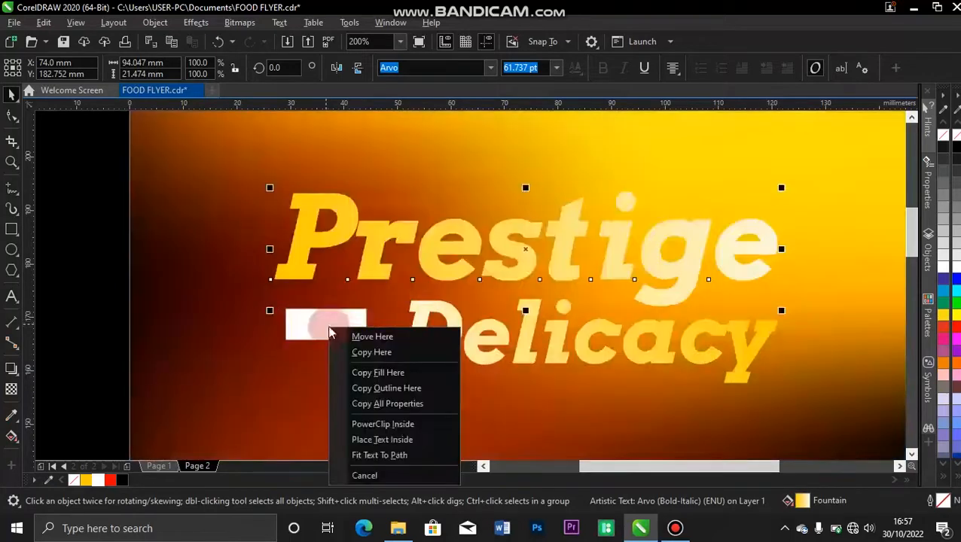
pyautogui.click(390, 380)
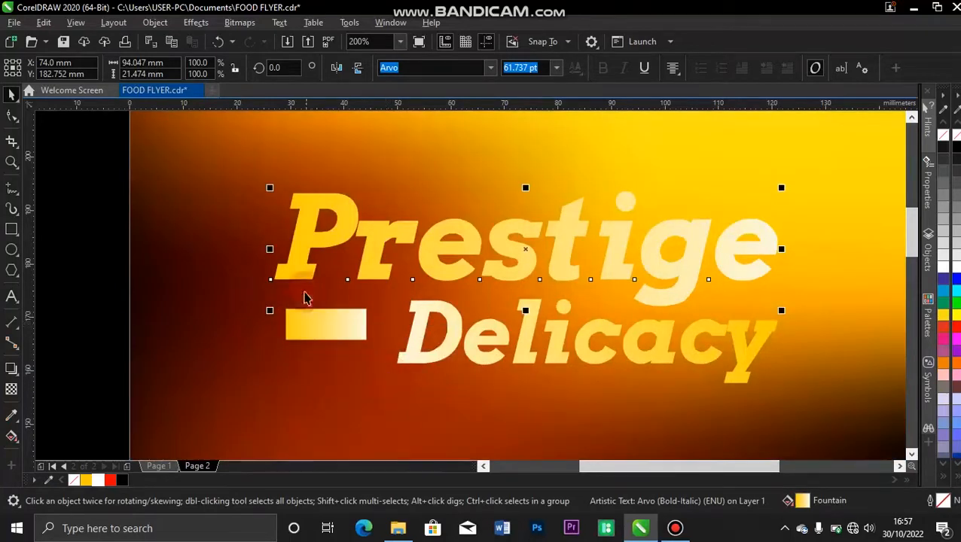
# Stretch the small rectangle downward to about 7.8 mm high and align its left edge with that of "Prestige".
pyautogui.click(328, 331)
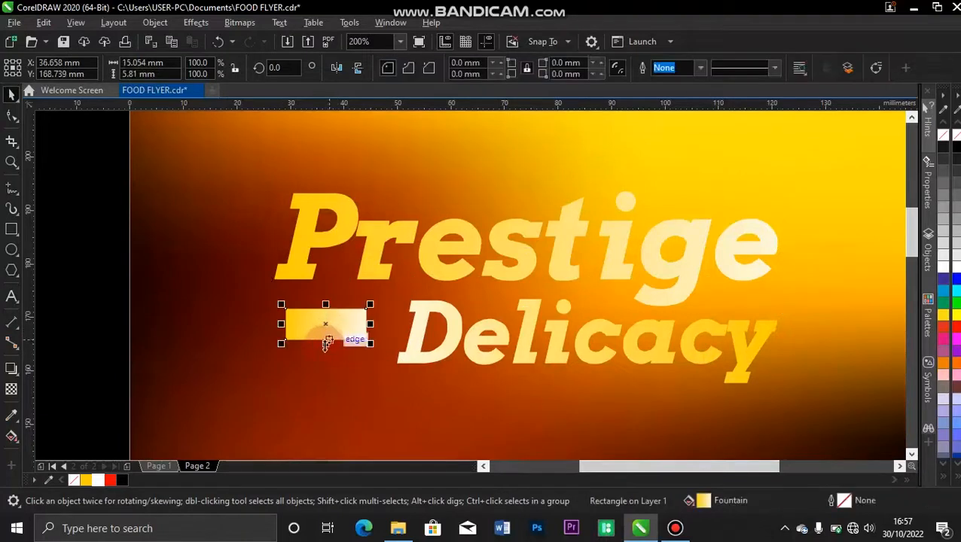
pyautogui.moveTo(327, 357); pyautogui.dragTo(328, 357)
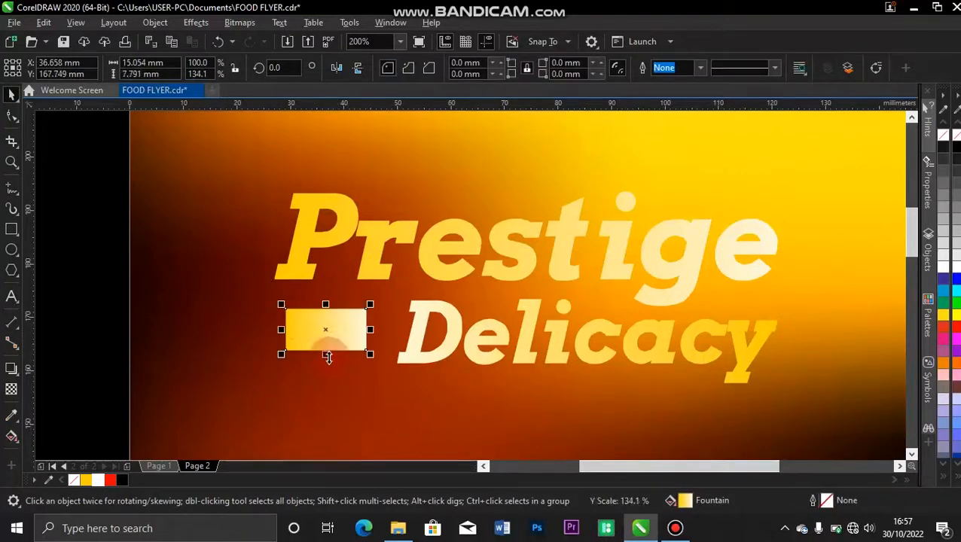
pyautogui.keyDown('shift'); pyautogui.click(297, 260); pyautogui.keyUp('shift')
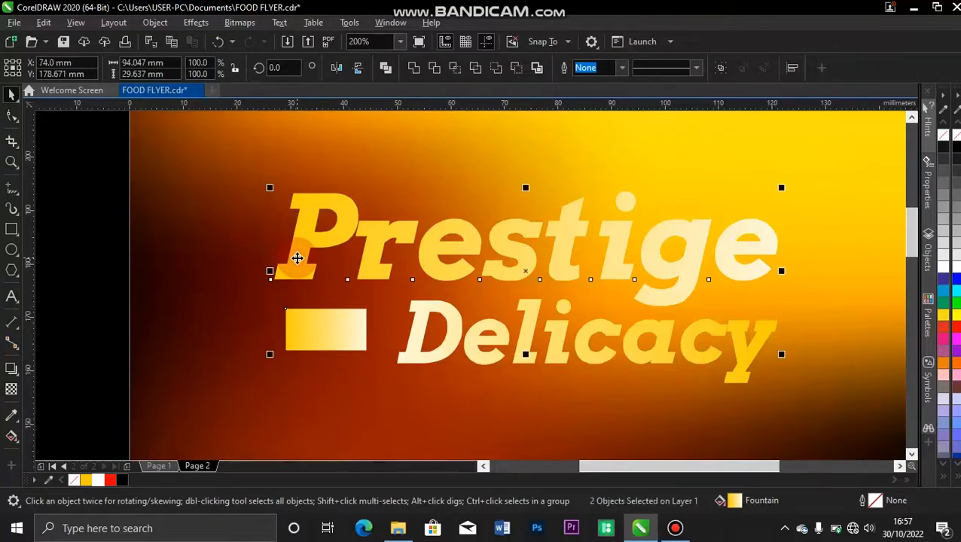
pyautogui.press('r')
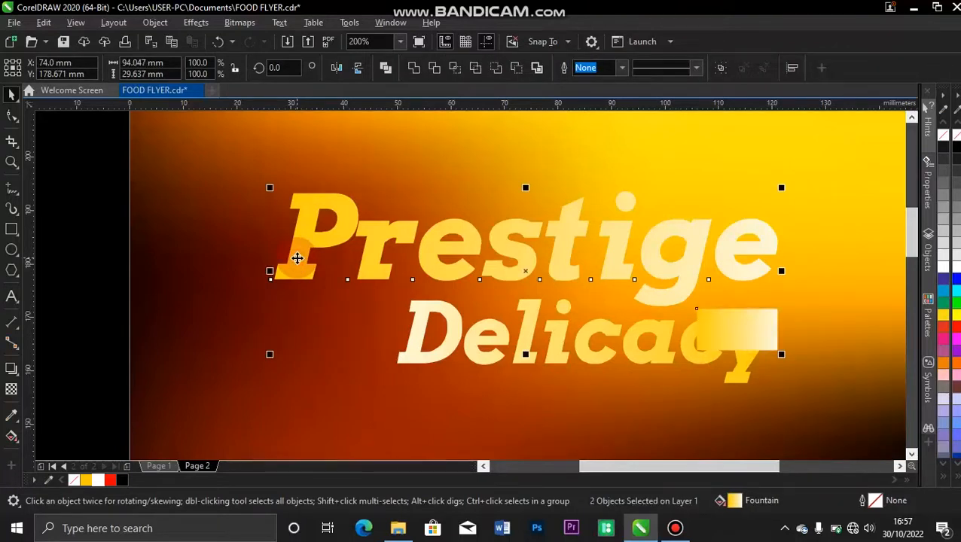
pyautogui.press('l')
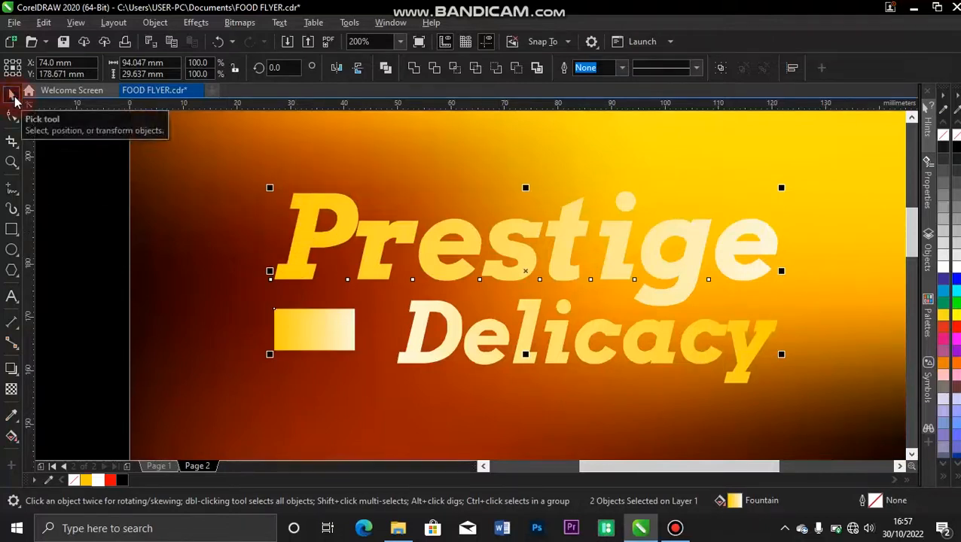
# Widen the small rectangle to about 19.7 mm towards "Delicacy" and nudge it down about 0.6 mm.
pyautogui.press('F4')
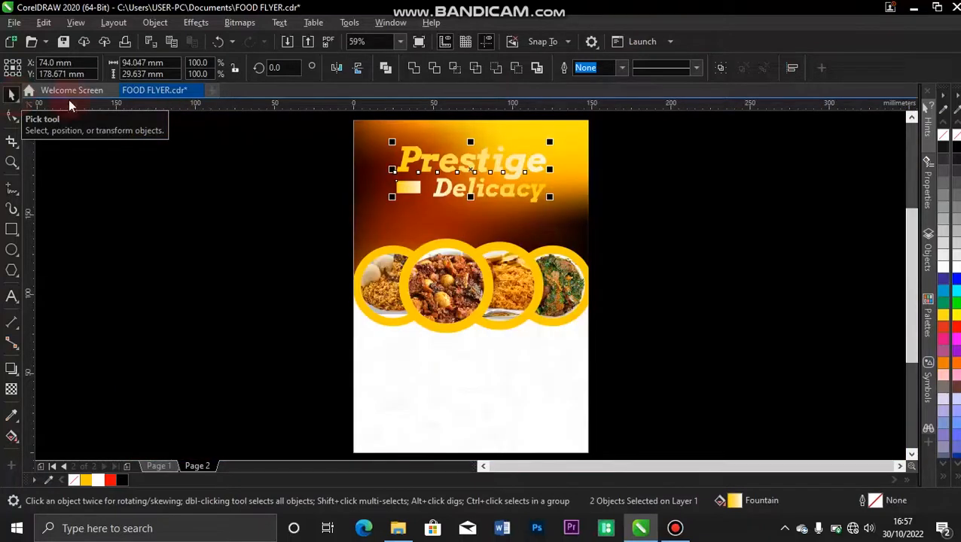
pyautogui.click(298, 249)
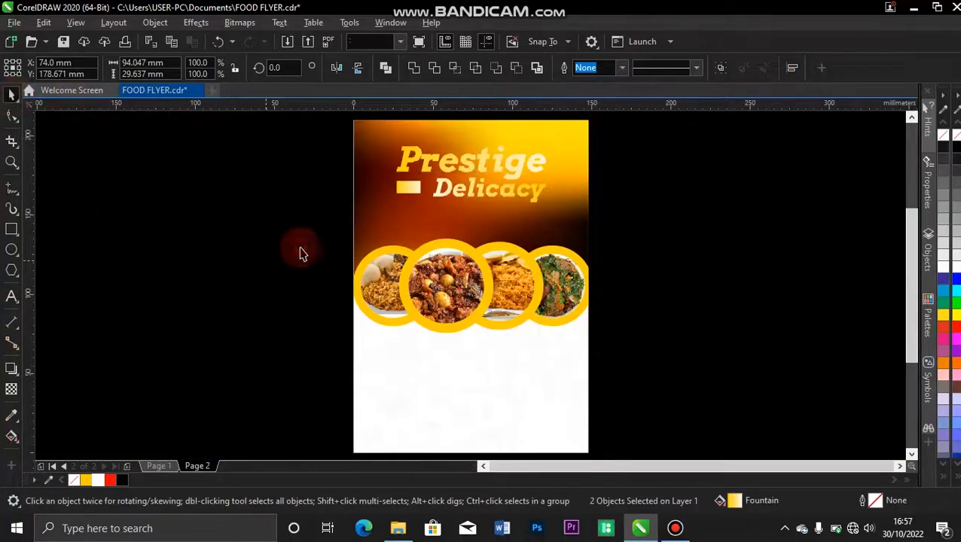
pyautogui.click(414, 195)
pyautogui.moveTo(425, 186); pyautogui.dragTo(427, 185)
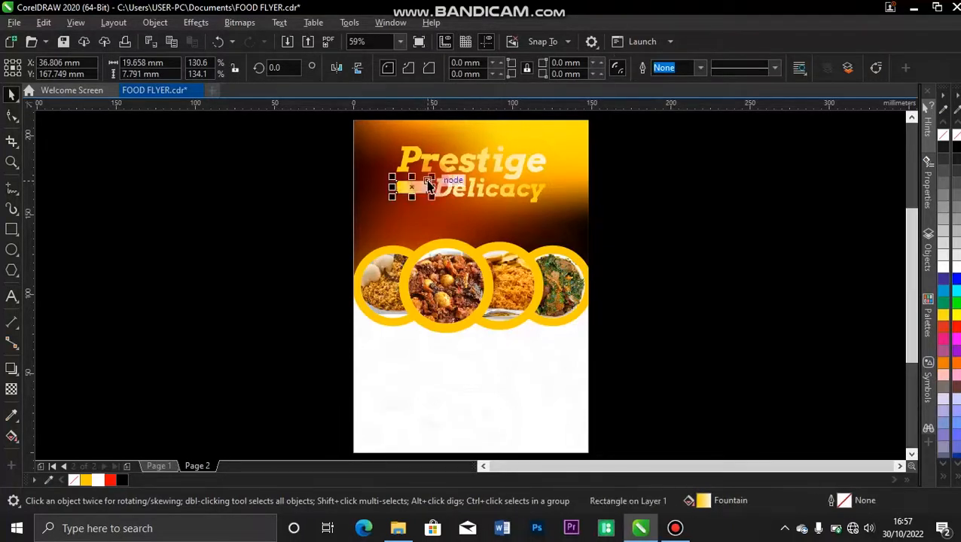
pyautogui.click(295, 149)
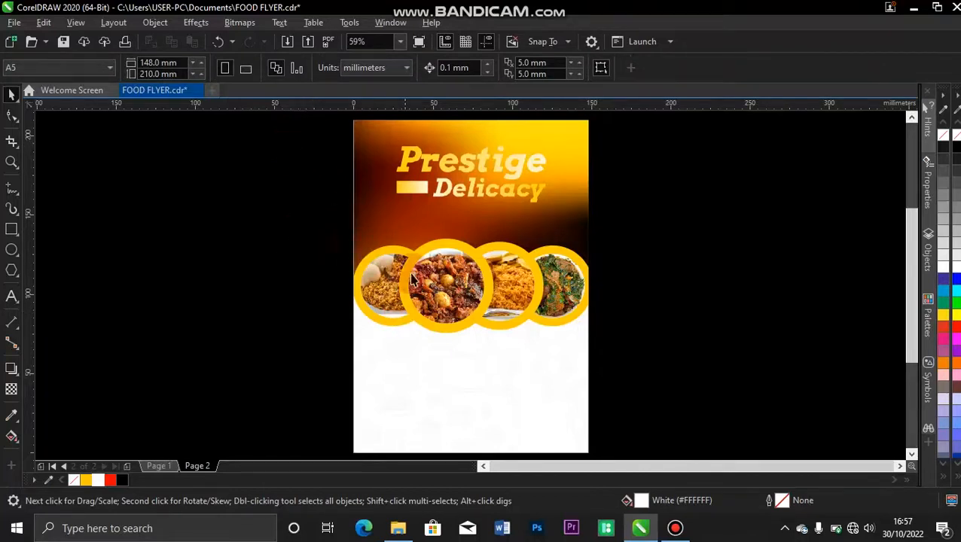
pyautogui.click(415, 191)
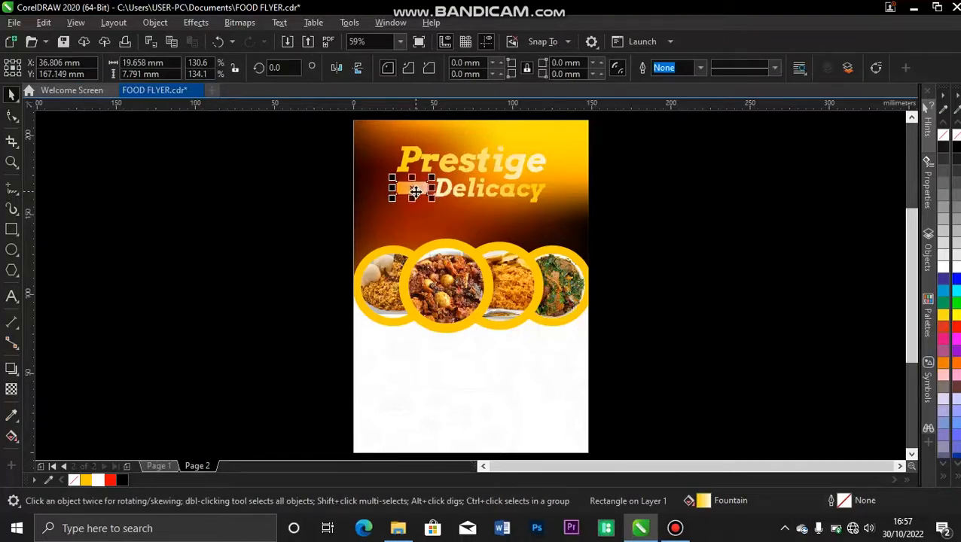
# Add the tagline text "your number one place for delicacy" below the heading and set its alignment to Left.
pyautogui.press('z')
pyautogui.moveTo(343, 136); pyautogui.dragTo(622, 236)
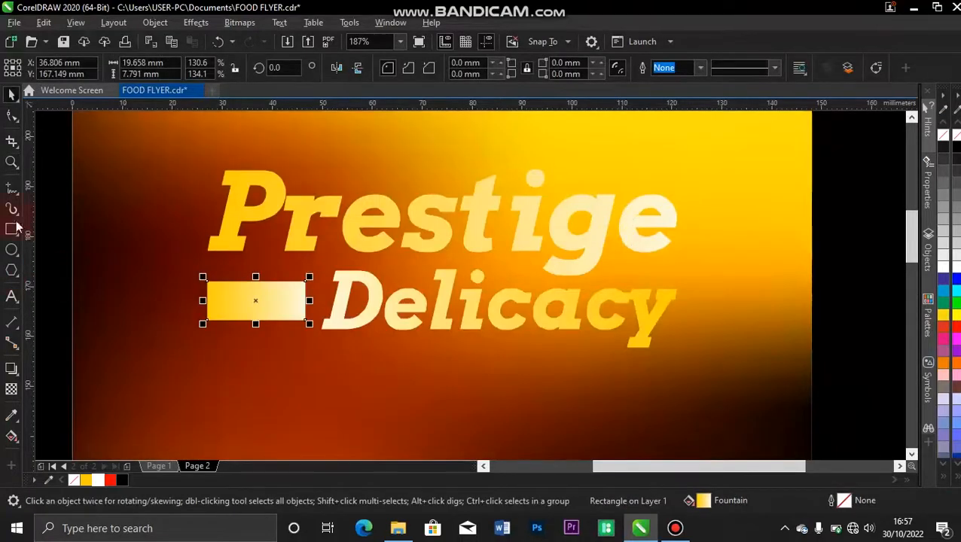
pyautogui.click(11, 298)
pyautogui.click(203, 373)
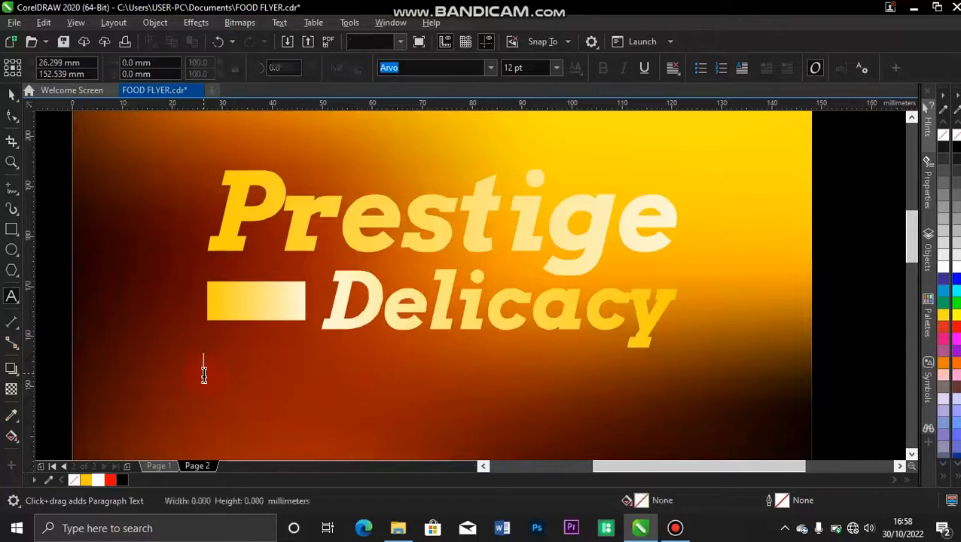
pyautogui.write('you')
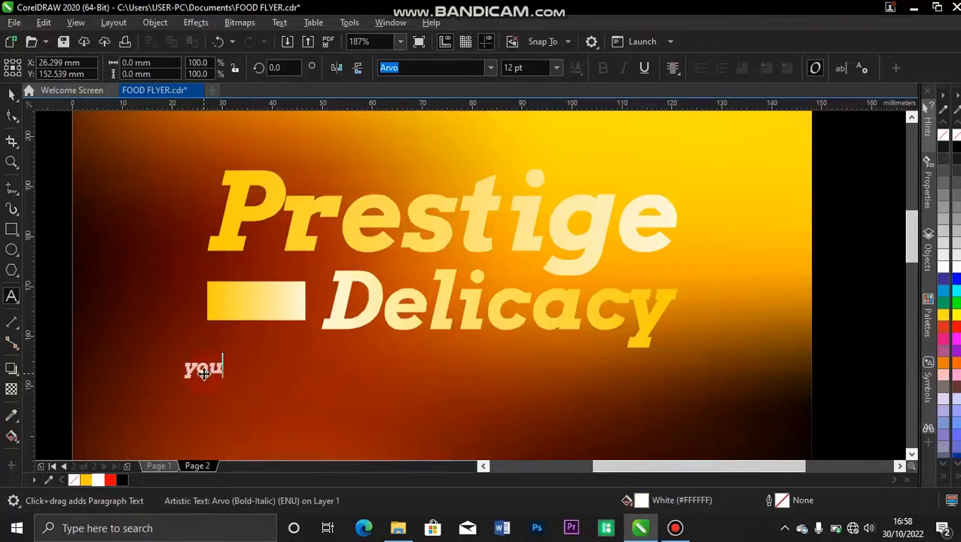
pyautogui.write('r number')
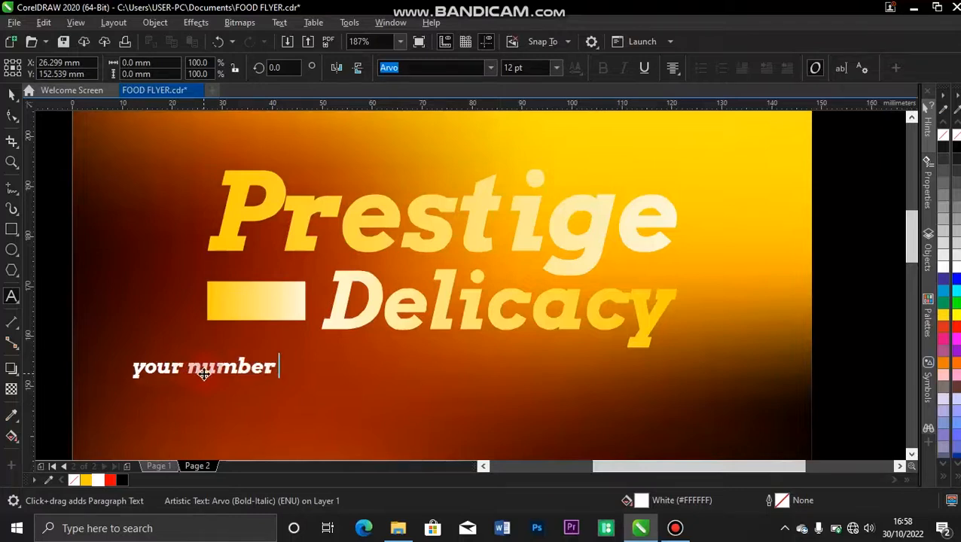
pyautogui.write(' on')
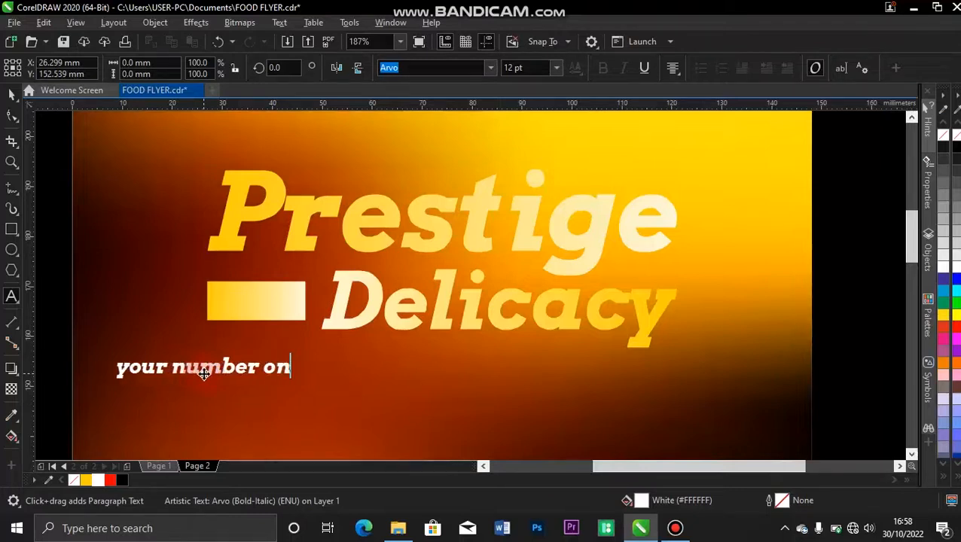
pyautogui.write('e place')
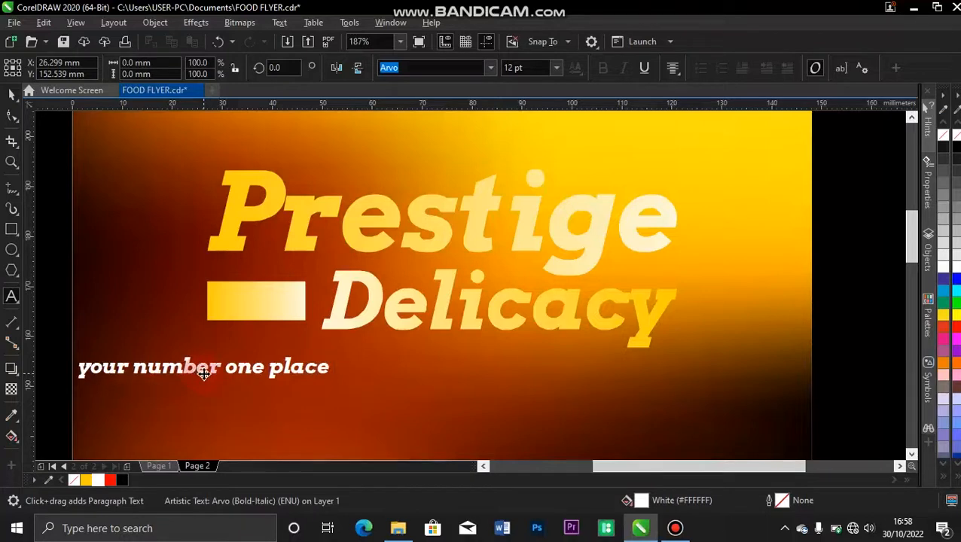
pyautogui.write(' for ')
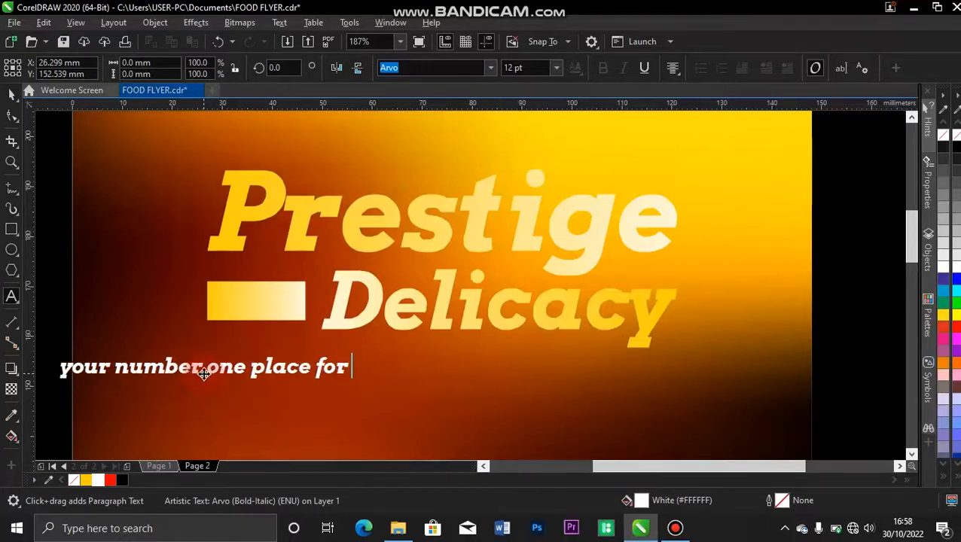
pyautogui.write('delica')
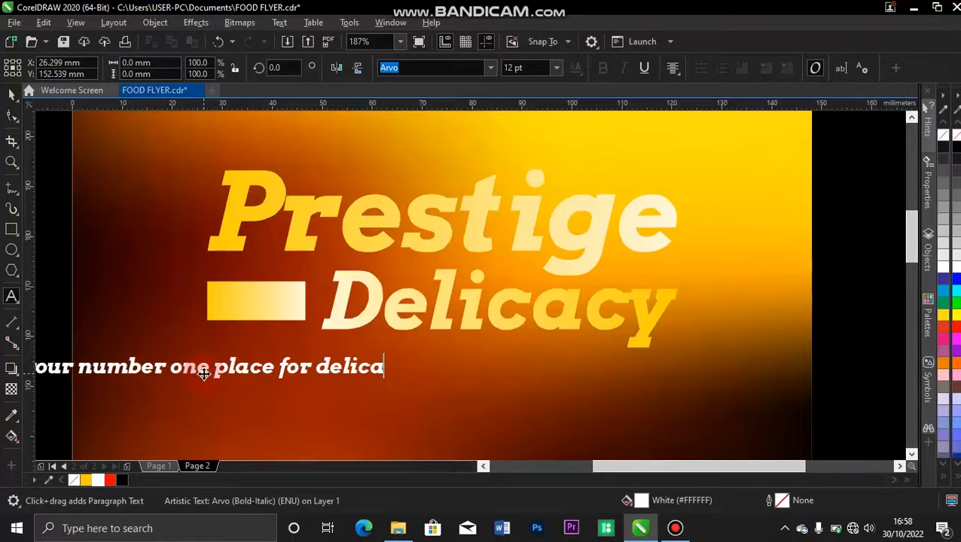
pyautogui.write('c')
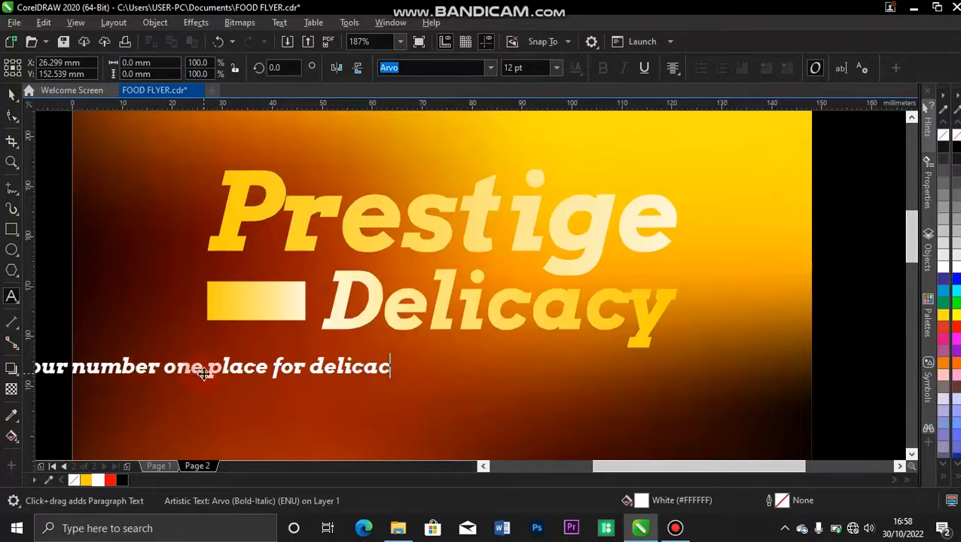
pyautogui.write('y')
pyautogui.click(12, 94)
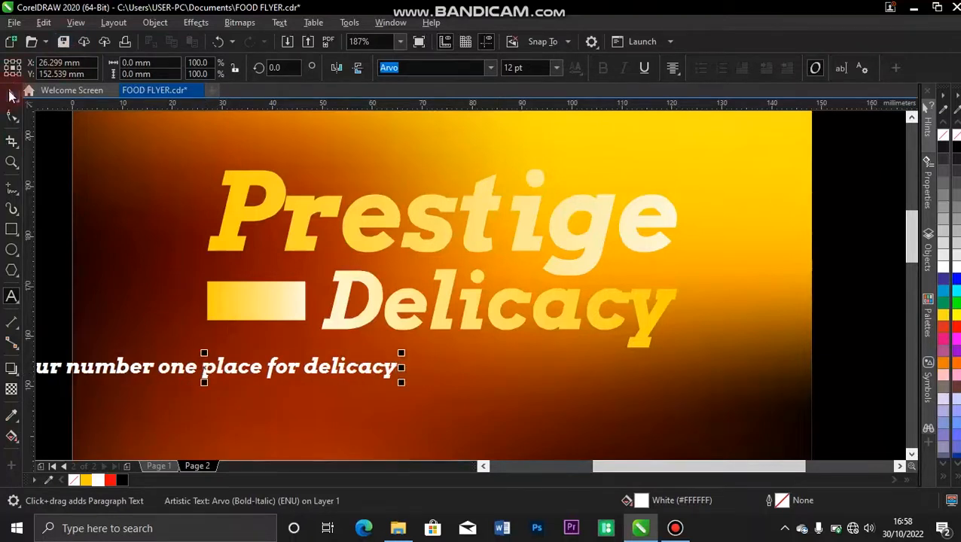
pyautogui.click(678, 75)
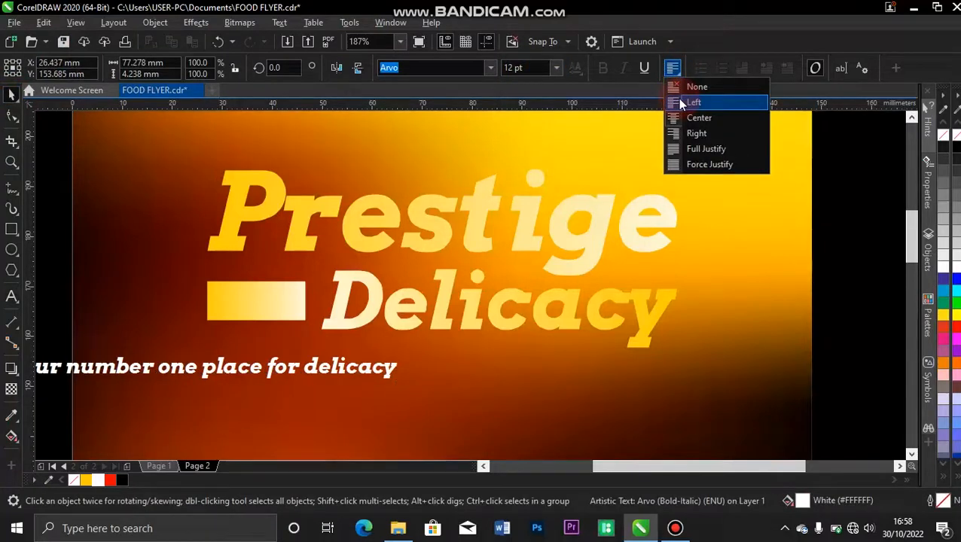
pyautogui.click(682, 104)
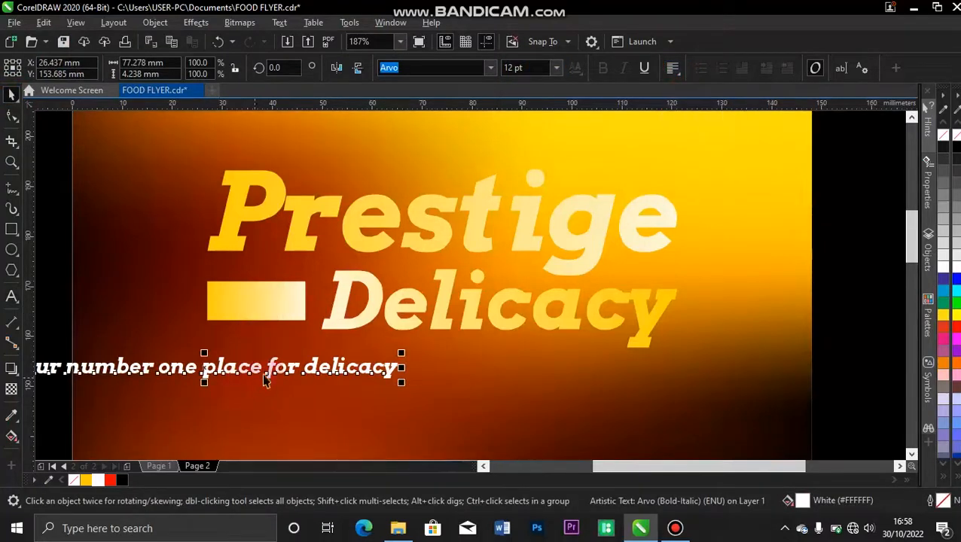
# Append "of all sort." to the end of the tagline and start a second line below it.
pyautogui.moveTo(396, 367); pyautogui.dragTo(396, 367)
pyautogui.doubleClick(396, 367)
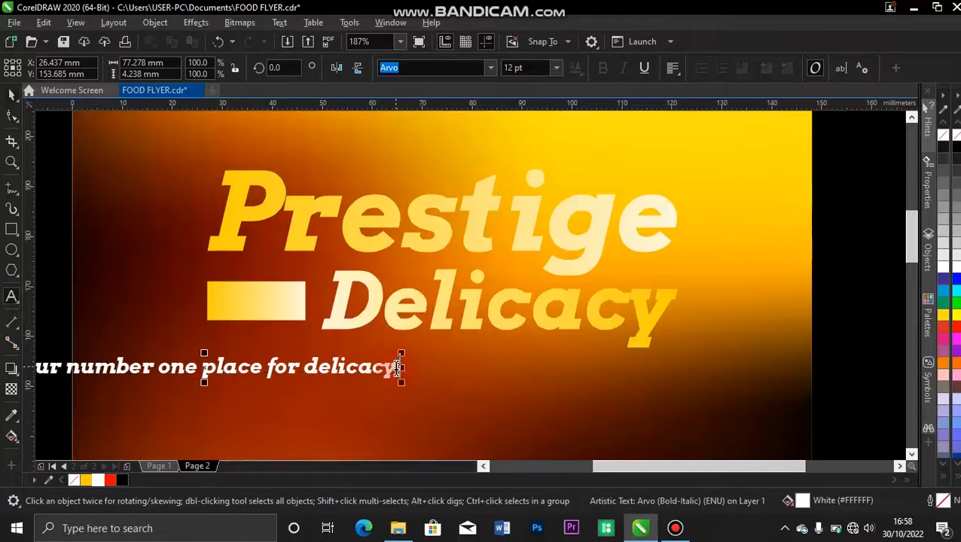
pyautogui.write('of all sort')
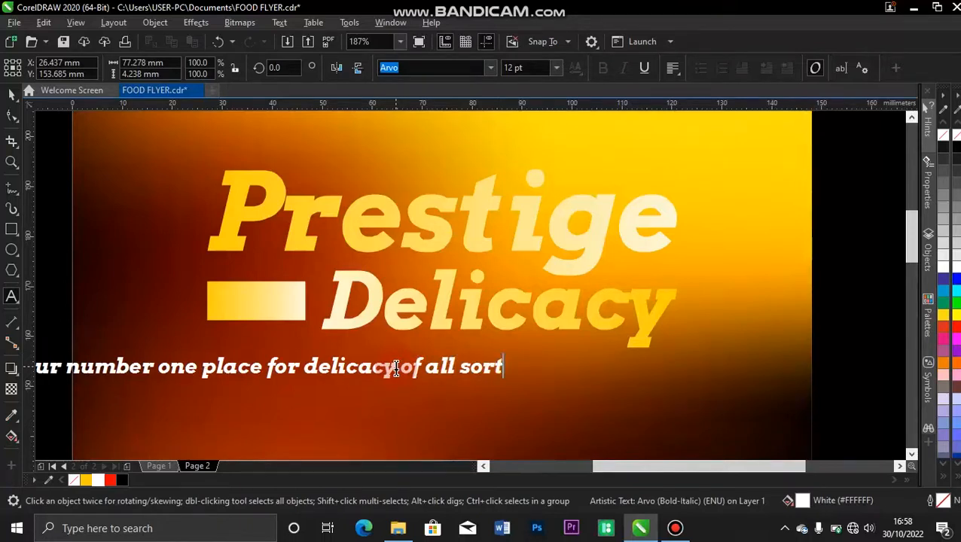
pyautogui.write('.')
pyautogui.press('Return')
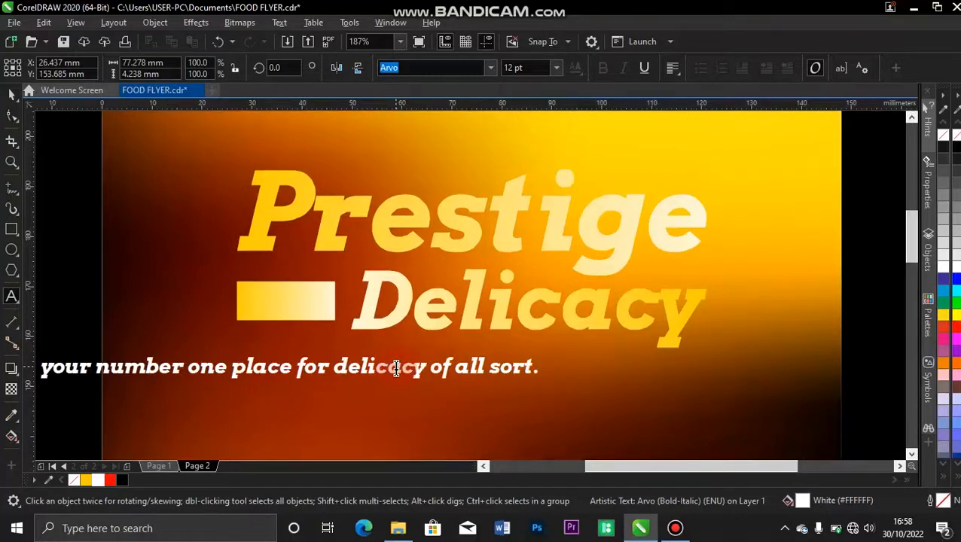
# Write "food of different tribes you would love." as the tagline's second line.
pyautogui.write('food')
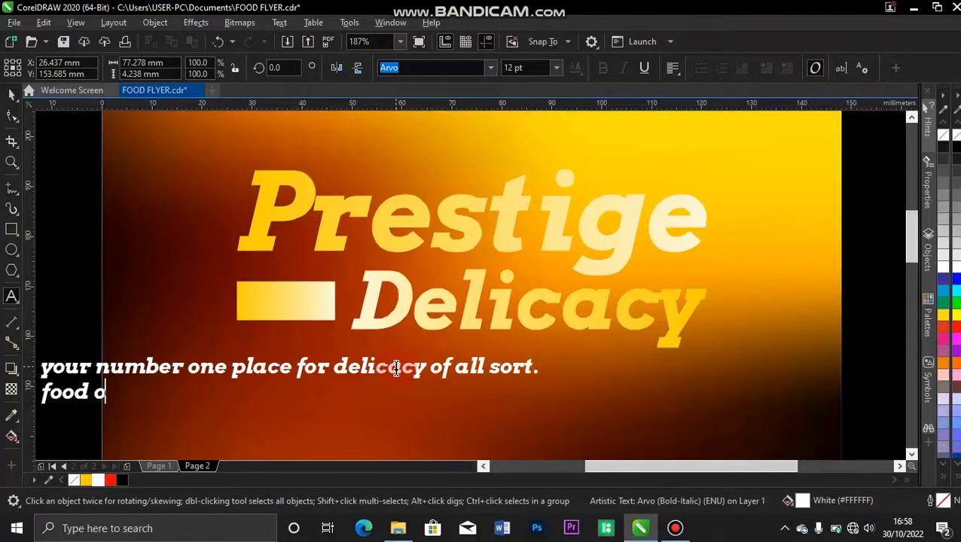
pyautogui.write(' of different t')
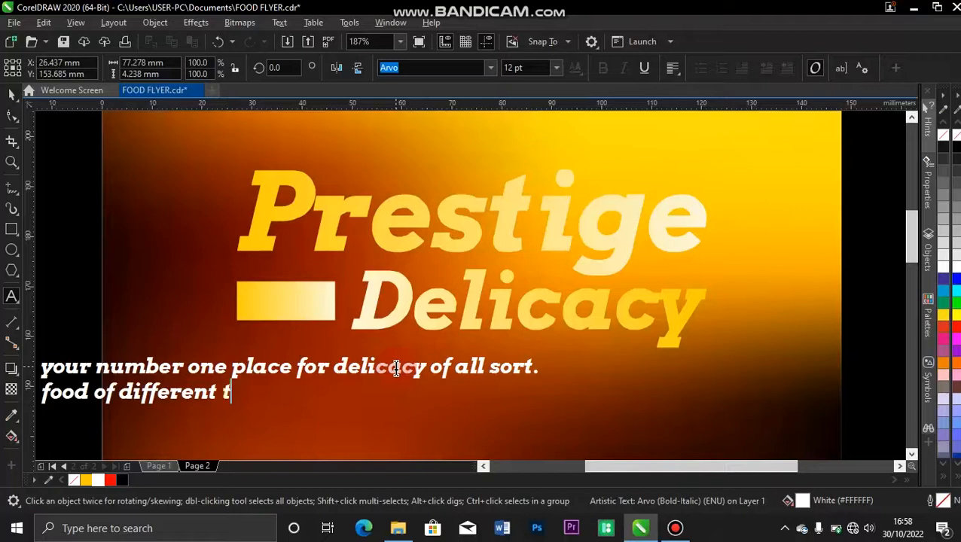
pyautogui.write('ribes')
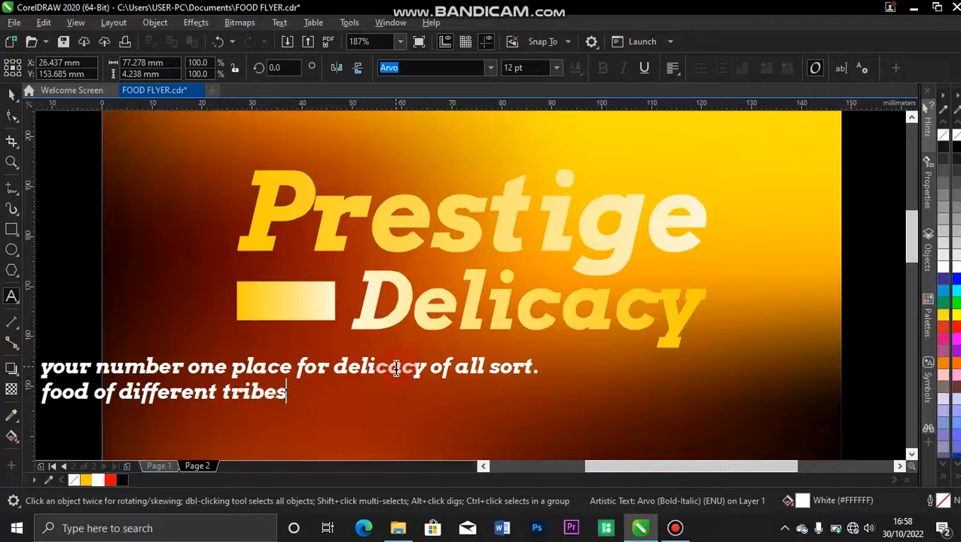
pyautogui.write(' you')
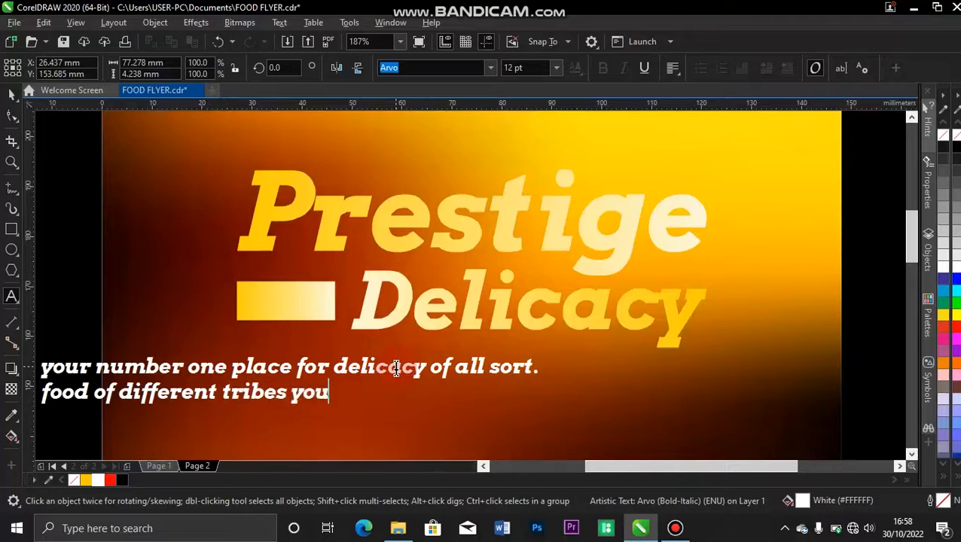
pyautogui.write(' would')
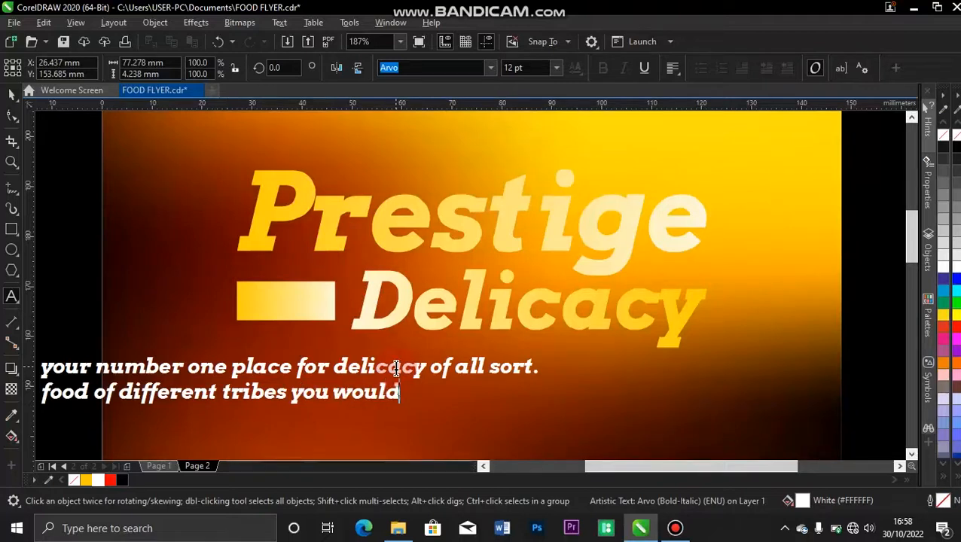
pyautogui.write(' lo')
# Change both tagline lines to sentence case and move the text directly beneath the "Prestige Delicacy" heading.
pyautogui.hotkey('ctrl', 'a')
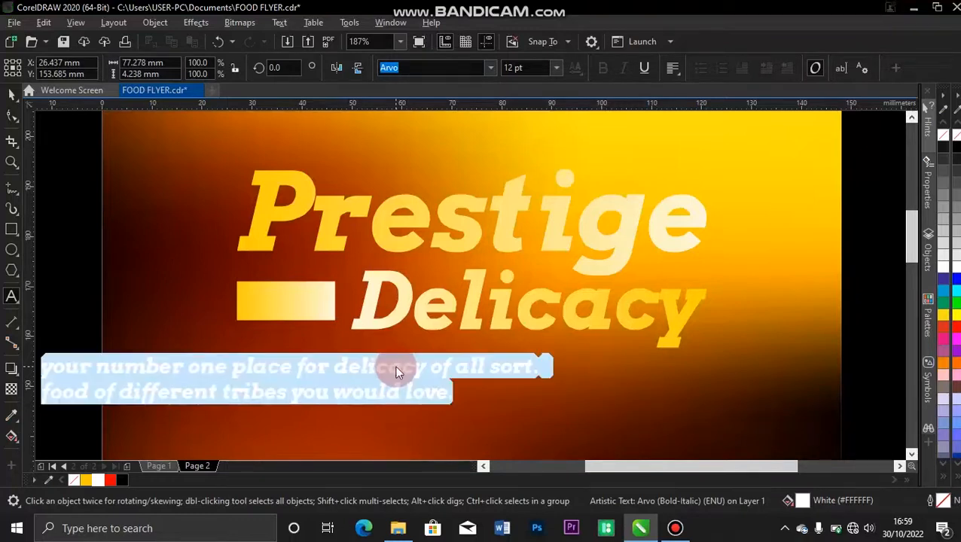
pyautogui.hotkey('shift', 'F3')
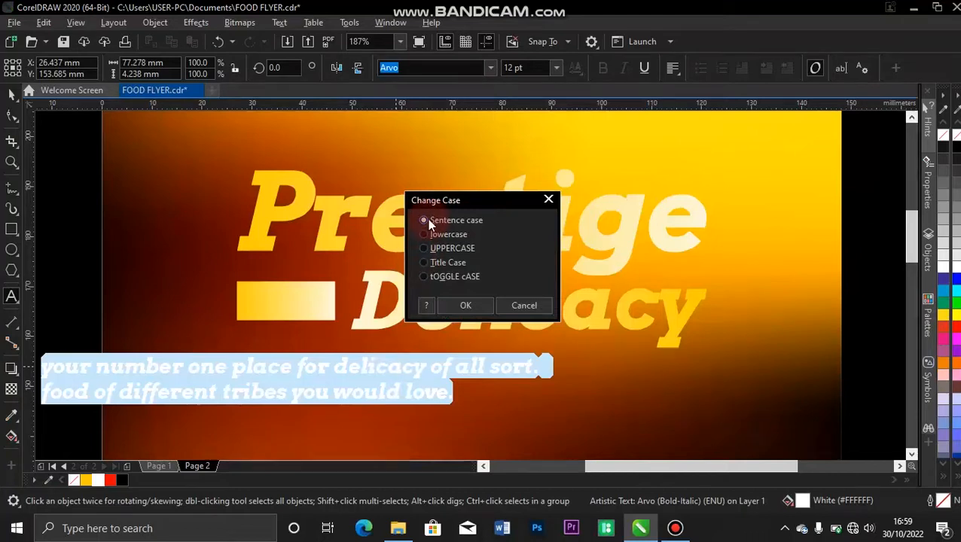
pyautogui.click(463, 306)
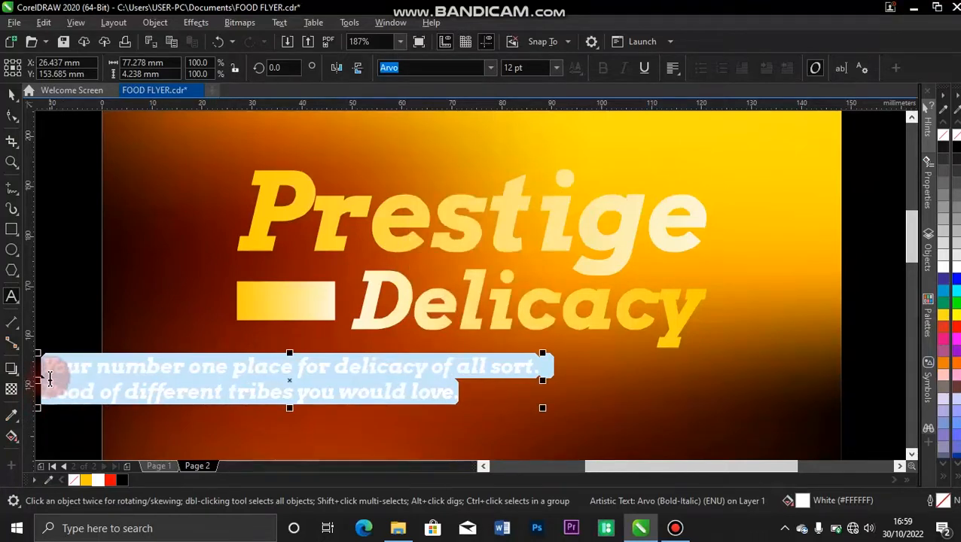
pyautogui.click(13, 95)
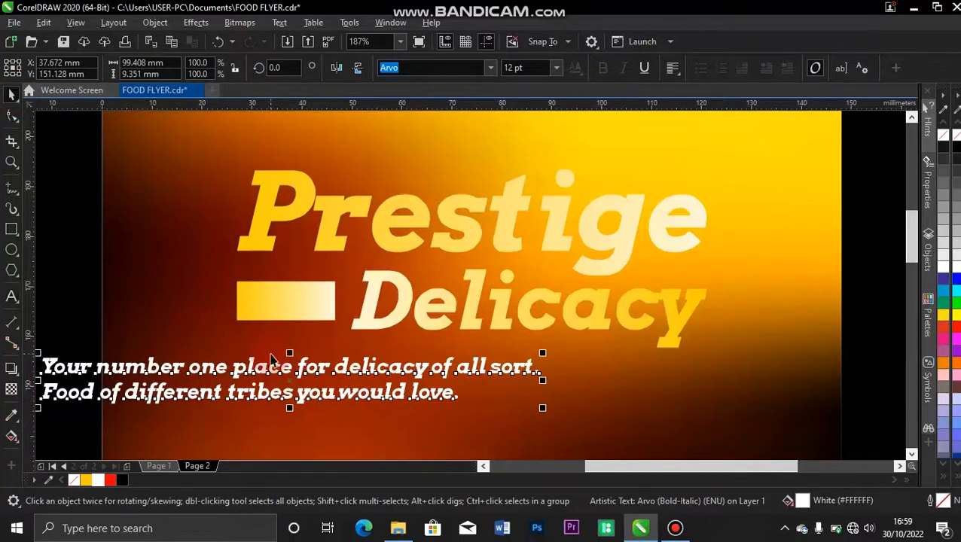
pyautogui.moveTo(289, 380); pyautogui.dragTo(479, 375)
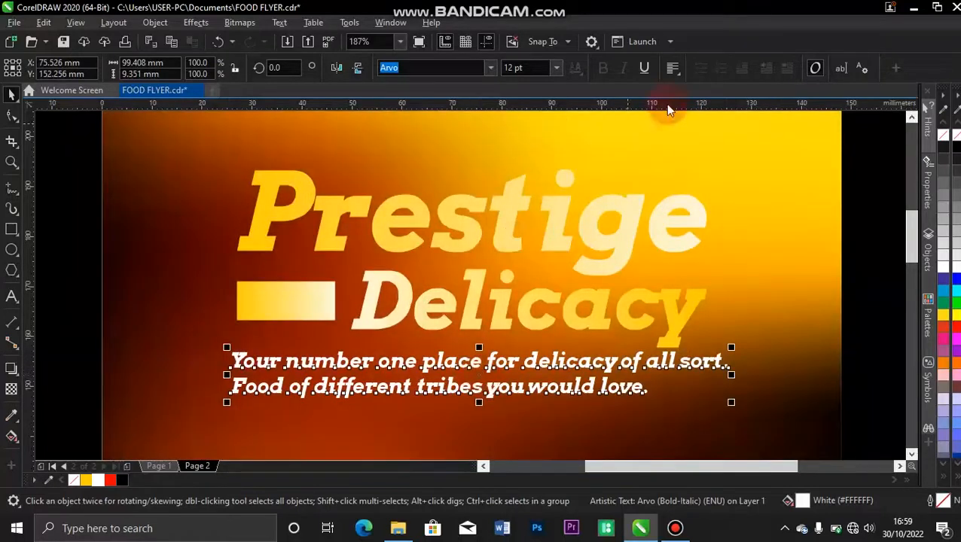
# Set the tagline in italic Calibri and enlarge it to about 14 pt, roughly 91 mm wide.
pyautogui.click(491, 69)
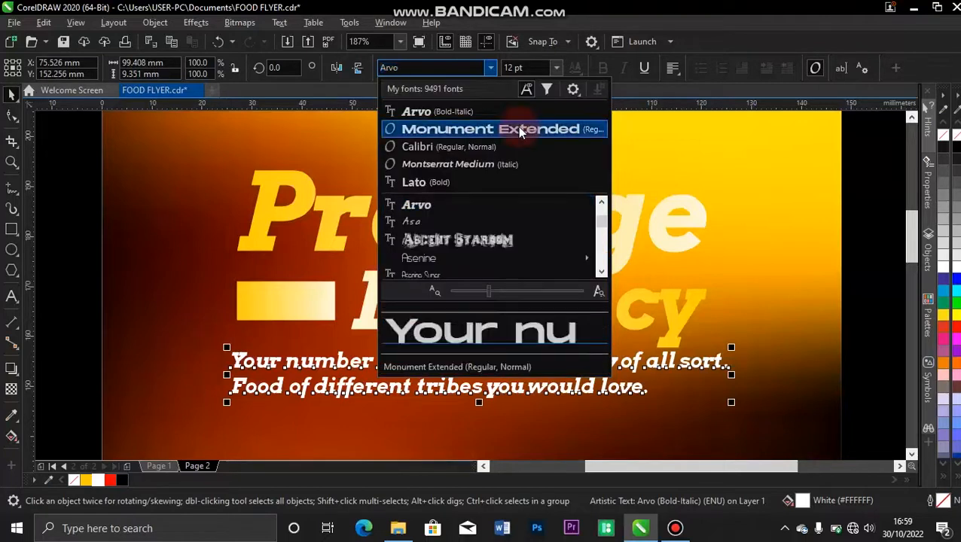
pyautogui.click(473, 147)
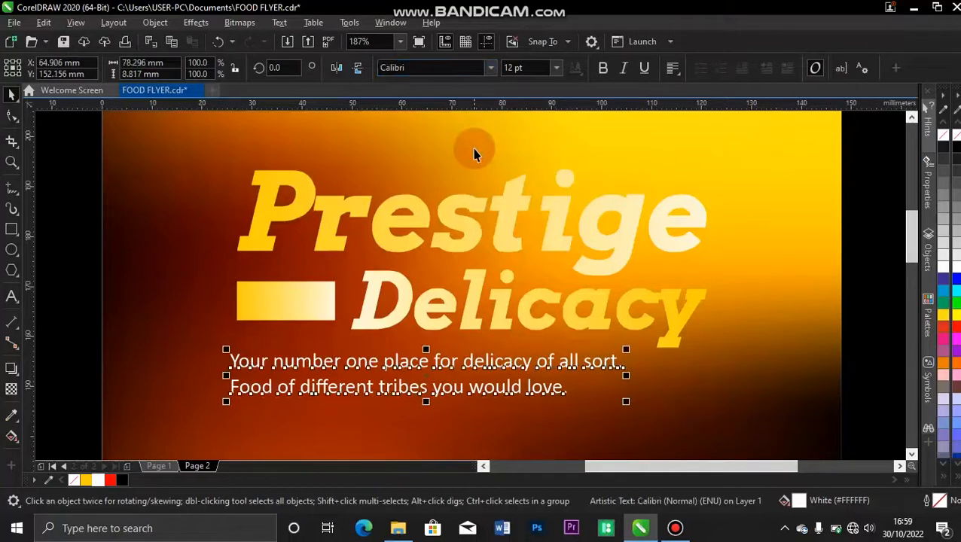
pyautogui.click(624, 68)
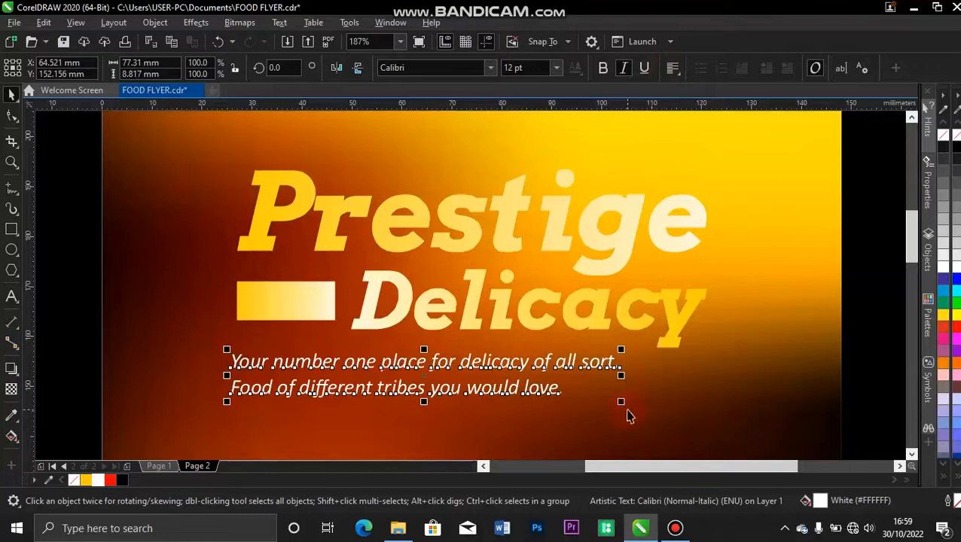
pyautogui.moveTo(622, 405); pyautogui.dragTo(692, 418)
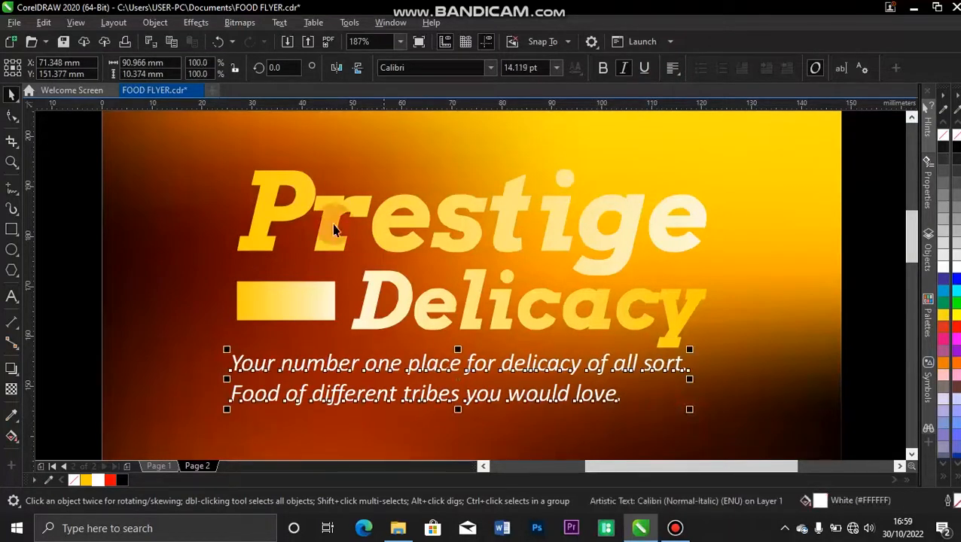
# Align the tagline's left edge with that of "Prestige" and check it on the full page.
pyautogui.keyDown('shift'); pyautogui.click(257, 236); pyautogui.keyUp('shift')
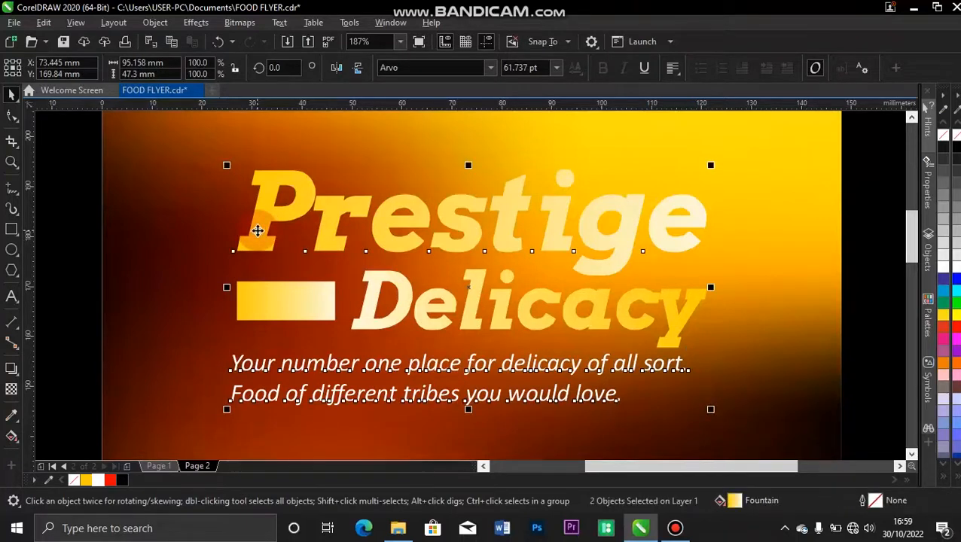
pyautogui.press('l')
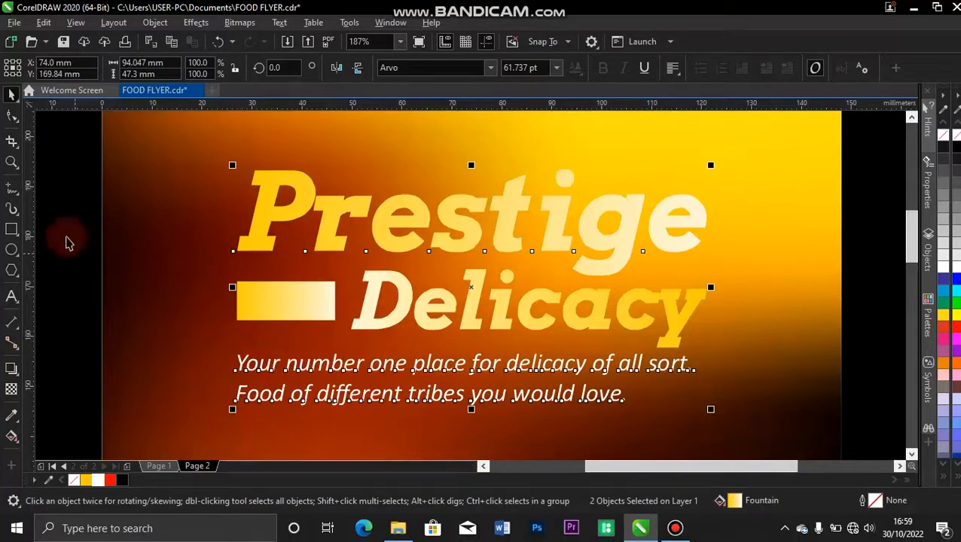
pyautogui.click(281, 314)
pyautogui.hotkey('shift', 'F4')
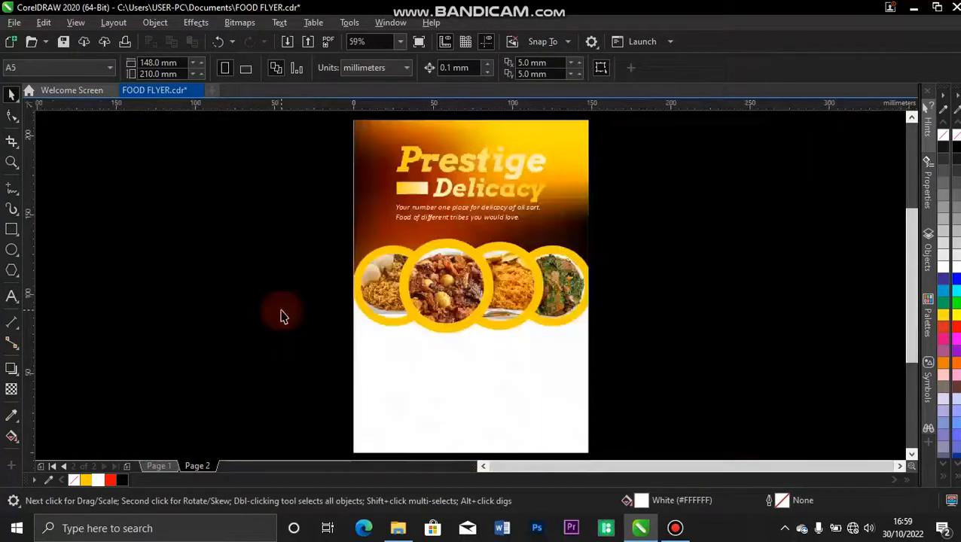
pyautogui.click(481, 220)
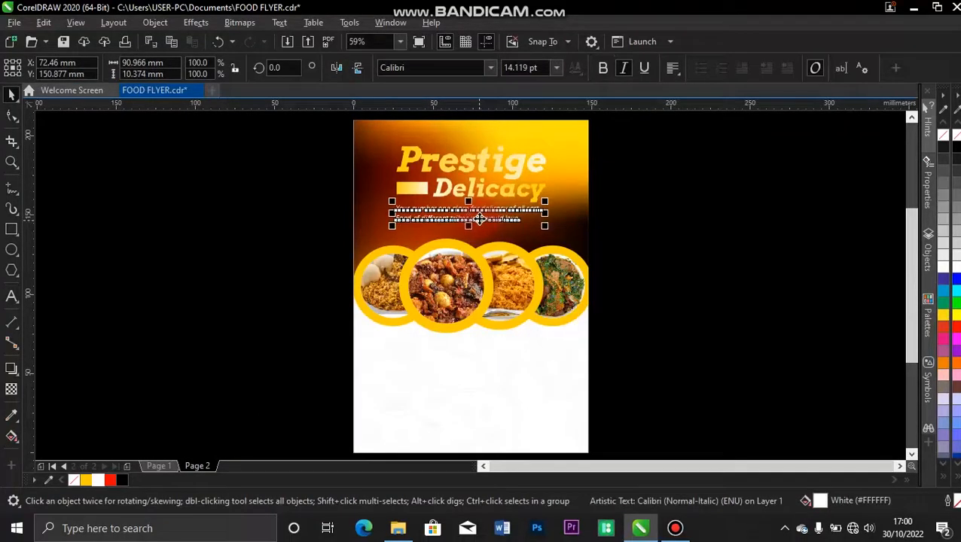
pyautogui.click(200, 173)
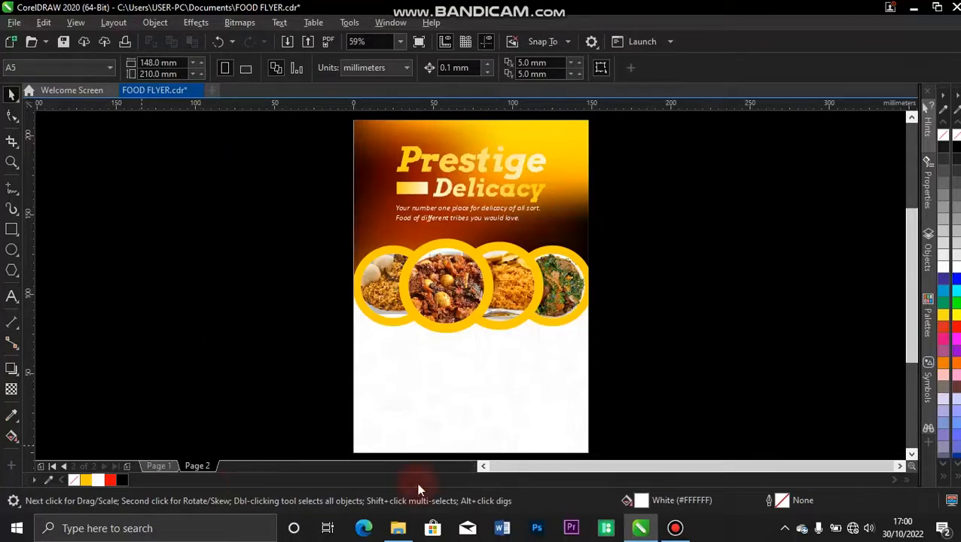
pyautogui.click(391, 527)
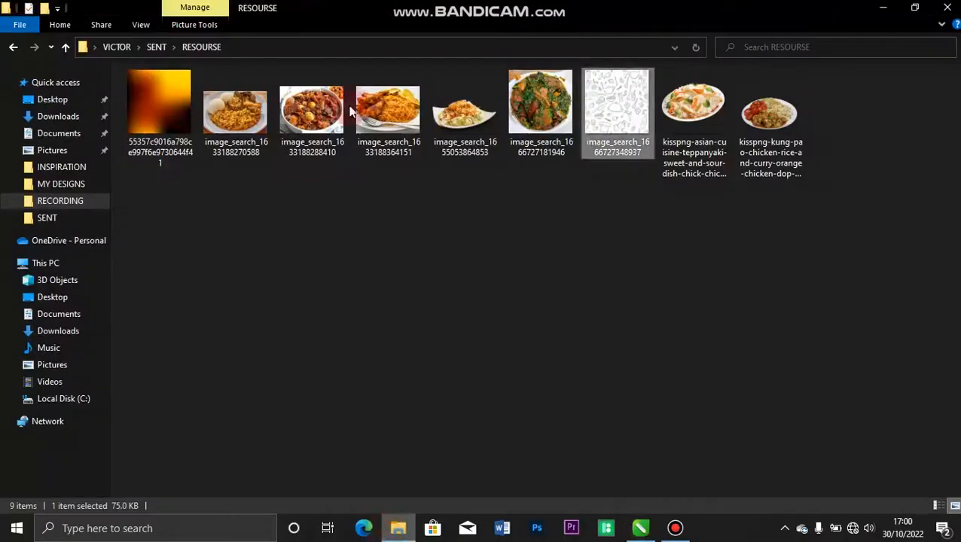
pyautogui.click(455, 124)
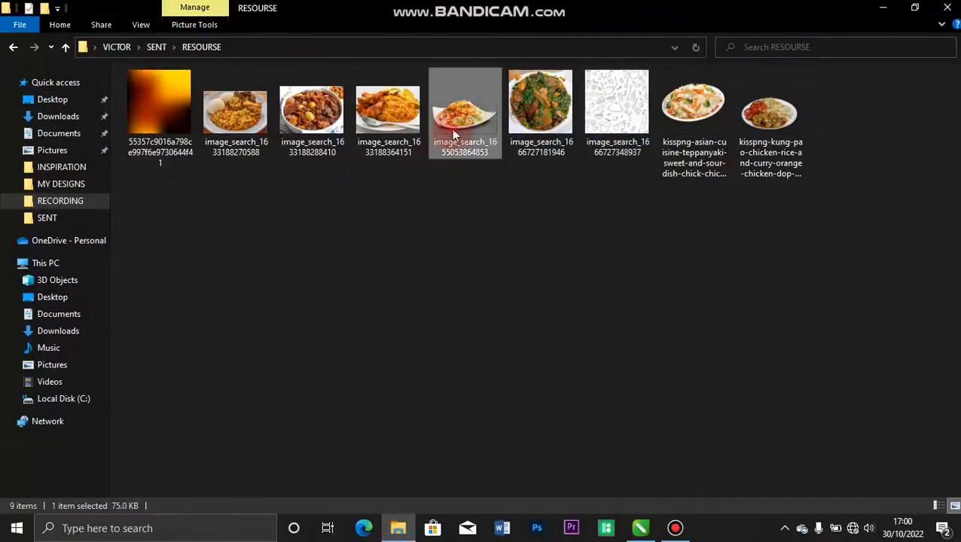
pyautogui.keyDown('ctrl'); pyautogui.click(704, 111); pyautogui.keyUp('ctrl')
pyautogui.keyDown('ctrl'); pyautogui.click(745, 111); pyautogui.keyUp('ctrl')
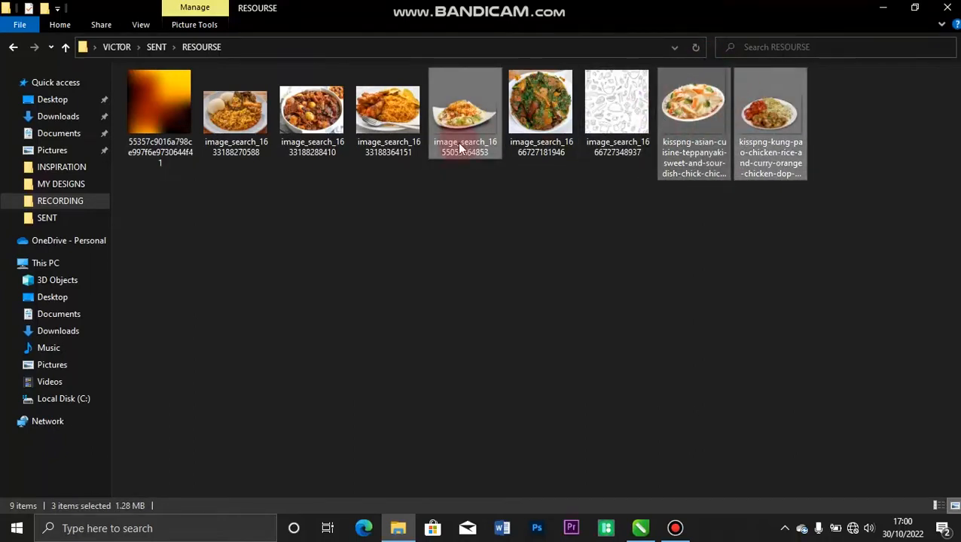
pyautogui.moveTo(459, 147); pyautogui.dragTo(334, 378)
pyautogui.moveTo(664, 176); pyautogui.dragTo(332, 382)
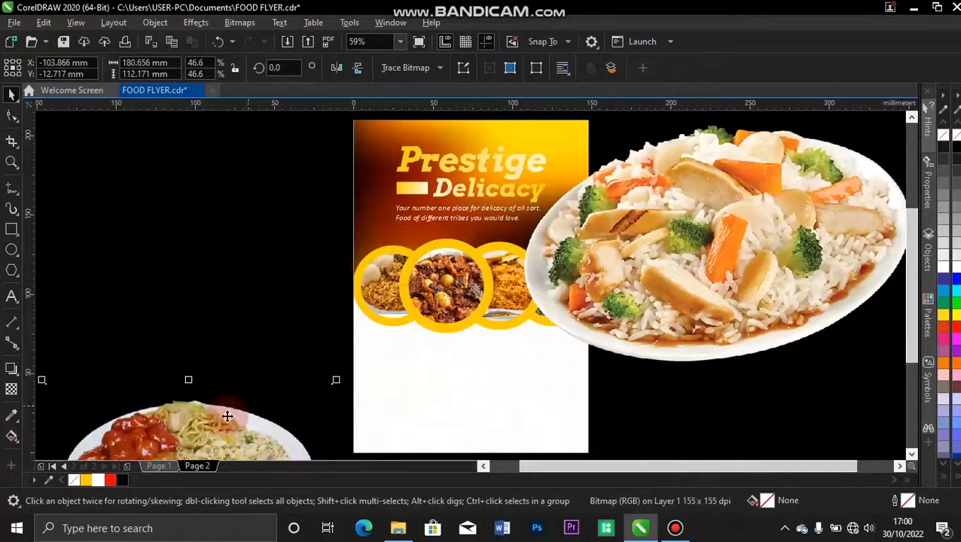
# Move the kung pao plate up beside the page's left edge, and shrink the teppanyaki image to about 91 mm wide on the page's right side.
pyautogui.moveTo(226, 418); pyautogui.dragTo(245, 288)
pyautogui.click(717, 228)
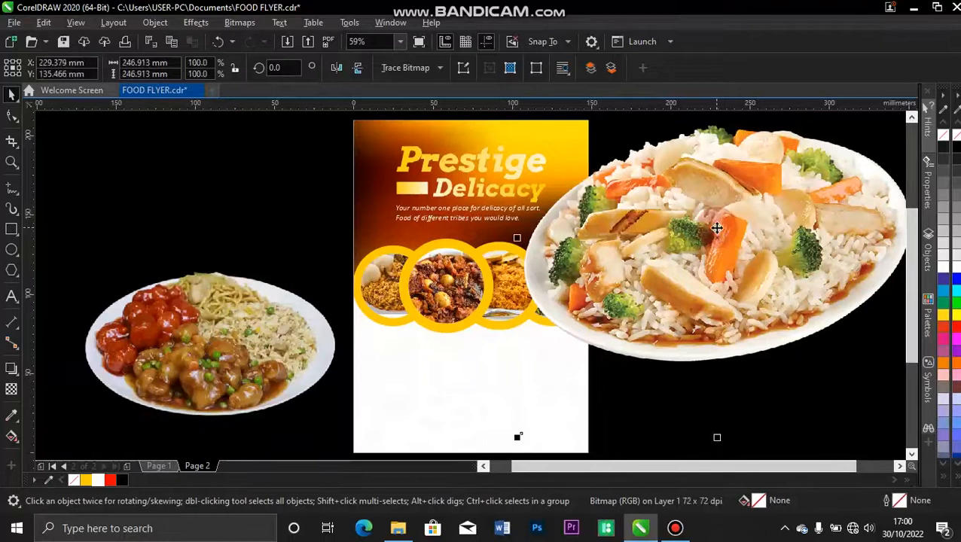
pyautogui.moveTo(740, 194); pyautogui.dragTo(671, 261)
pyautogui.moveTo(717, 224); pyautogui.dragTo(660, 277)
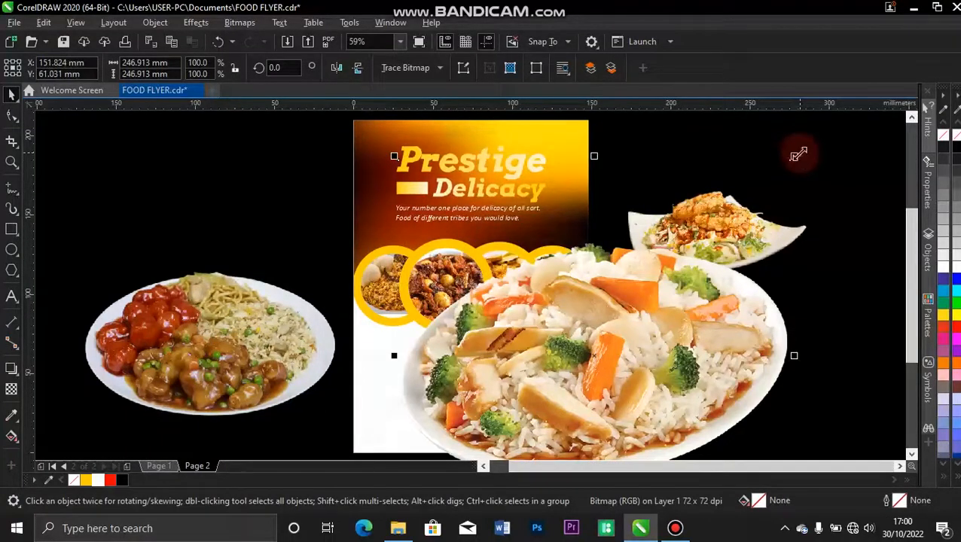
pyautogui.moveTo(794, 156); pyautogui.dragTo(642, 269)
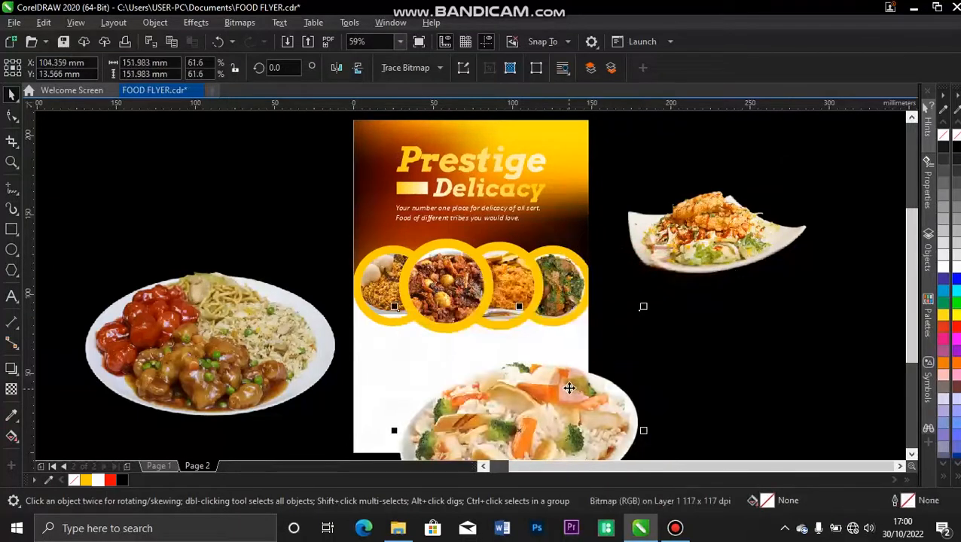
pyautogui.moveTo(585, 407); pyautogui.dragTo(774, 312)
pyautogui.moveTo(833, 210); pyautogui.dragTo(735, 305)
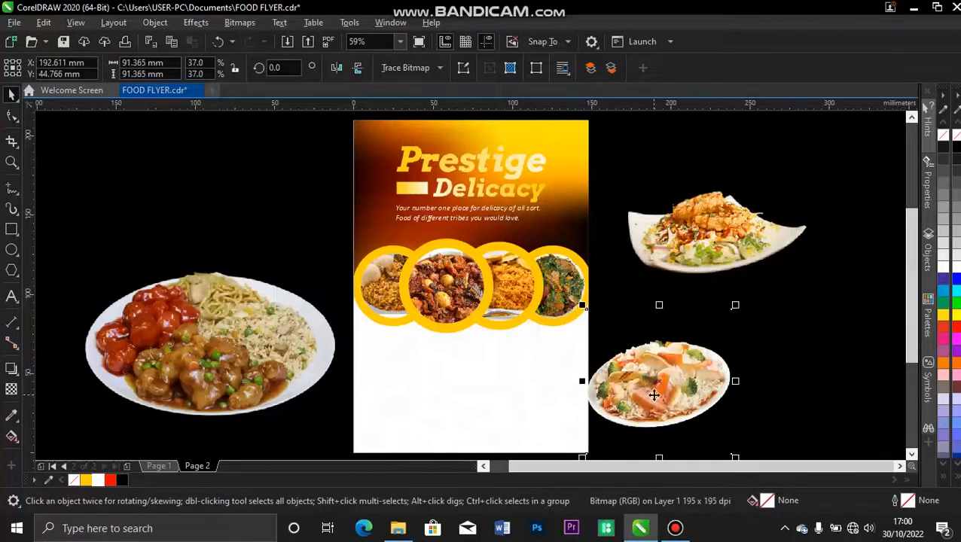
pyautogui.moveTo(670, 365); pyautogui.dragTo(713, 341)
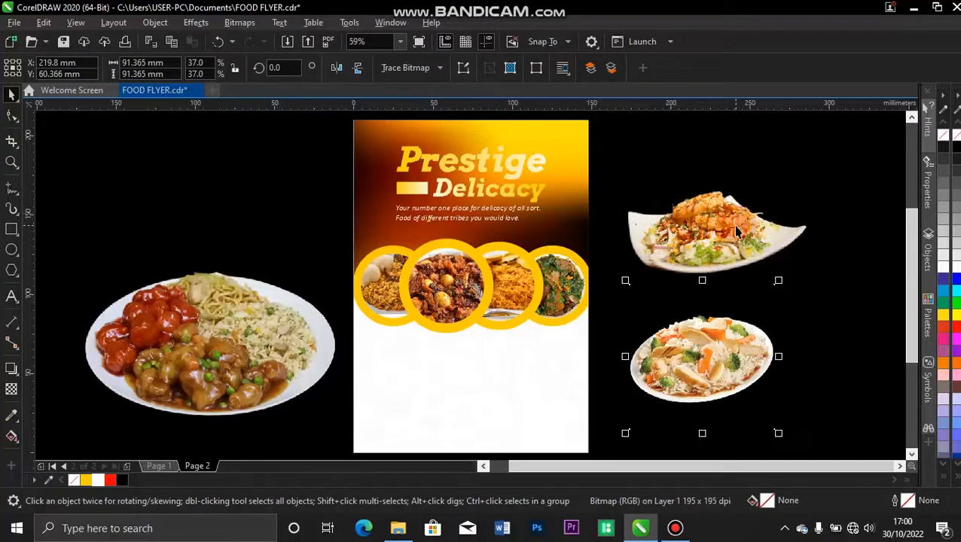
# Shrink the square-plate food image to about 63 × 33 mm and place it across the flyer's left edge beside "Prestige".
pyautogui.moveTo(718, 224); pyautogui.dragTo(524, 185)
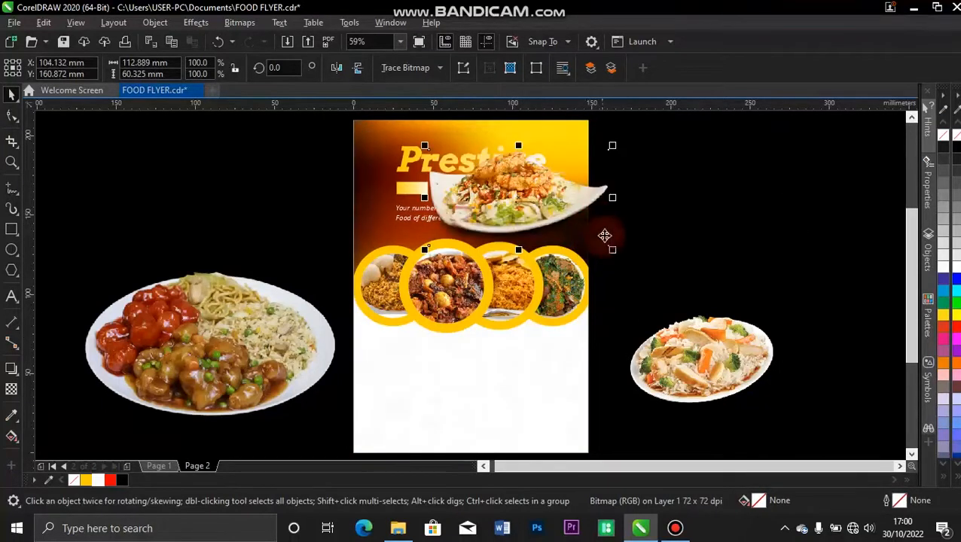
pyautogui.moveTo(612, 250); pyautogui.dragTo(520, 202)
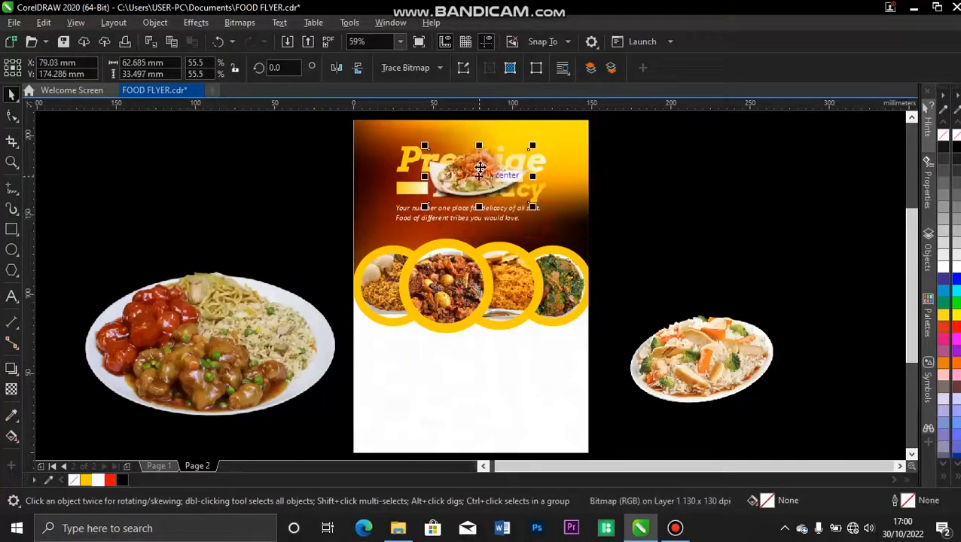
pyautogui.moveTo(488, 170); pyautogui.dragTo(368, 164)
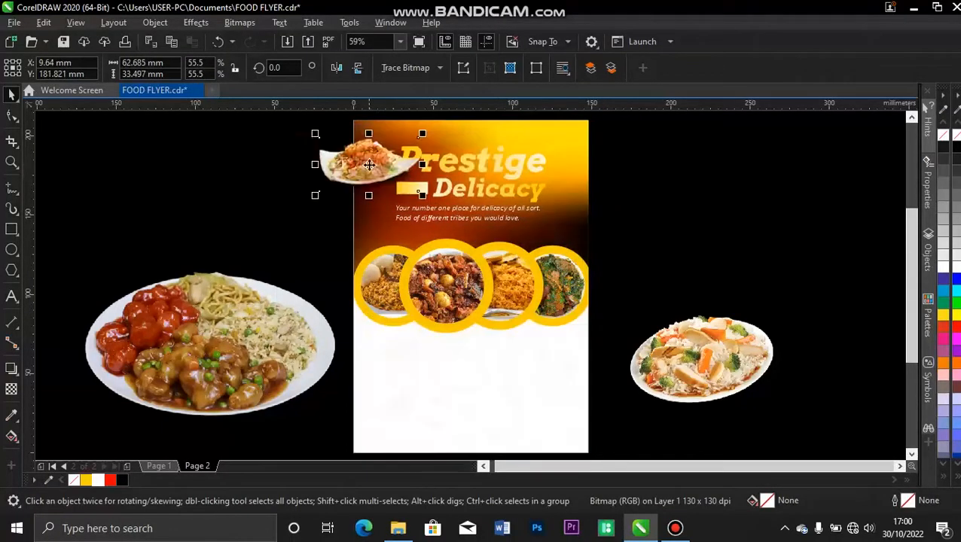
# Apply a Motion Blur with distance 42 and direction 0 to the square-plate food image beside "Prestige".
pyautogui.click(195, 23)
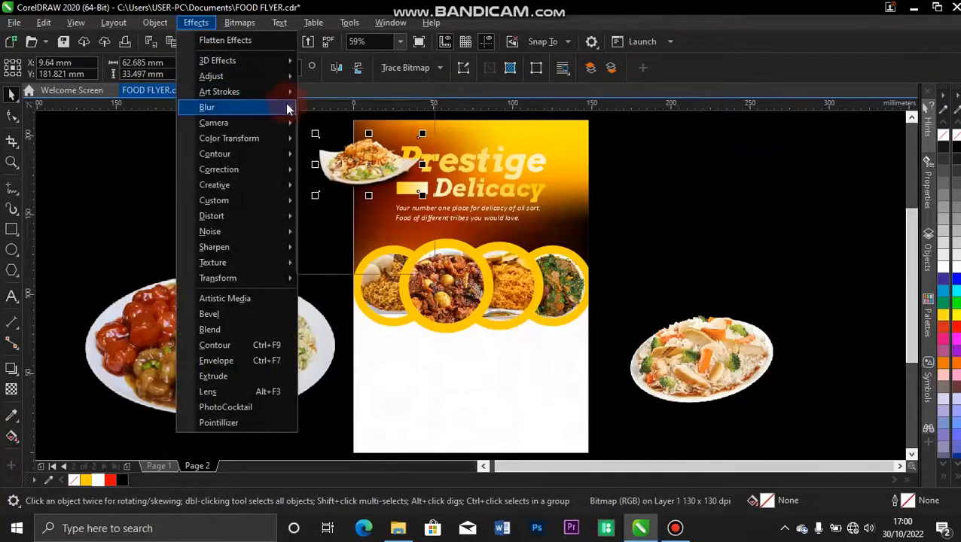
pyautogui.moveTo(285, 103)
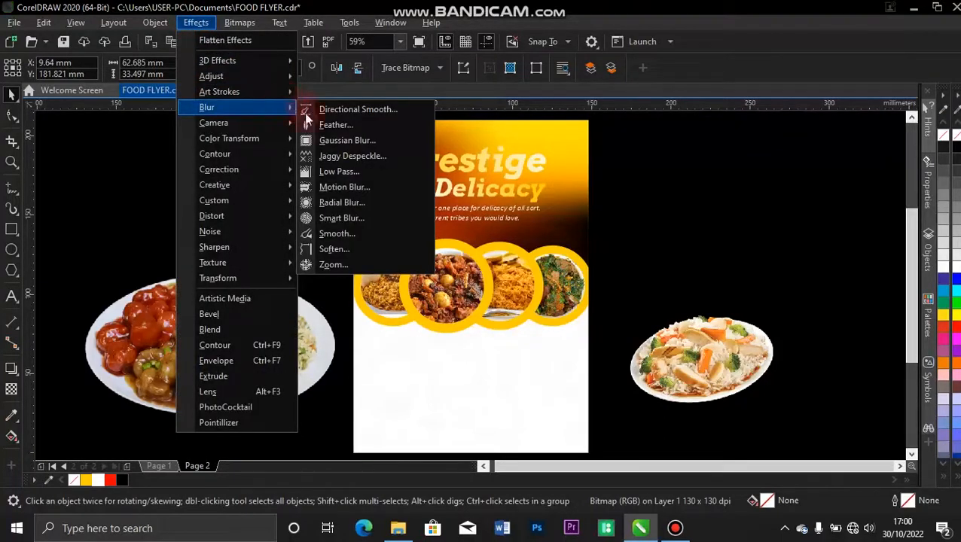
pyautogui.click(353, 187)
pyautogui.moveTo(444, 165); pyautogui.dragTo(465, 238)
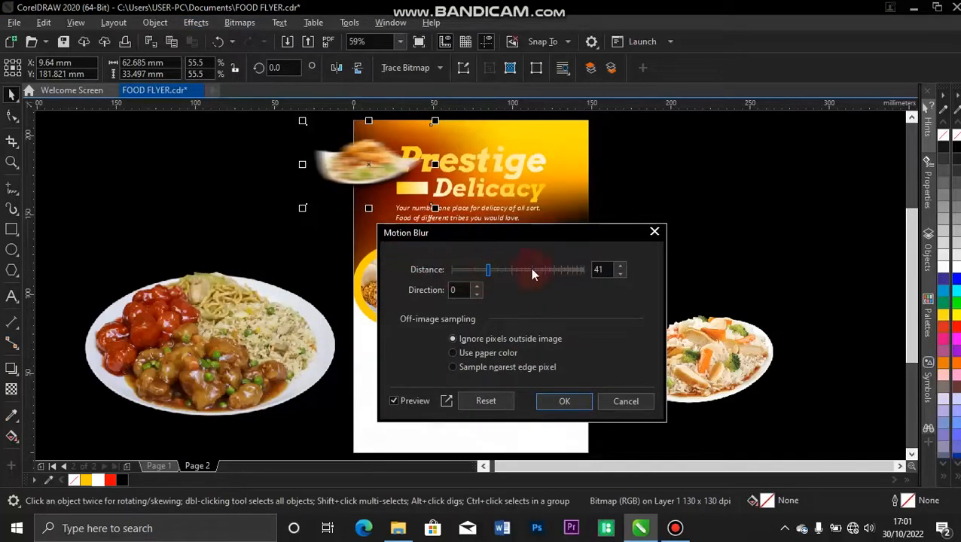
pyautogui.moveTo(511, 271); pyautogui.dragTo(489, 273)
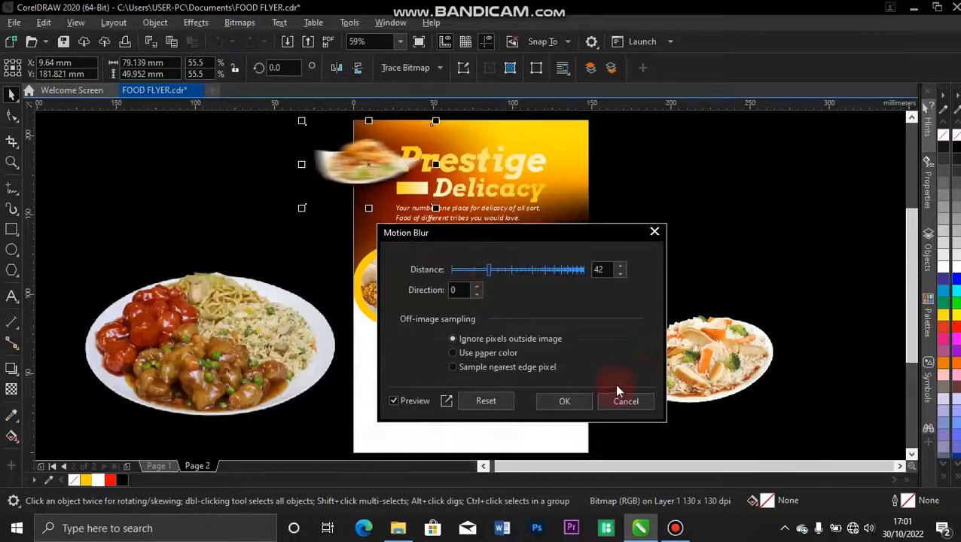
pyautogui.click(574, 407)
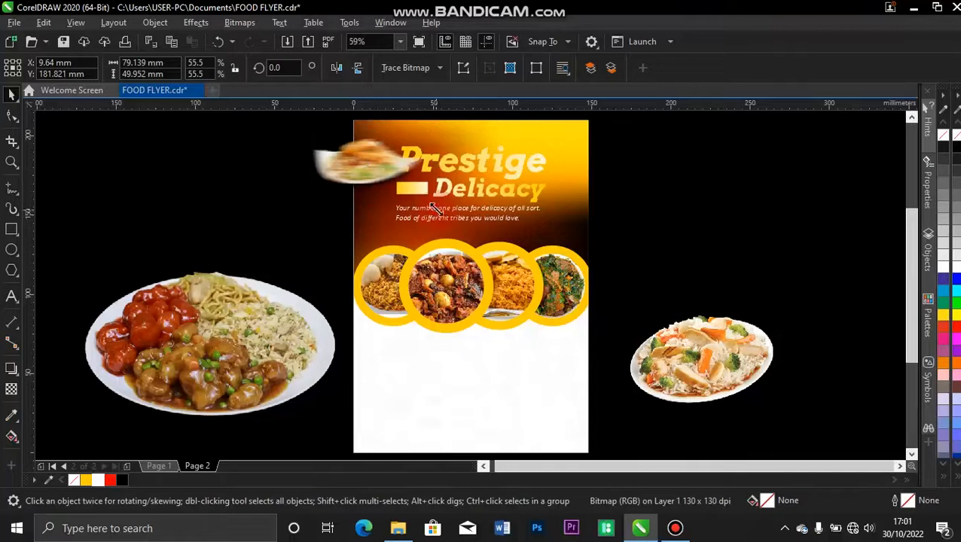
# PowerClip the blurred square plate inside the flyer background and shrink it to about 57 × 36 mm at the upper left edge.
pyautogui.rightClick(369, 159)
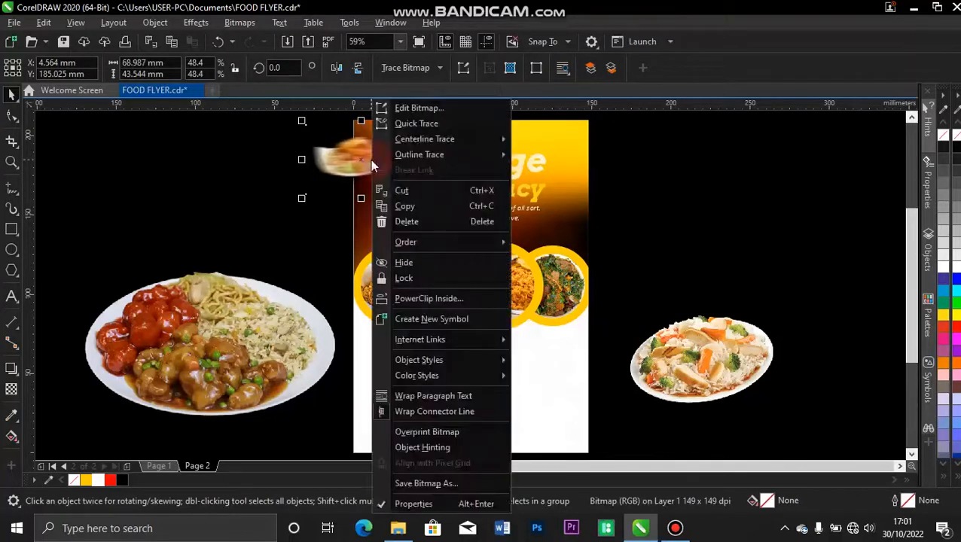
pyautogui.click(419, 298)
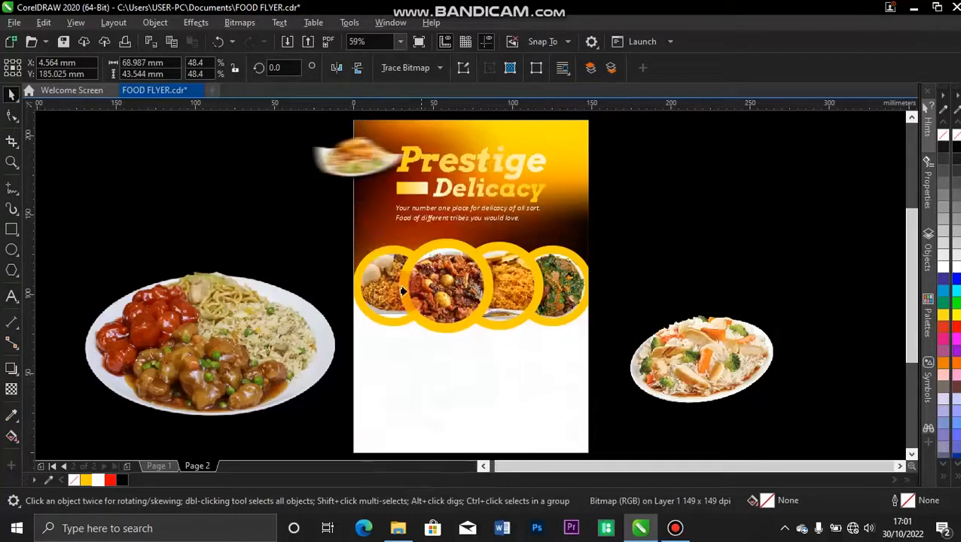
pyautogui.click(355, 229)
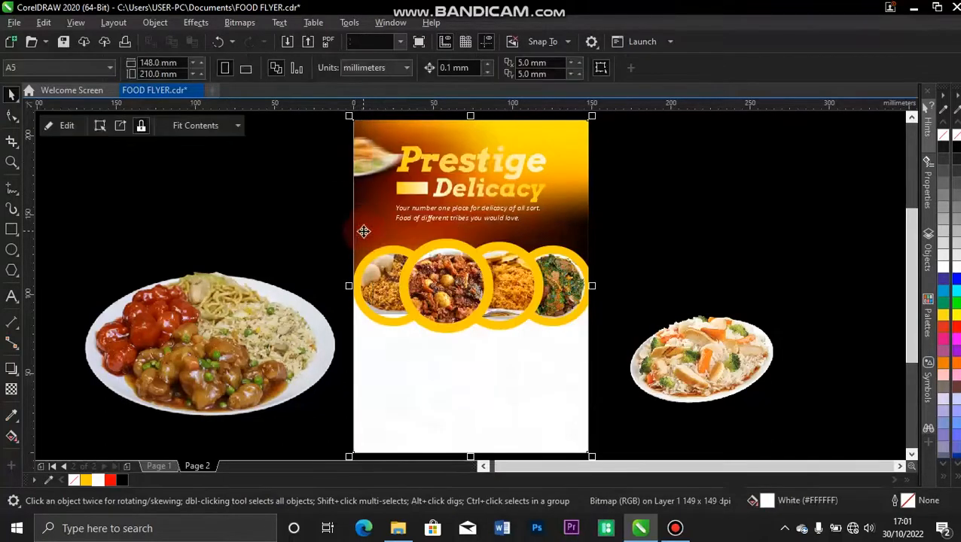
pyautogui.click(375, 159)
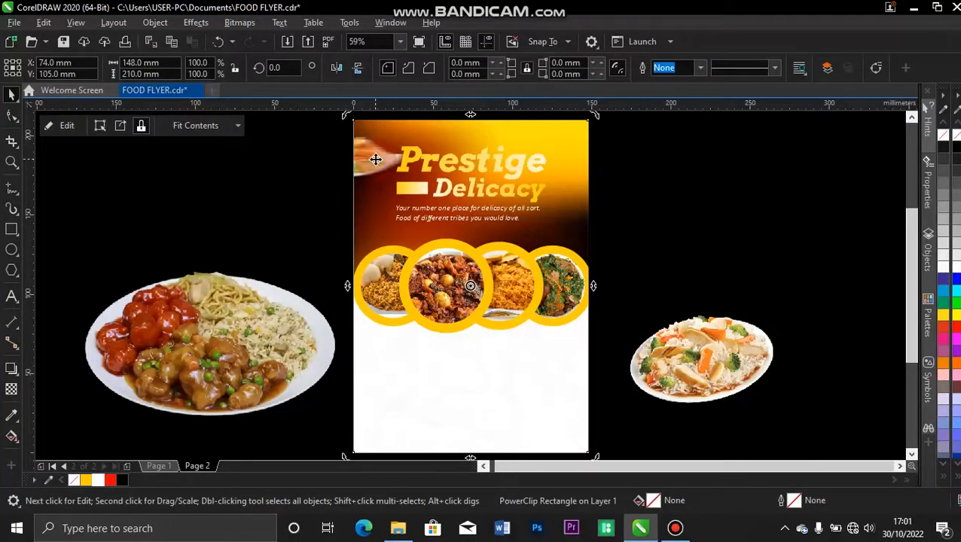
pyautogui.click(375, 159)
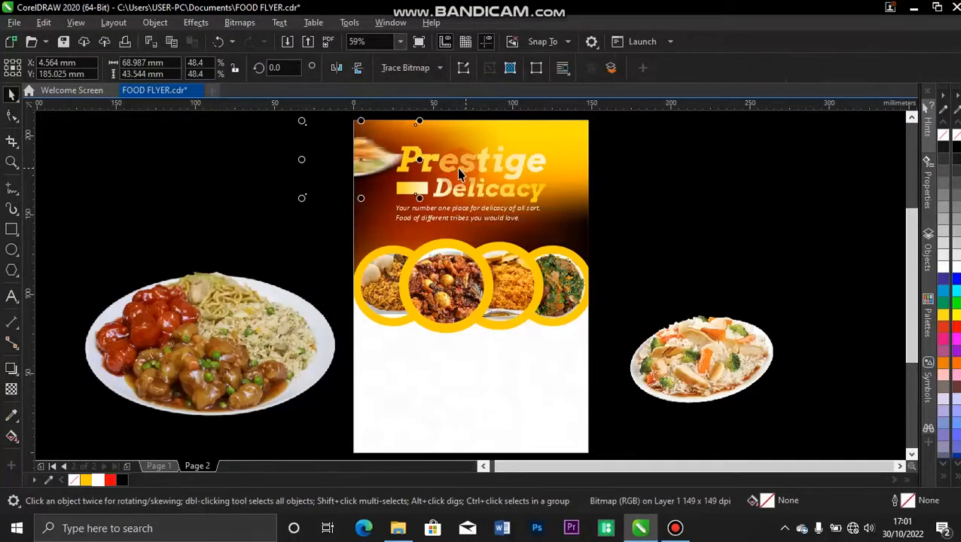
pyautogui.moveTo(419, 197); pyautogui.dragTo(409, 196)
pyautogui.moveTo(351, 154); pyautogui.dragTo(368, 154)
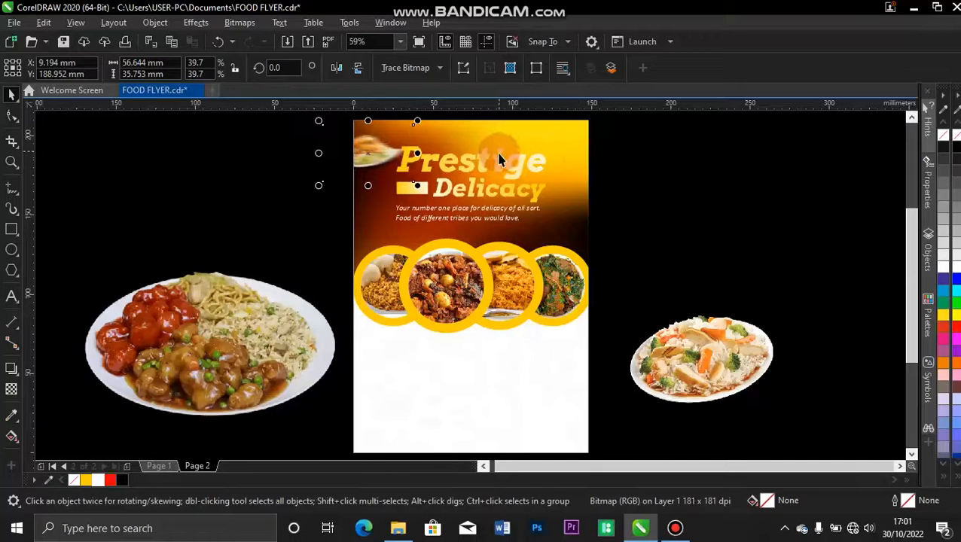
# Move the "Prestige Delicacy" heading, gradient bar and tagline down together, closer to the food circles.
pyautogui.moveTo(615, 141); pyautogui.dragTo(369, 240)
pyautogui.press('Down')
pyautogui.press('Down')
pyautogui.press('Down')
pyautogui.press('Down')
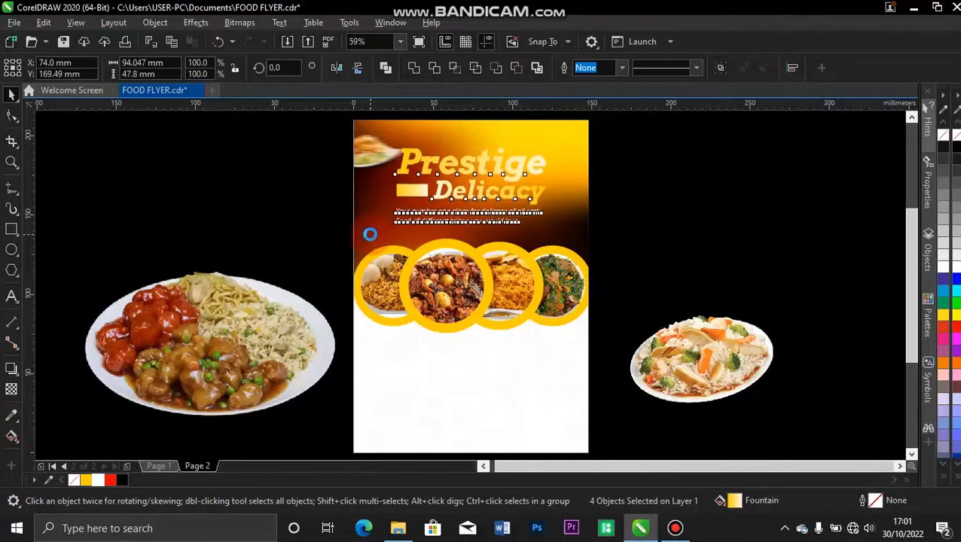
pyautogui.press('Down')
pyautogui.press('Down')
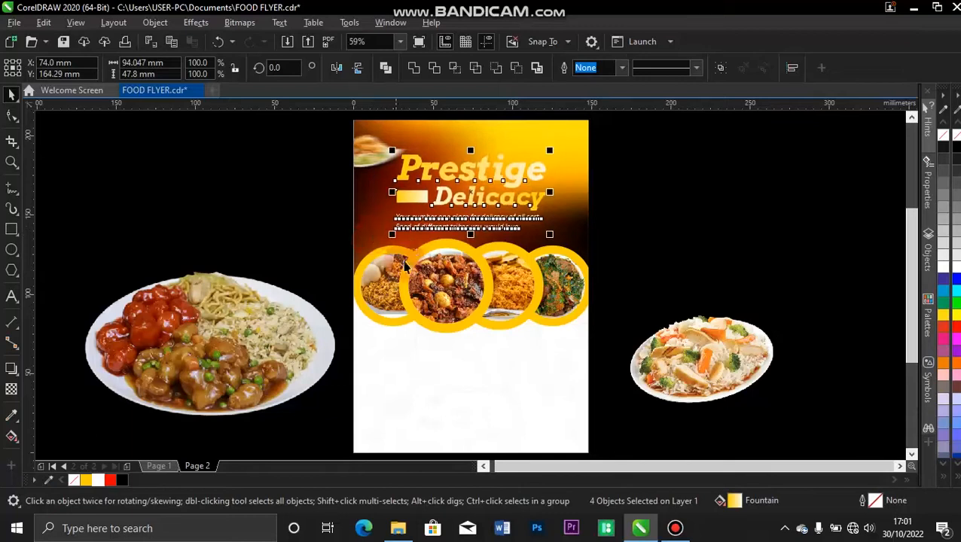
# Move the group of food circles down by about 4 mm.
pyautogui.keyDown('ctrl'); pyautogui.click(449, 304); pyautogui.keyUp('ctrl')
pyautogui.press('Down')
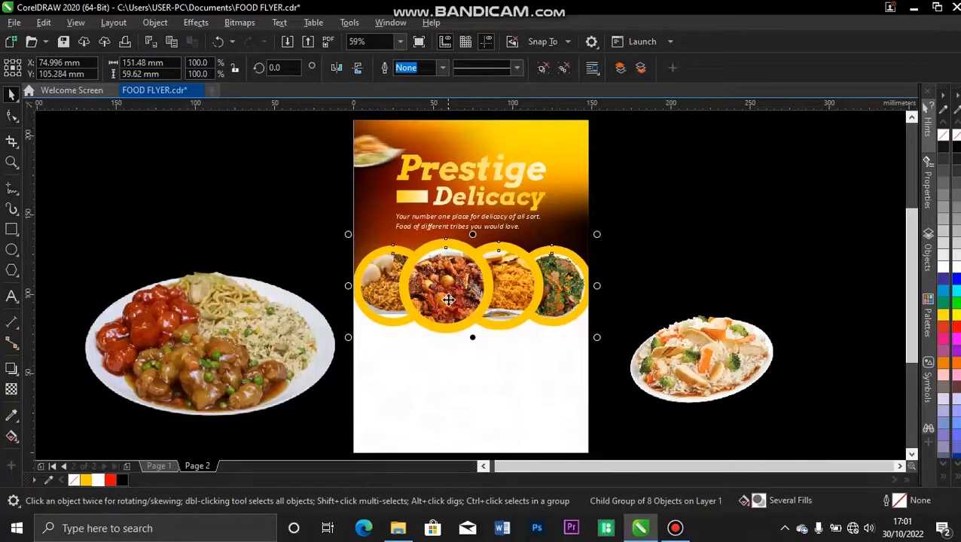
pyautogui.press('Down')
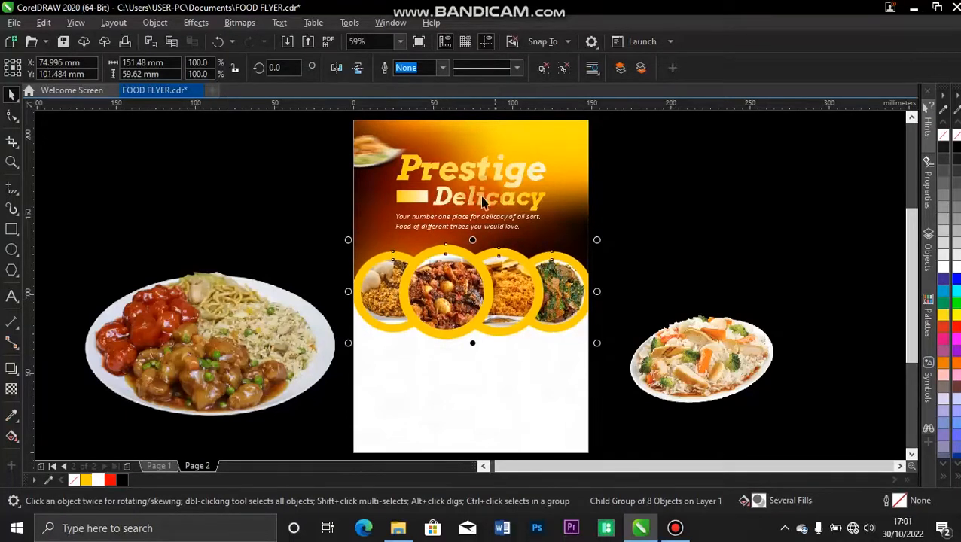
# Nudge the heading, gradient bar and tagline down by about another 2 mm.
pyautogui.moveTo(645, 137); pyautogui.dragTo(363, 265)
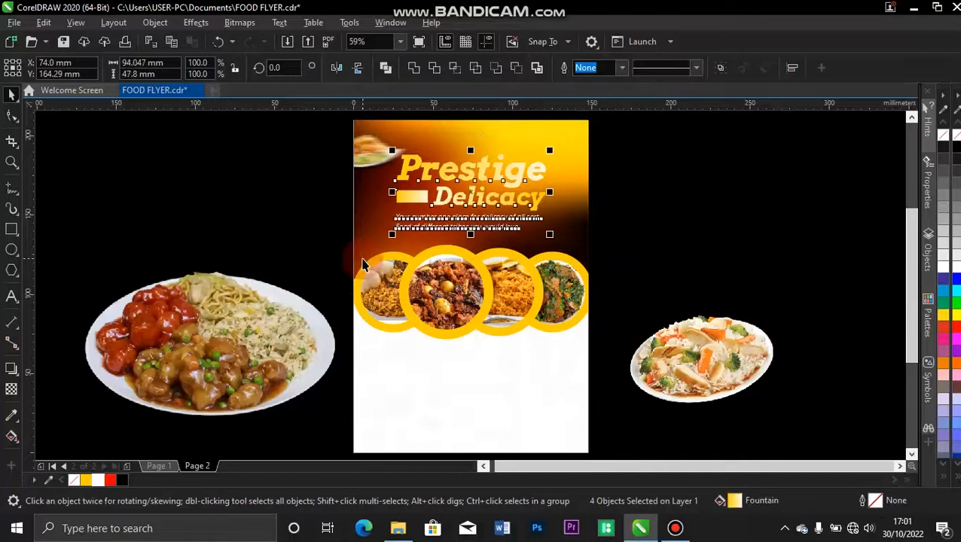
pyautogui.press('Down')
pyautogui.press('Down')
pyautogui.press('Down')
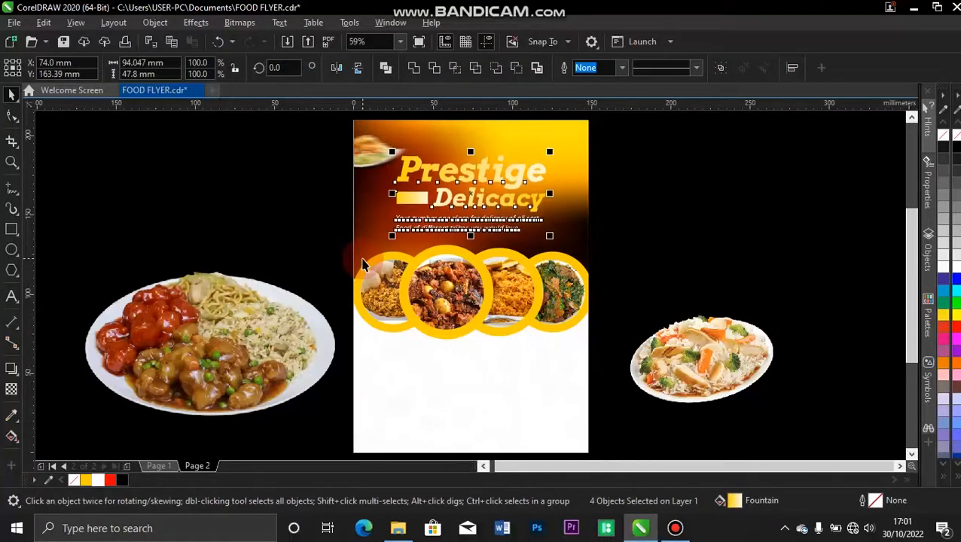
pyautogui.press('Down')
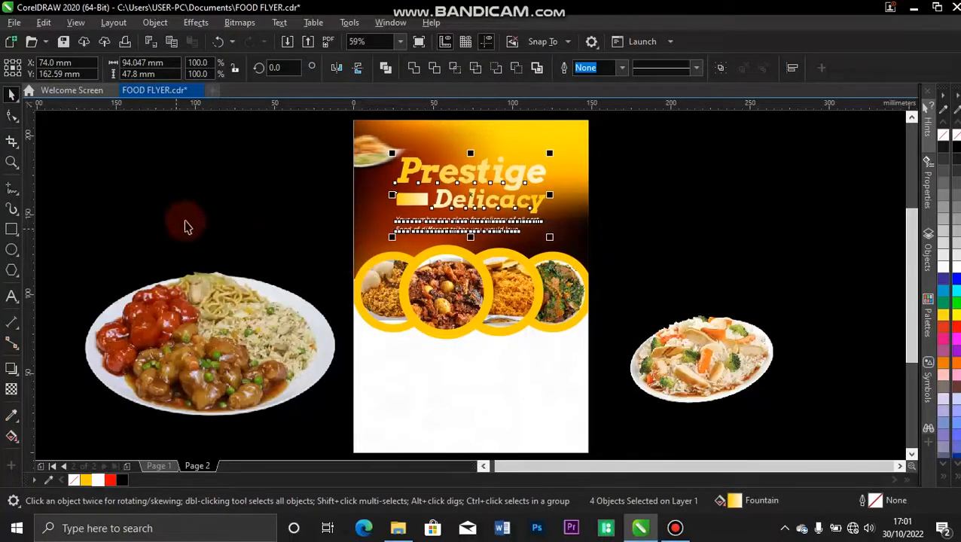
pyautogui.click(208, 208)
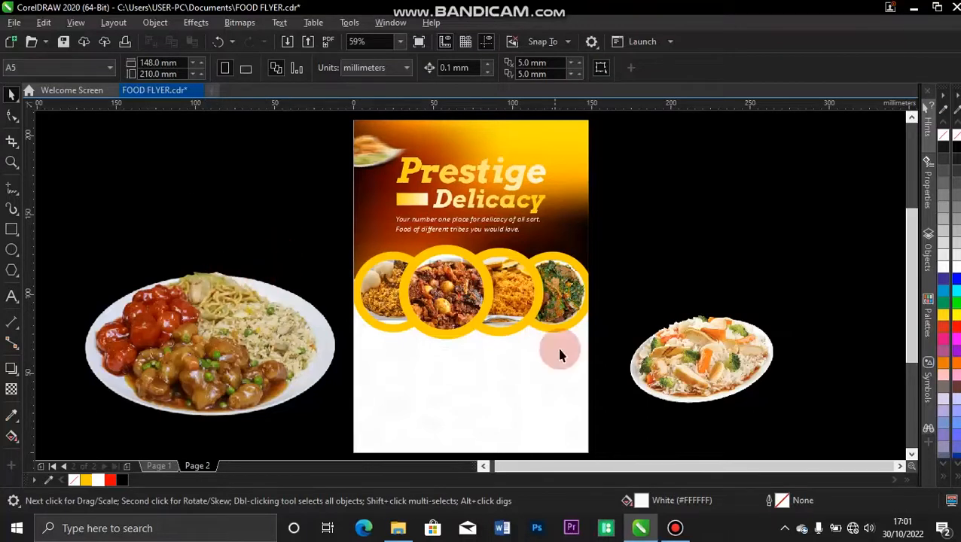
# Apply a Motion Blur with distance 42 and direction 0 to the large kung pao plate.
pyautogui.rightClick(216, 324)
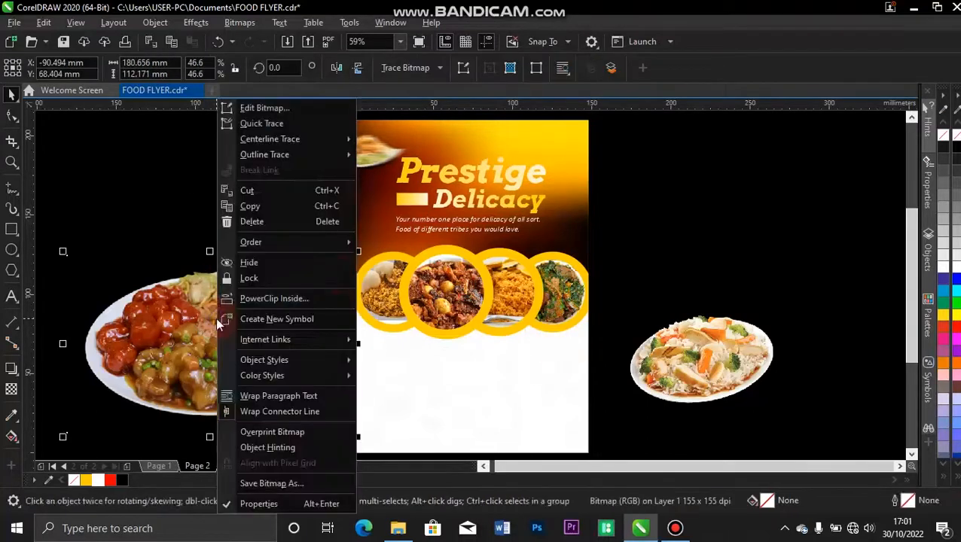
pyautogui.click(194, 179)
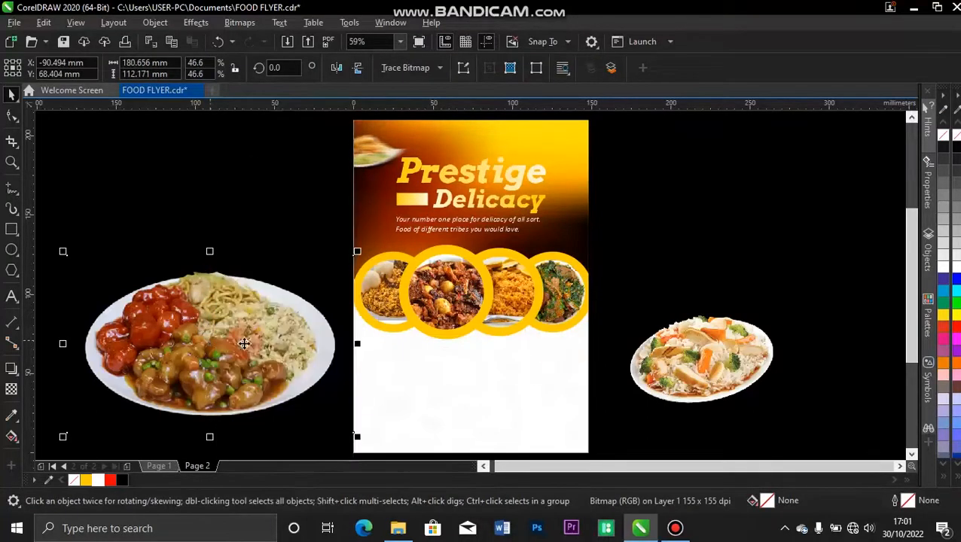
pyautogui.click(197, 22)
pyautogui.moveTo(279, 107)
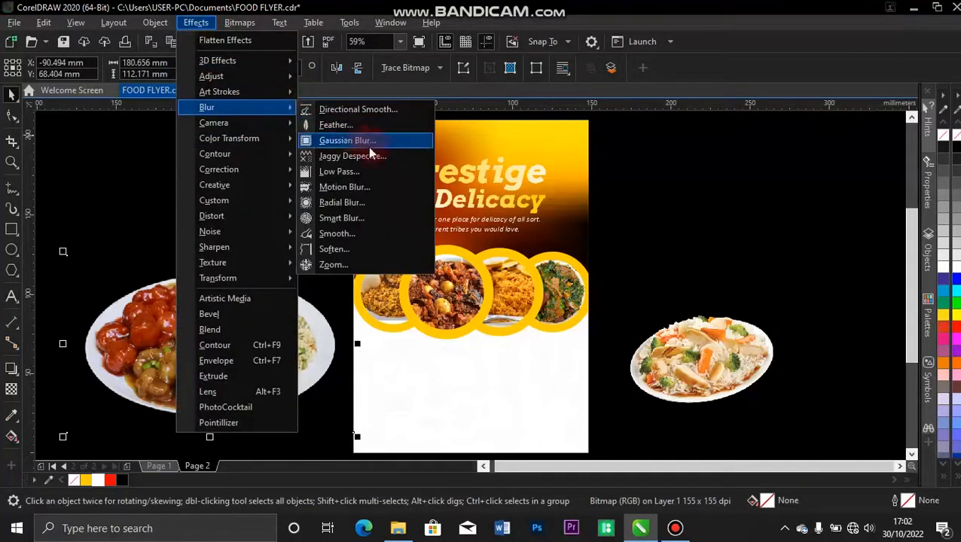
pyautogui.click(351, 187)
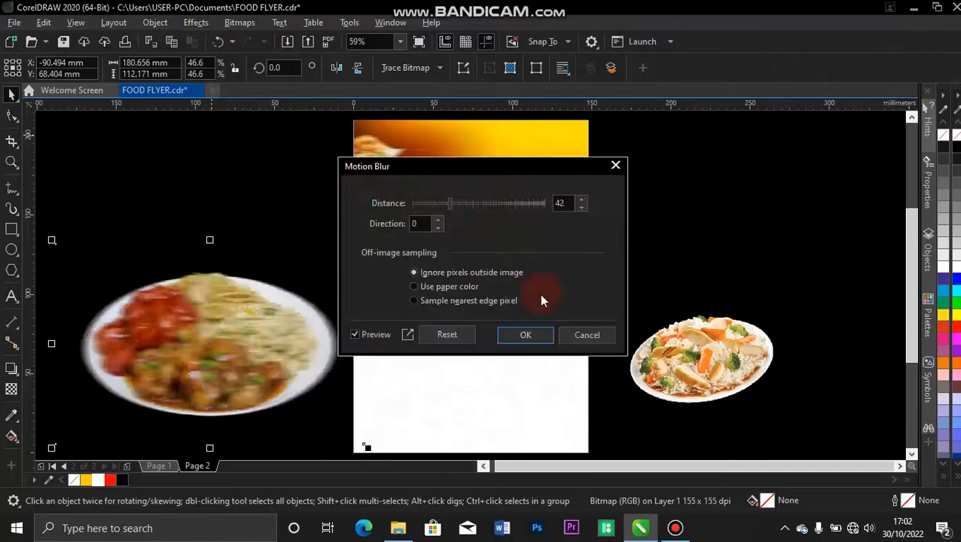
pyautogui.click(527, 336)
# Shrink the blurred kung pao plate to about 72 × 47 mm across the flyer's right edge and PowerClip it inside the background.
pyautogui.moveTo(220, 350); pyautogui.dragTo(593, 315)
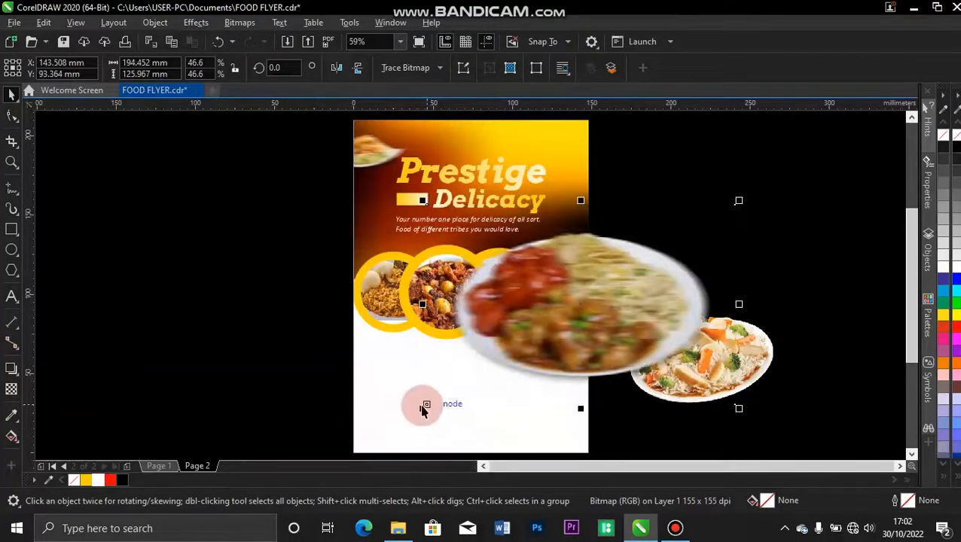
pyautogui.moveTo(423, 406); pyautogui.dragTo(615, 280)
pyautogui.moveTo(663, 237); pyautogui.dragTo(602, 226)
pyautogui.rightClick(602, 227)
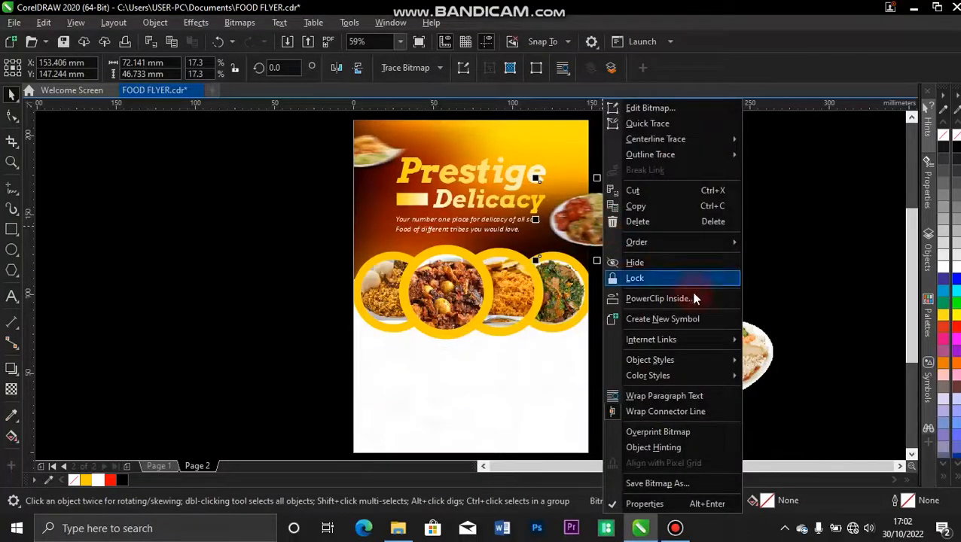
pyautogui.click(666, 299)
pyautogui.click(566, 149)
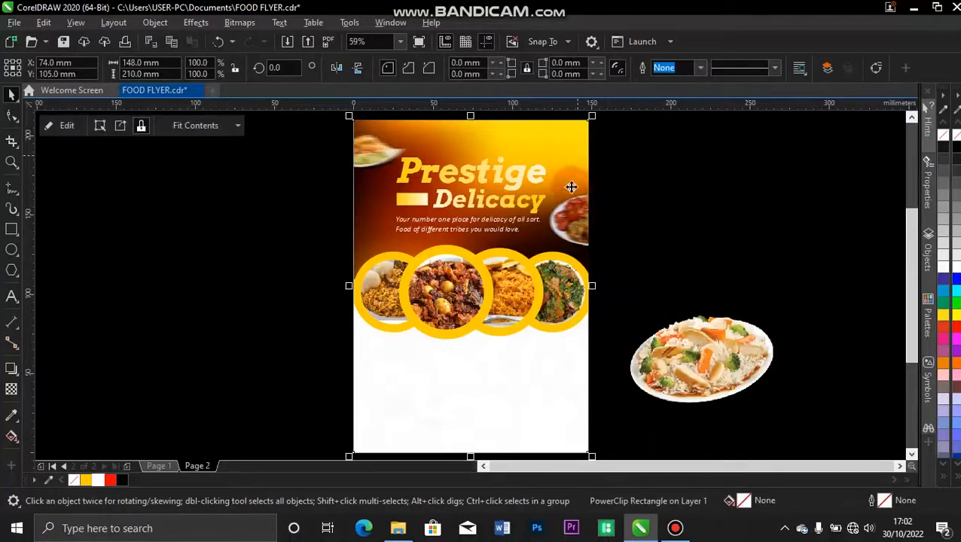
# Shrink the clipped kung pao plate to about 55 × 36 mm and reposition it on the right edge beside the tagline.
pyautogui.keyDown('ctrl'); pyautogui.click(577, 231); pyautogui.keyUp('ctrl')
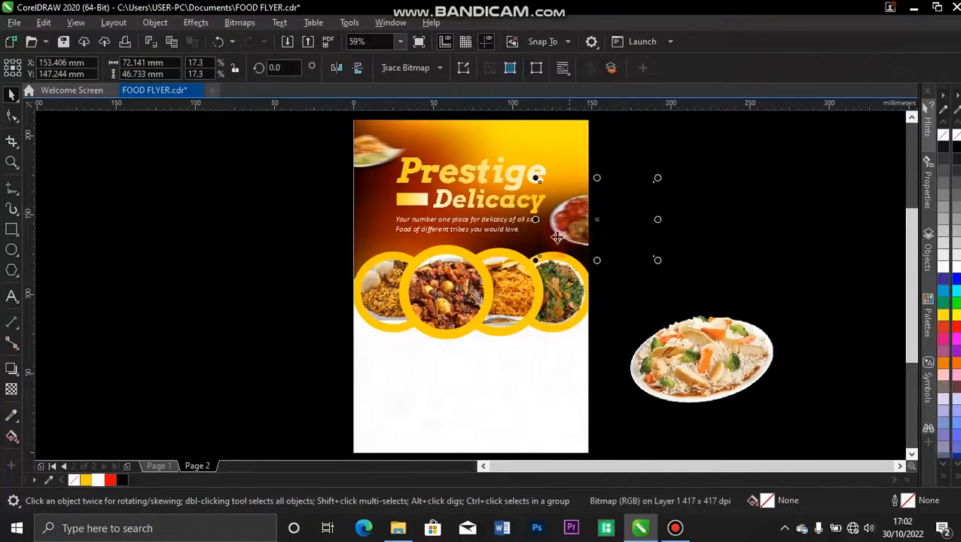
pyautogui.moveTo(537, 260); pyautogui.dragTo(559, 241)
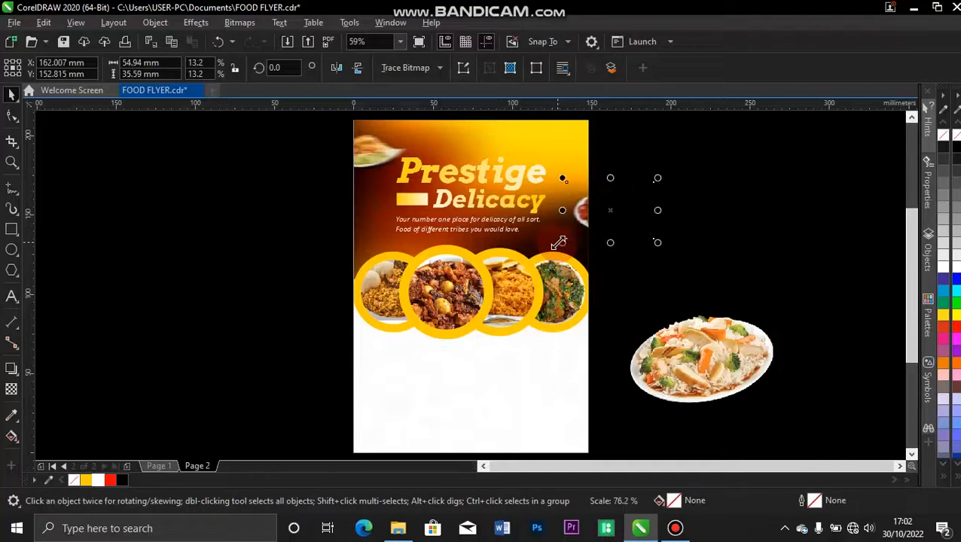
pyautogui.click(614, 209)
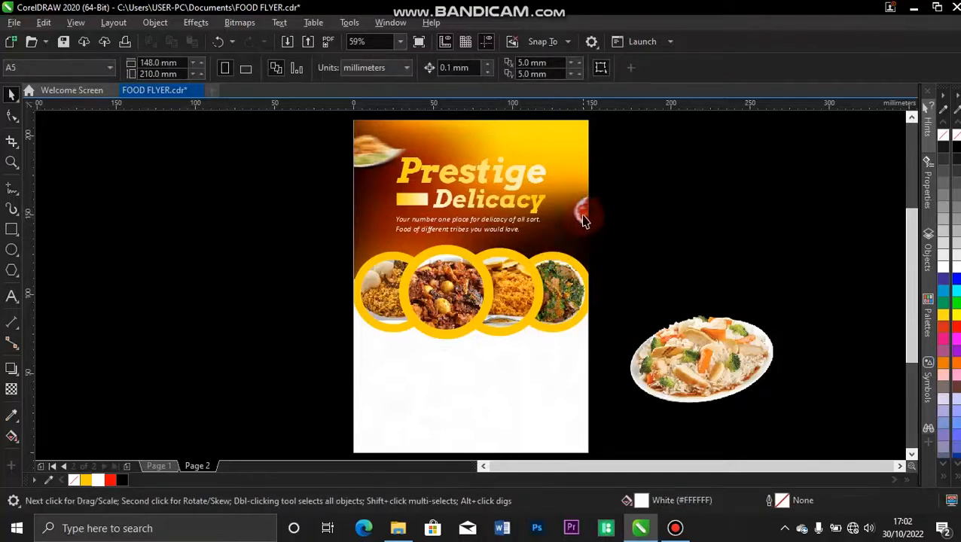
pyautogui.click(584, 220)
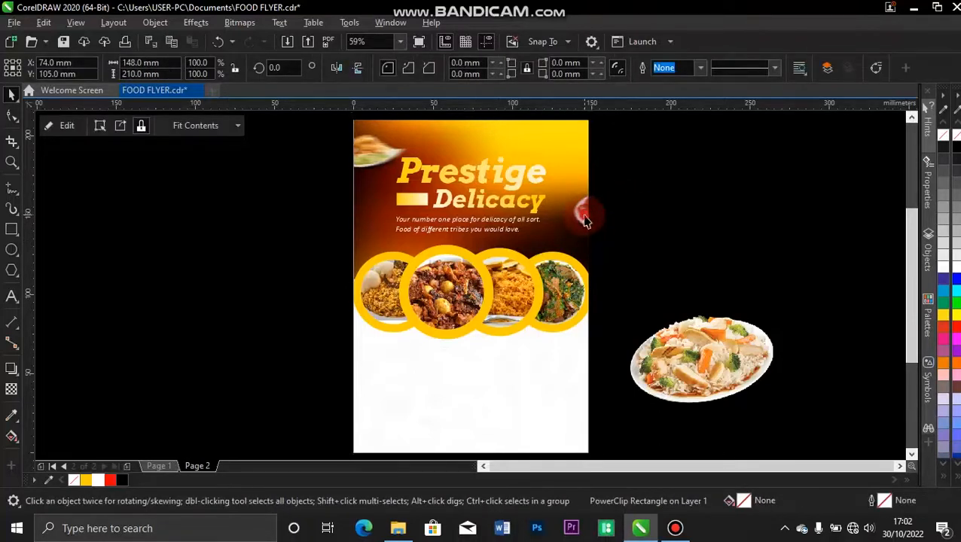
pyautogui.keyDown('ctrl'); pyautogui.click(584, 218); pyautogui.keyUp('ctrl')
pyautogui.moveTo(607, 210); pyautogui.dragTo(597, 216)
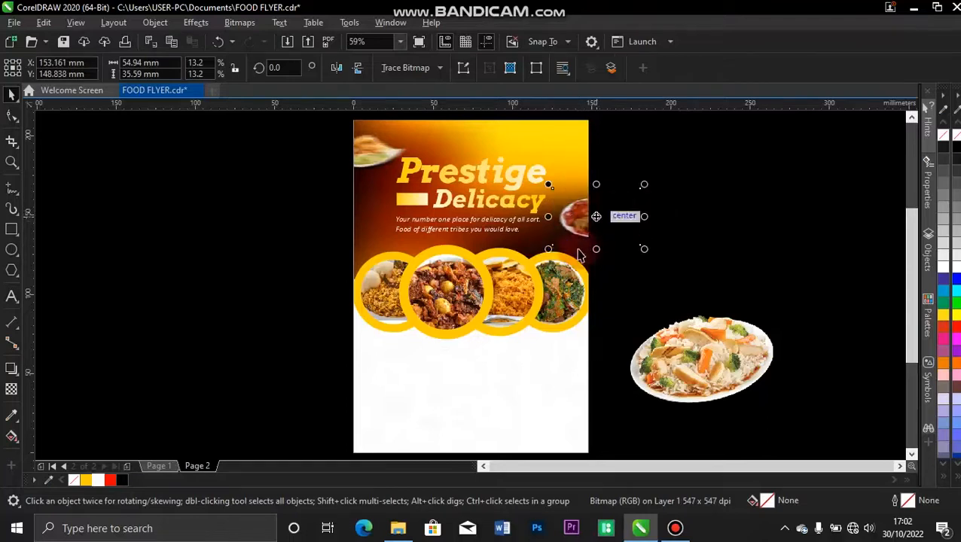
pyautogui.click(658, 137)
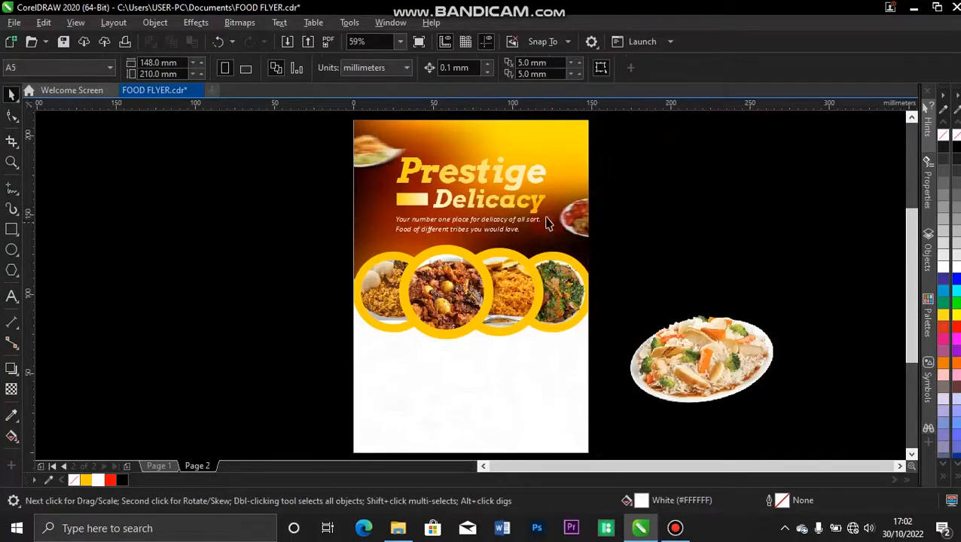
# Try a Motion Blur with distance 125 and direction 0 on the clipped kung pao plate beside the tagline.
pyautogui.click(580, 218)
pyautogui.click(492, 369)
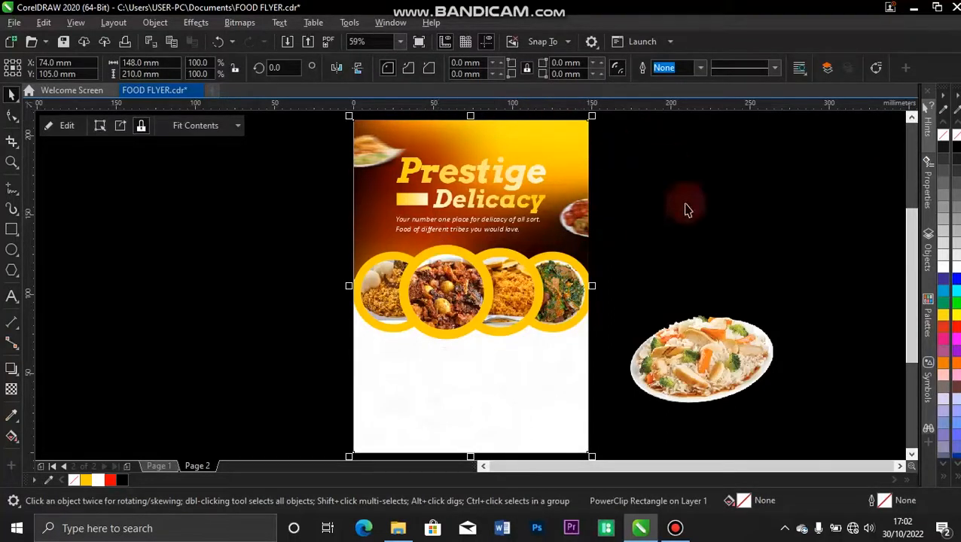
pyautogui.click(595, 192)
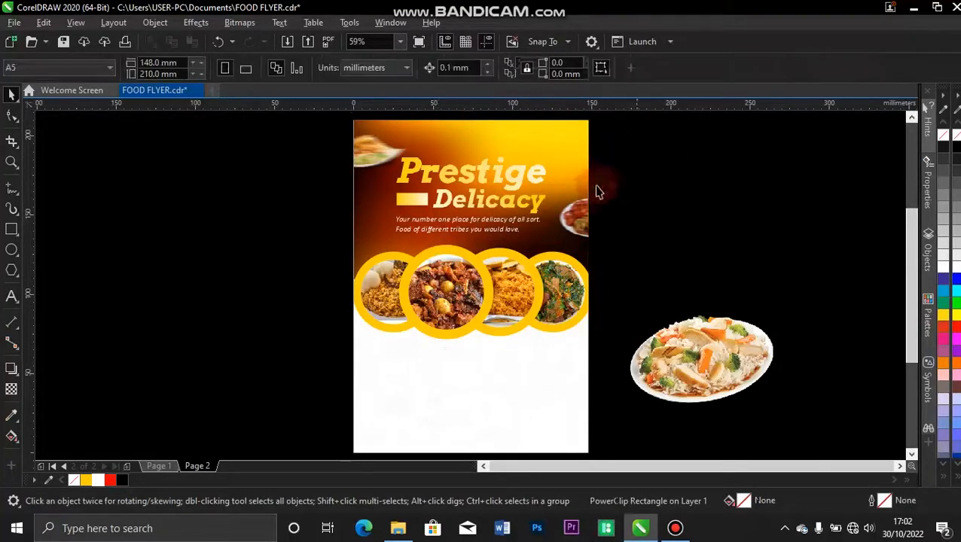
pyautogui.click(578, 222)
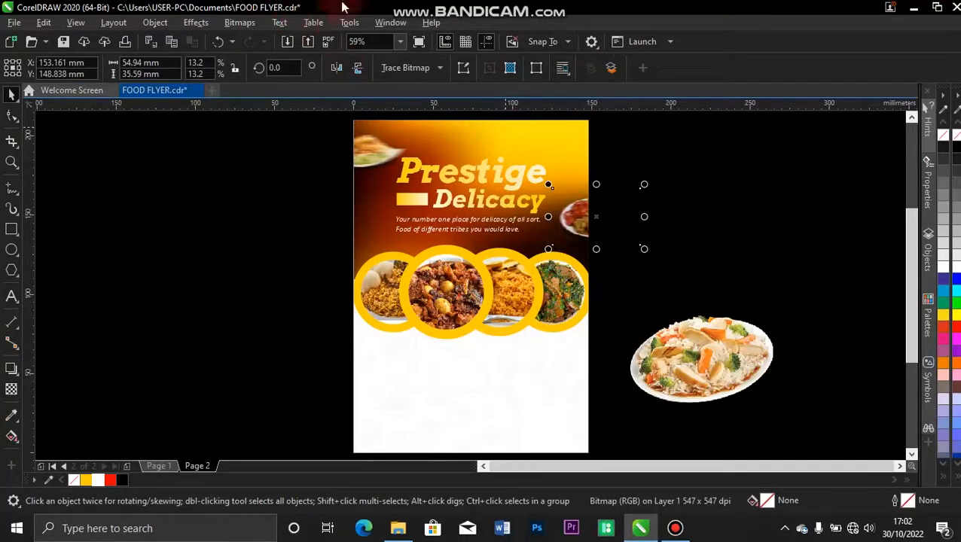
pyautogui.click(199, 26)
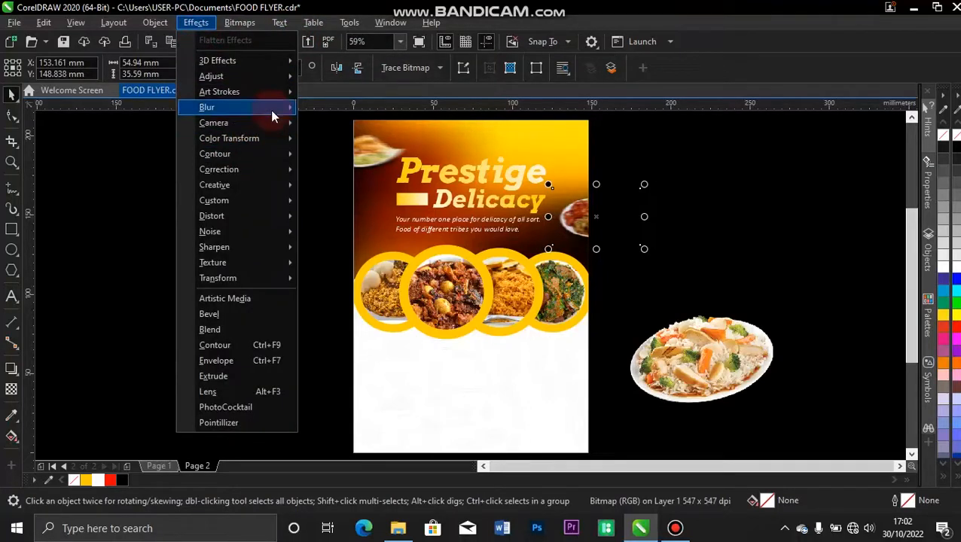
pyautogui.moveTo(271, 110)
pyautogui.click(359, 186)
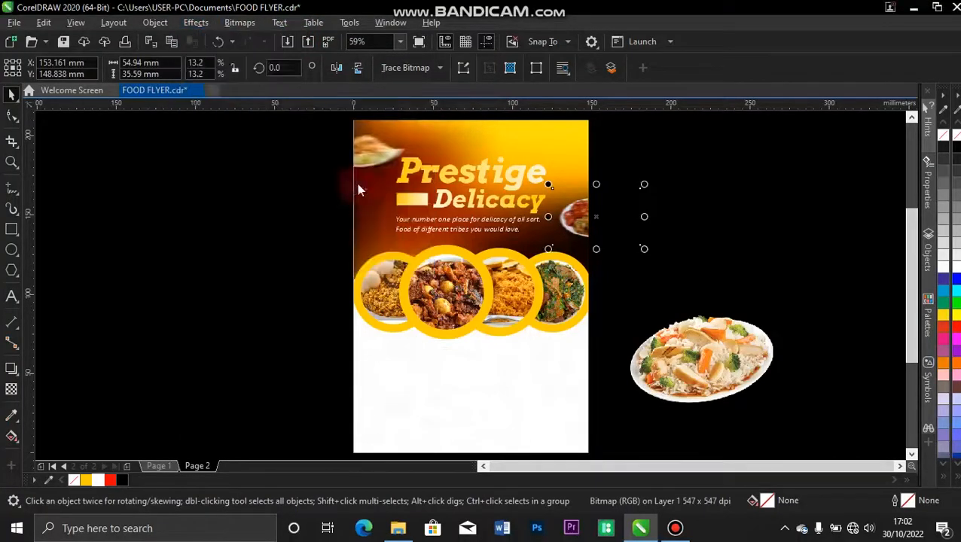
pyautogui.moveTo(519, 168); pyautogui.dragTo(313, 194)
pyautogui.click(253, 228)
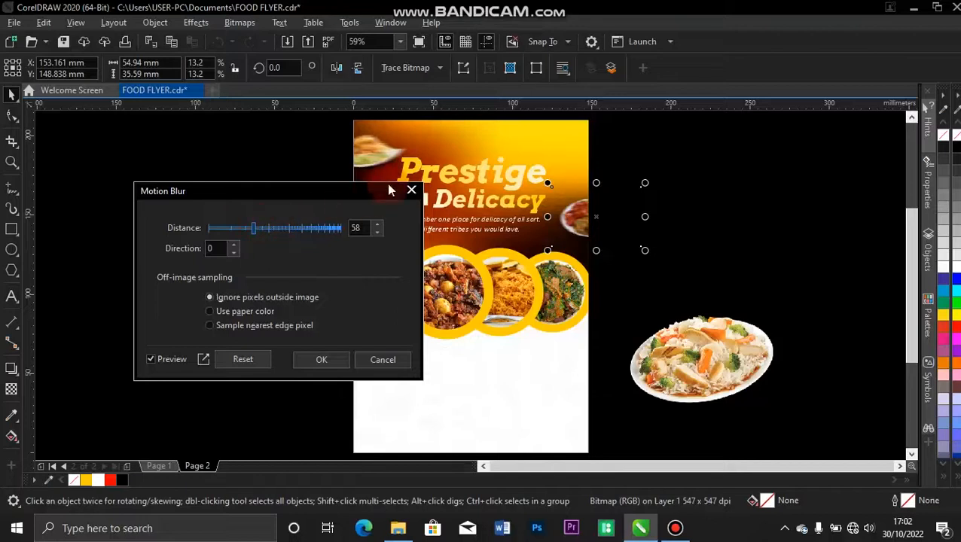
pyautogui.click(276, 229)
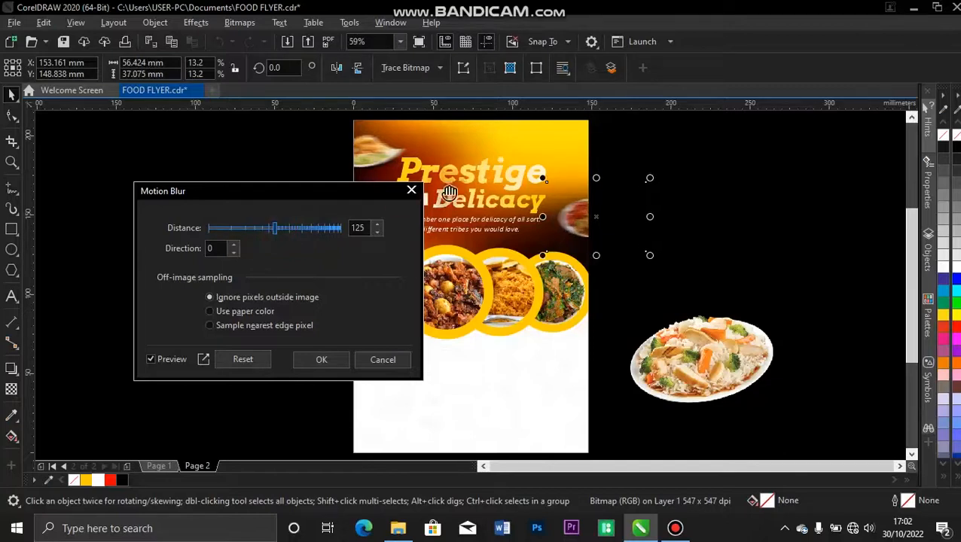
pyautogui.press('Return')
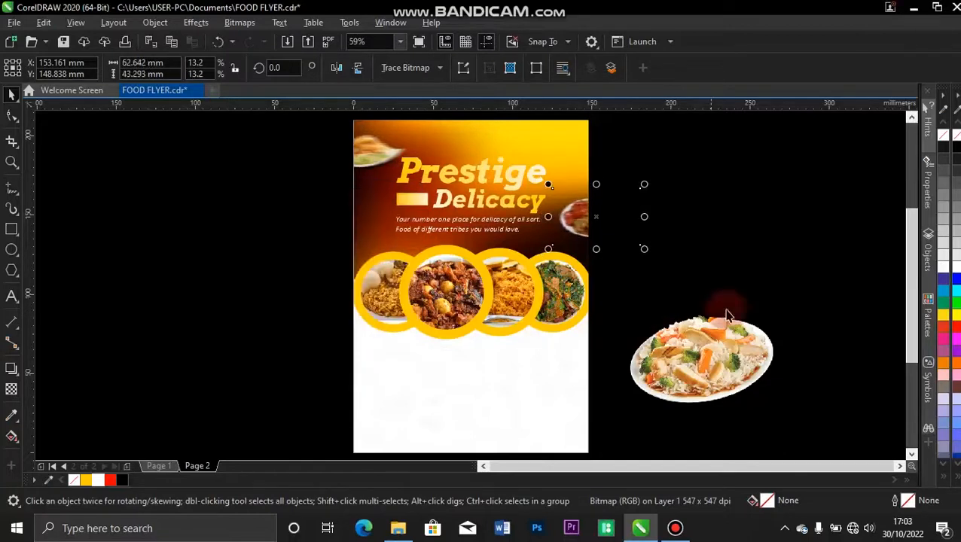
# PowerClip the fried rice plate inside the flyer background and move it across the right edge below the food circles.
pyautogui.rightClick(695, 343)
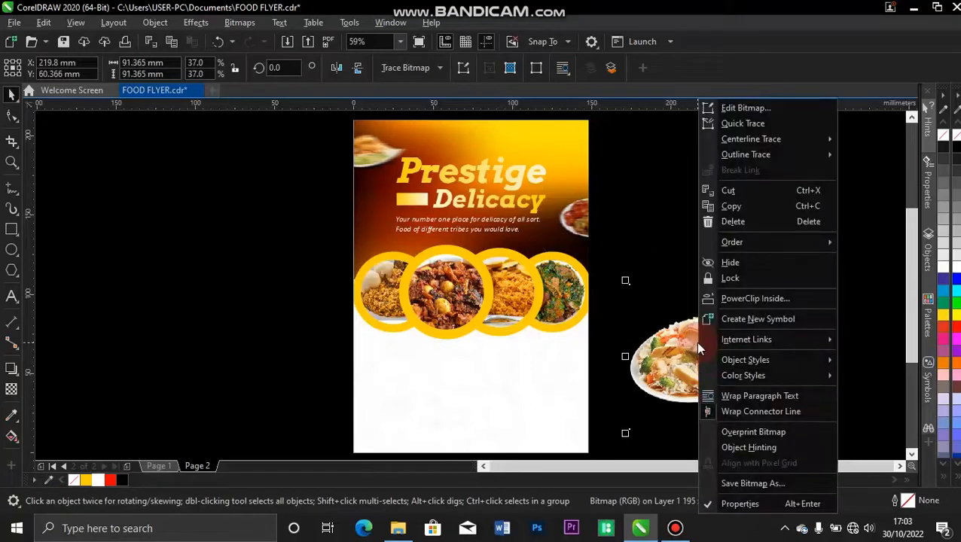
pyautogui.click(761, 300)
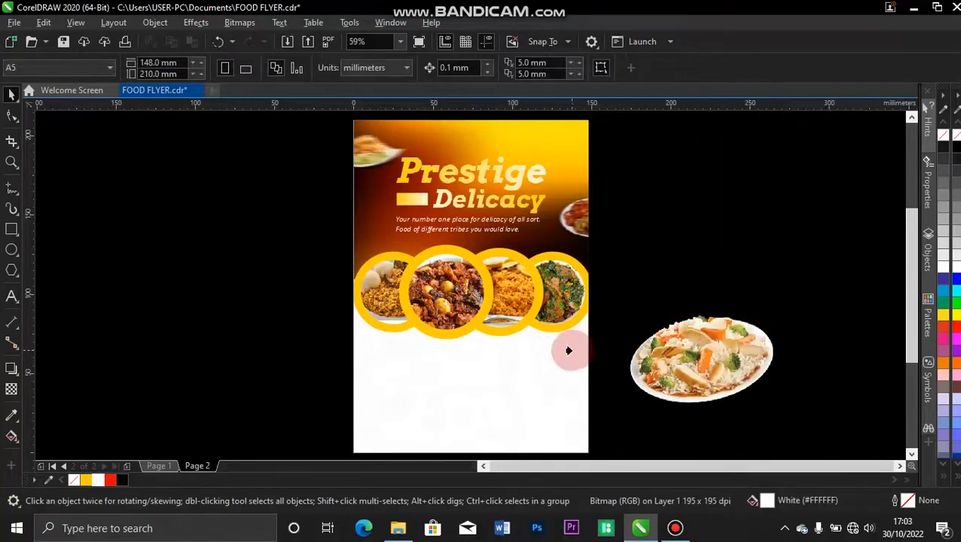
pyautogui.click(569, 350)
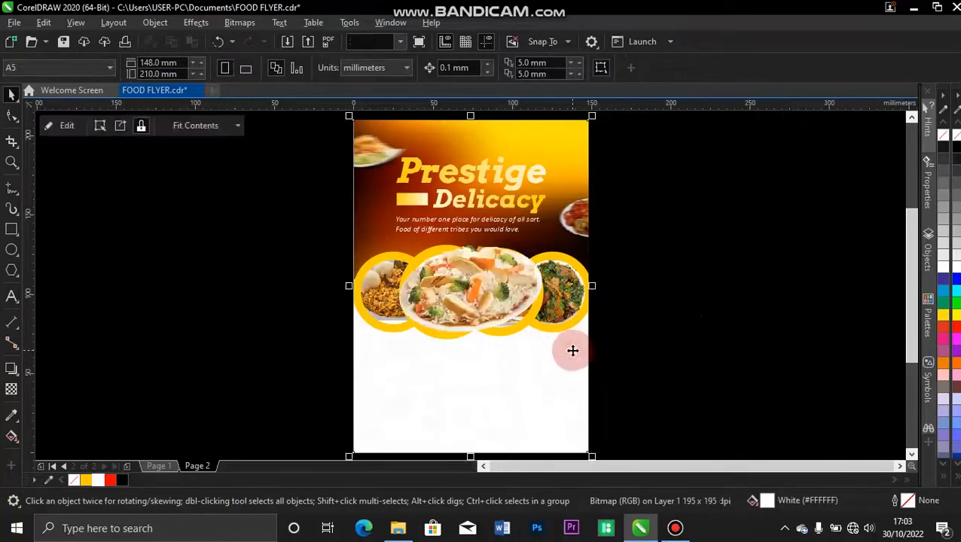
pyautogui.keyDown('ctrl'); pyautogui.click(474, 277); pyautogui.keyUp('ctrl')
pyautogui.moveTo(607, 346); pyautogui.dragTo(597, 369)
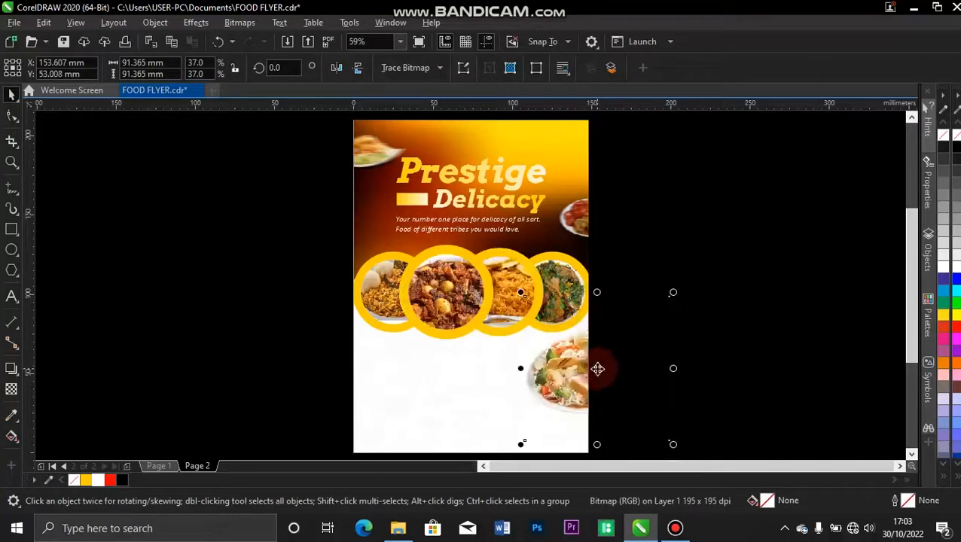
# Apply a Motion Blur with distance 42 and direction 0 to the clipped rice plate.
pyautogui.click(195, 22)
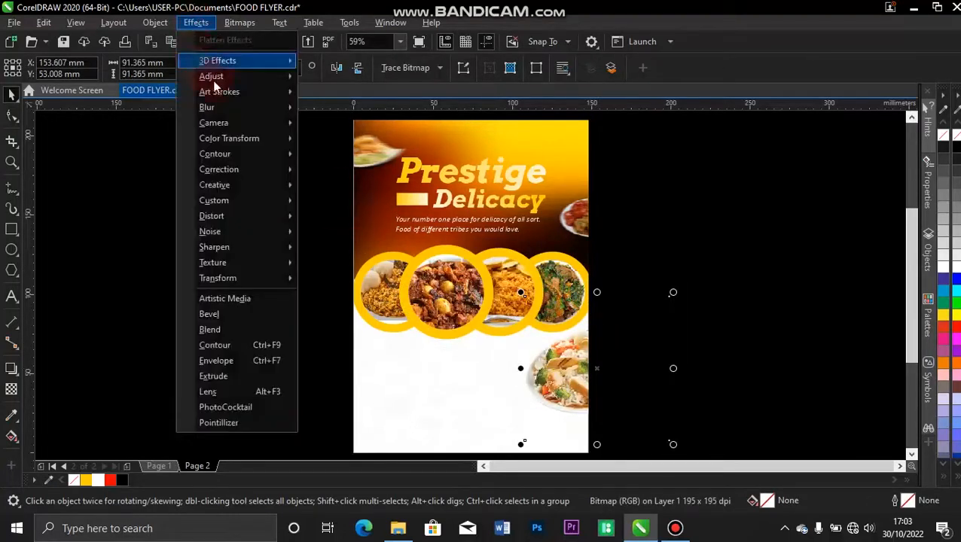
pyautogui.moveTo(277, 110)
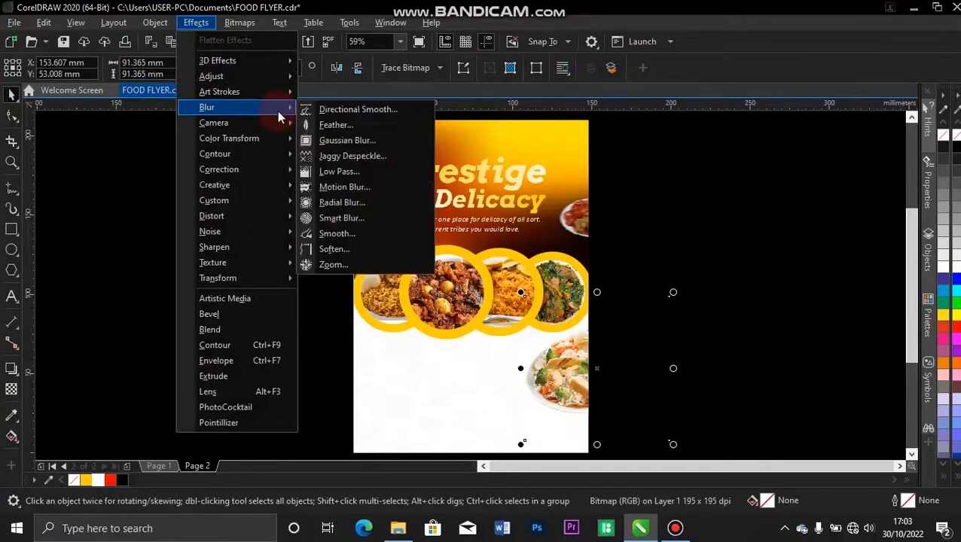
pyautogui.click(344, 188)
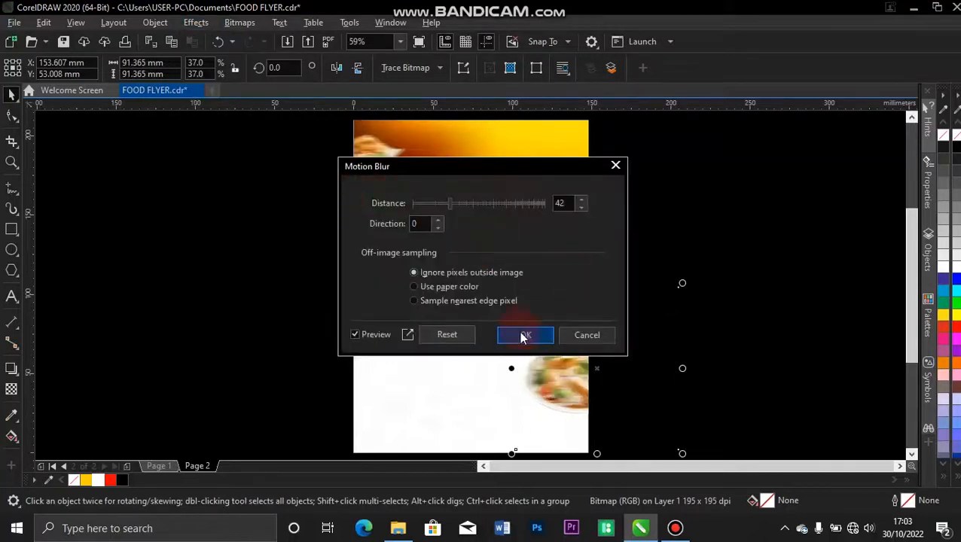
pyautogui.click(524, 335)
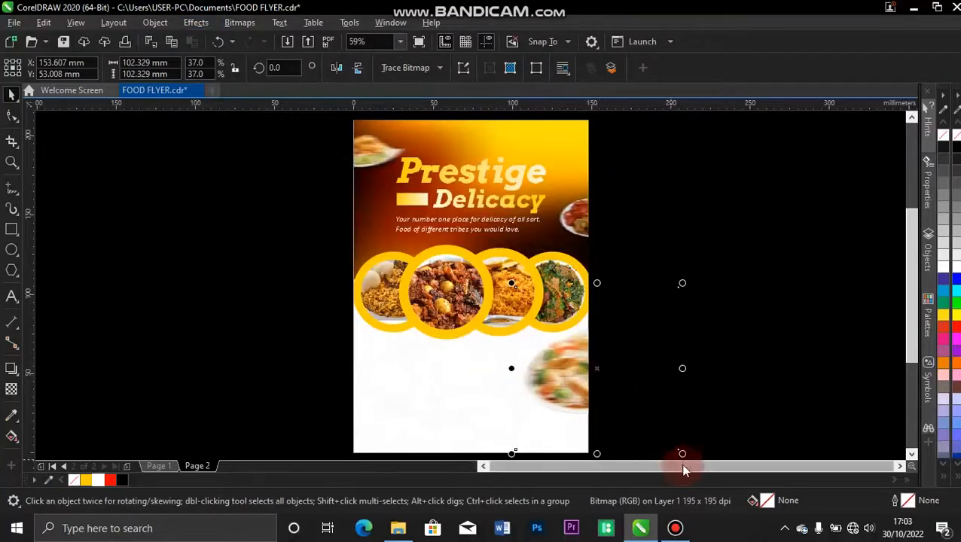
# Shrink the blurred rice plate to about 59 × 59 mm and reposition it across the right edge below the circles.
pyautogui.moveTo(681, 453); pyautogui.dragTo(610, 381)
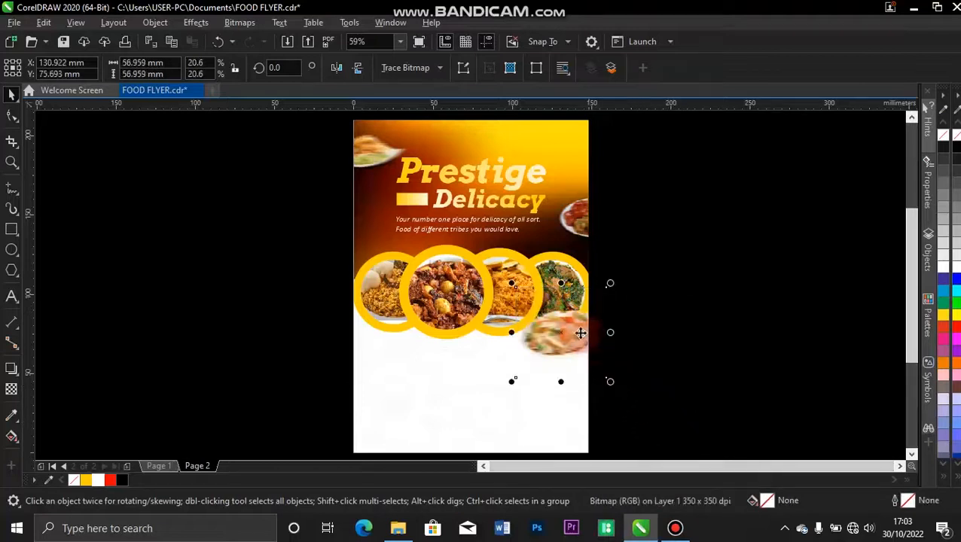
pyautogui.moveTo(584, 333); pyautogui.dragTo(620, 360)
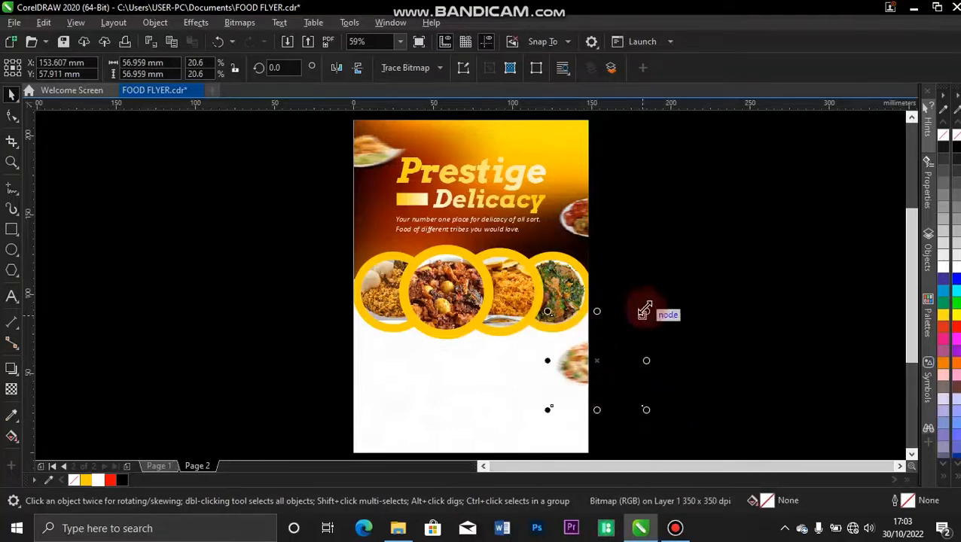
pyautogui.moveTo(548, 311); pyautogui.dragTo(544, 308)
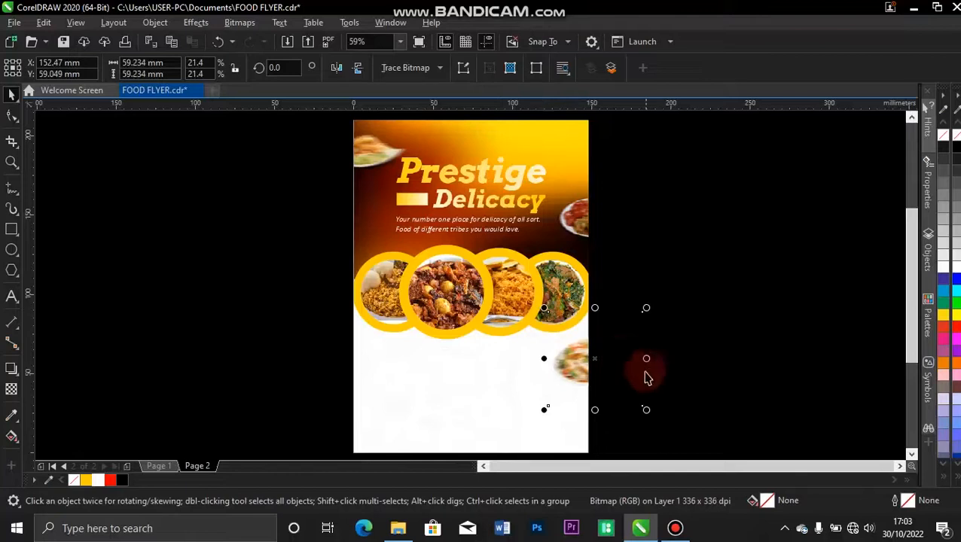
pyautogui.click(684, 312)
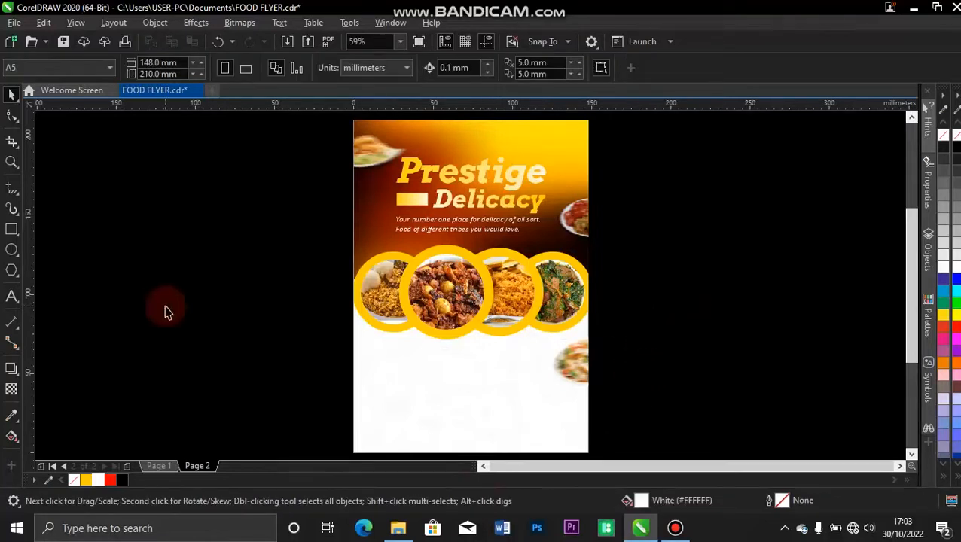
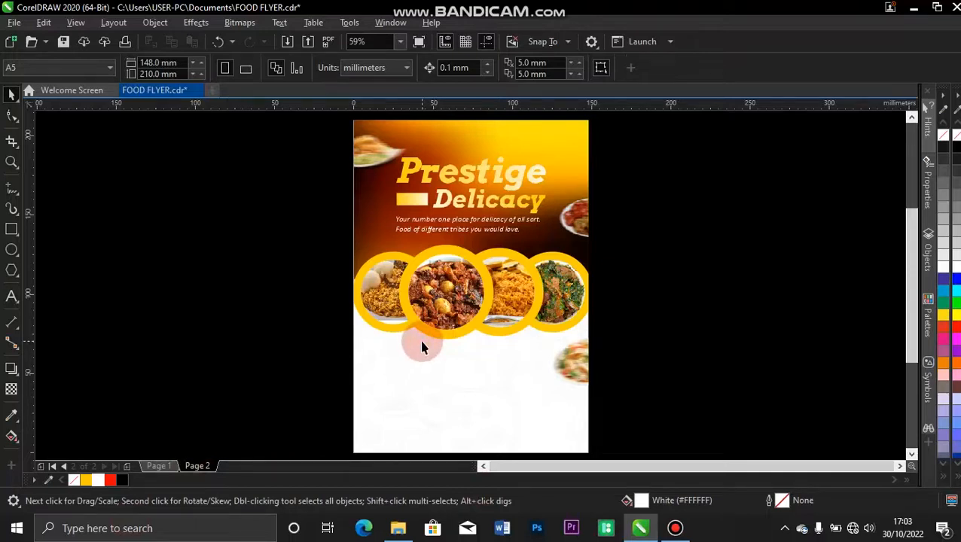
# Copy the bulleted two-column food list from Page 1 and paste it onto Page 2.
pyautogui.click(160, 466)
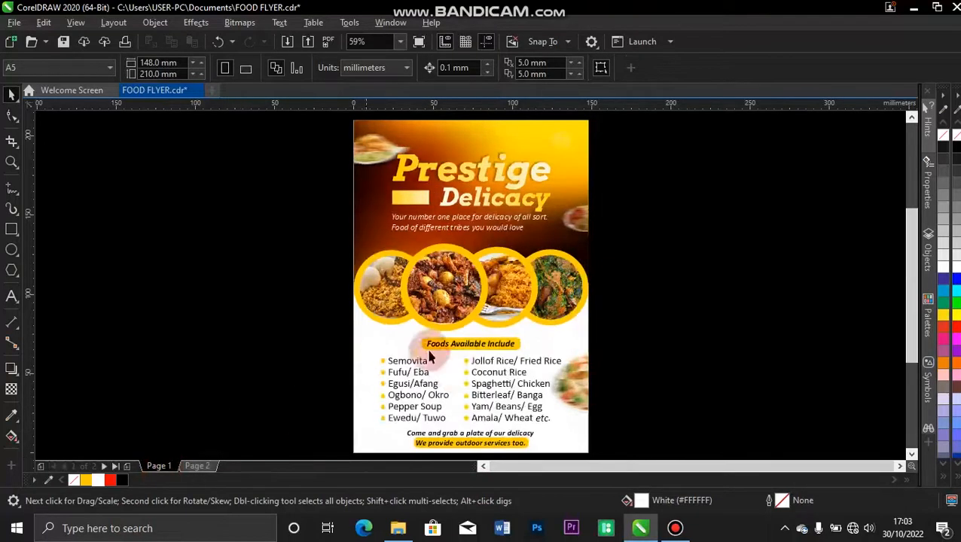
pyautogui.click(420, 364)
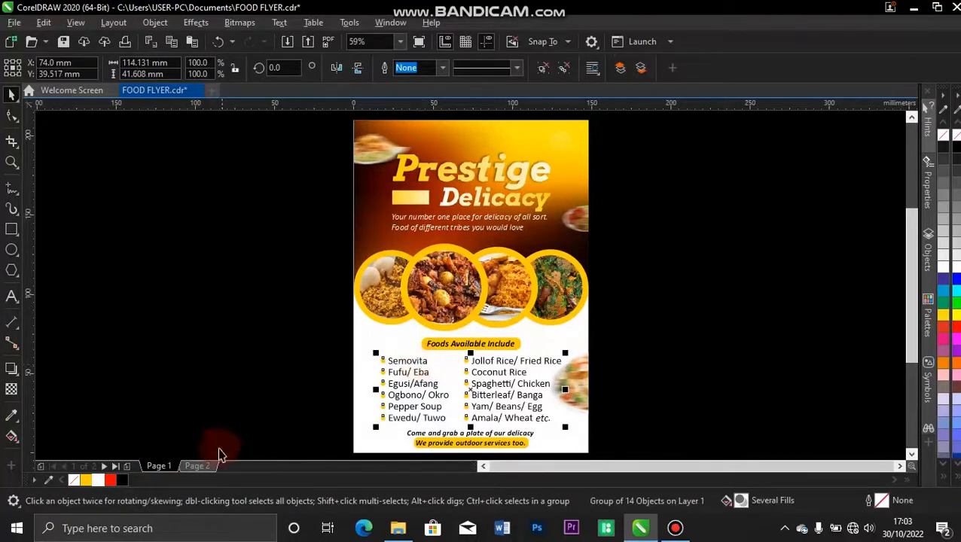
pyautogui.click(197, 467)
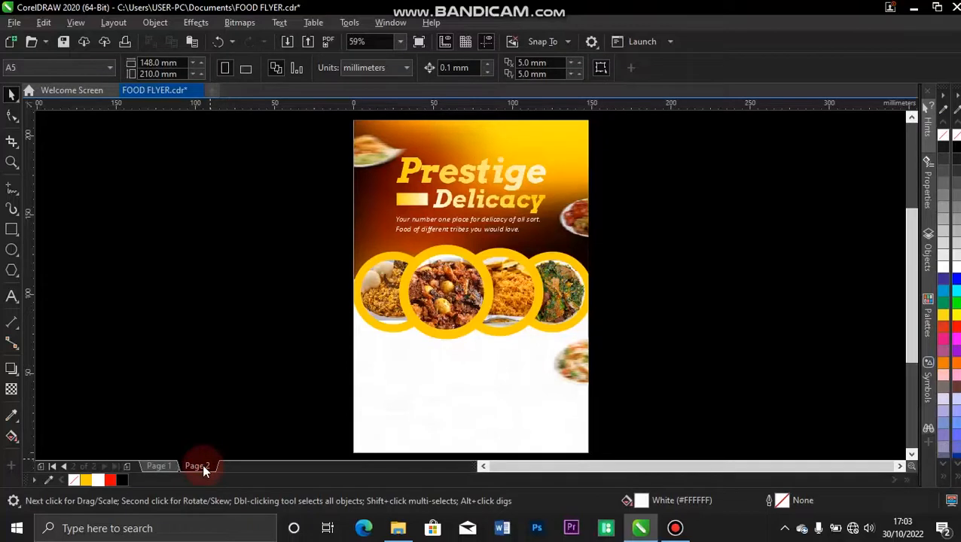
pyautogui.hotkey('ctrl', 'v')
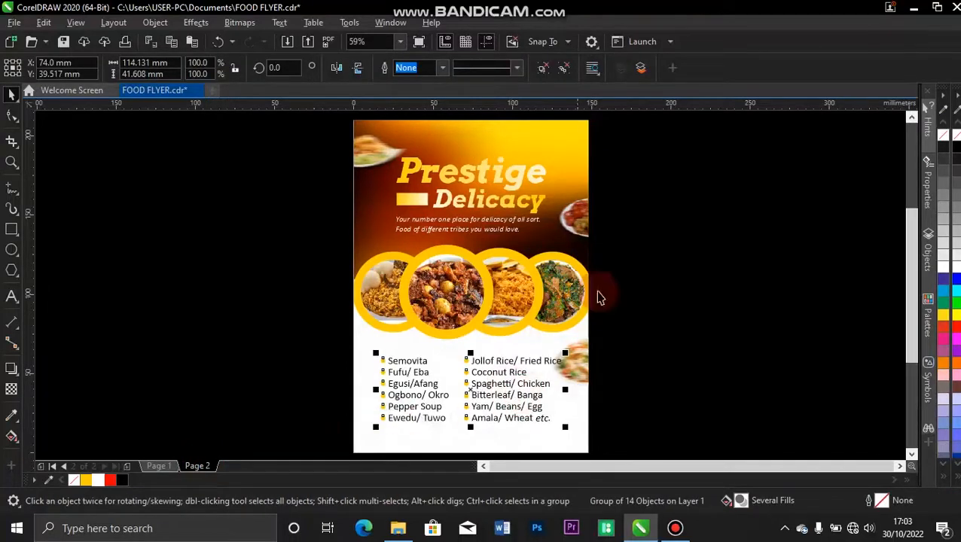
pyautogui.click(634, 385)
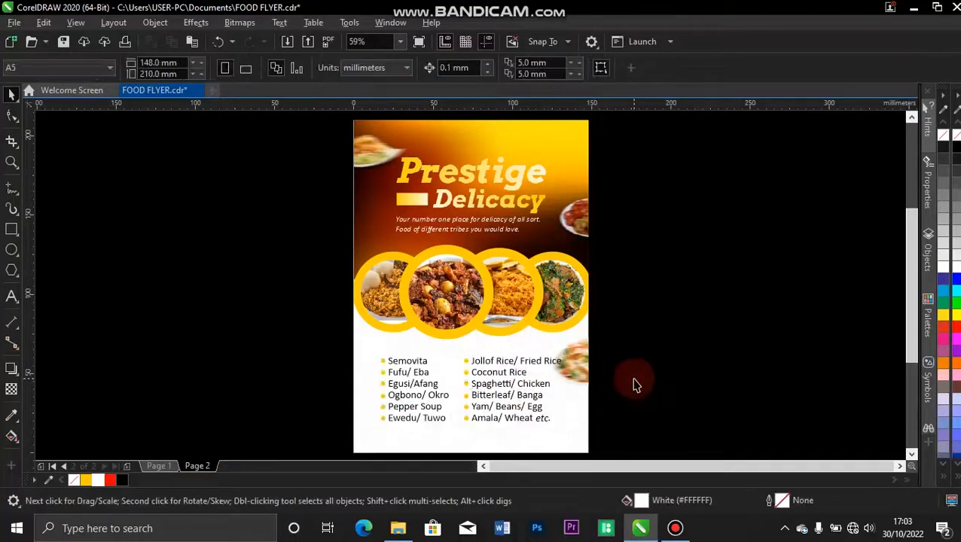
# Ungroup the pasted food list to inspect its second column's text, and regroup the bullets with both columns.
pyautogui.press('z')
pyautogui.moveTo(305, 261); pyautogui.dragTo(653, 435)
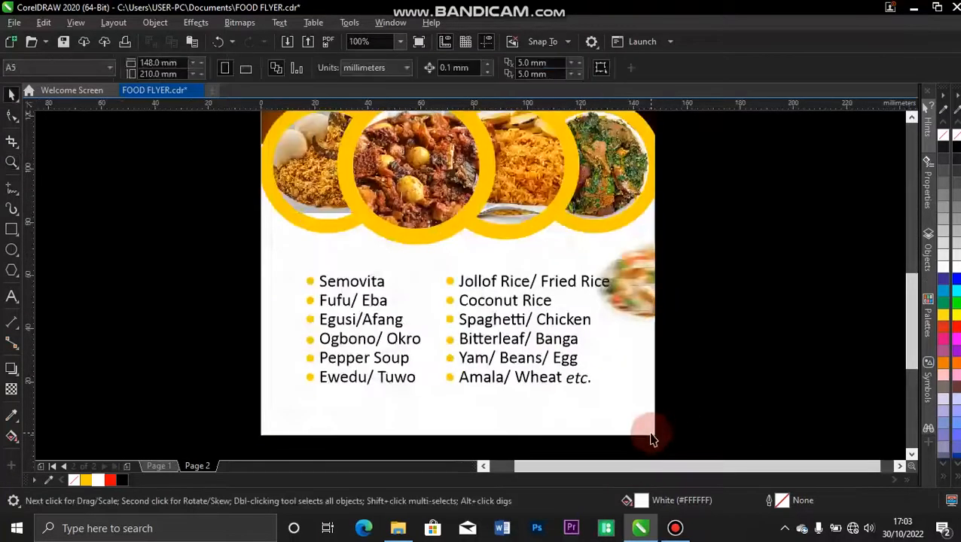
pyautogui.click(528, 360)
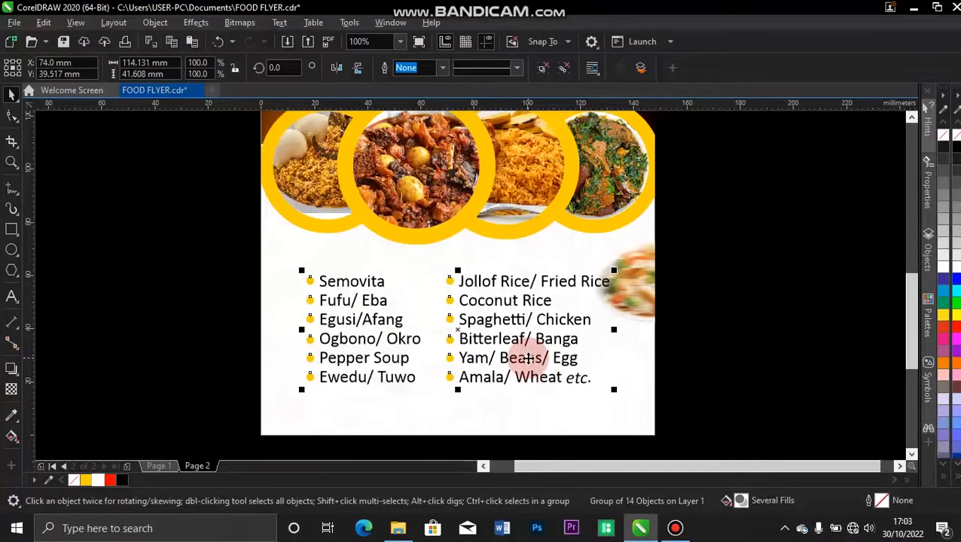
pyautogui.hotkey('ctrl', 'u')
pyautogui.click(710, 321)
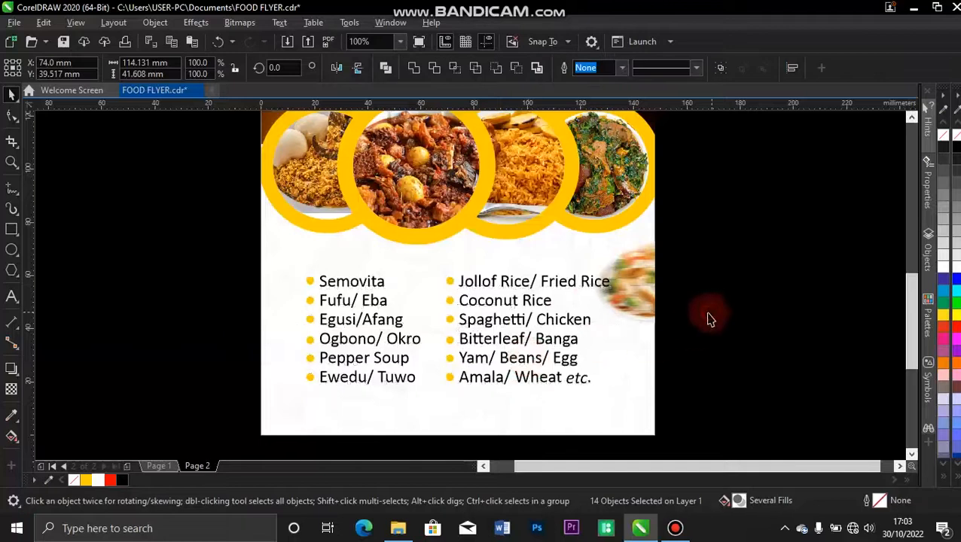
pyautogui.doubleClick(521, 282)
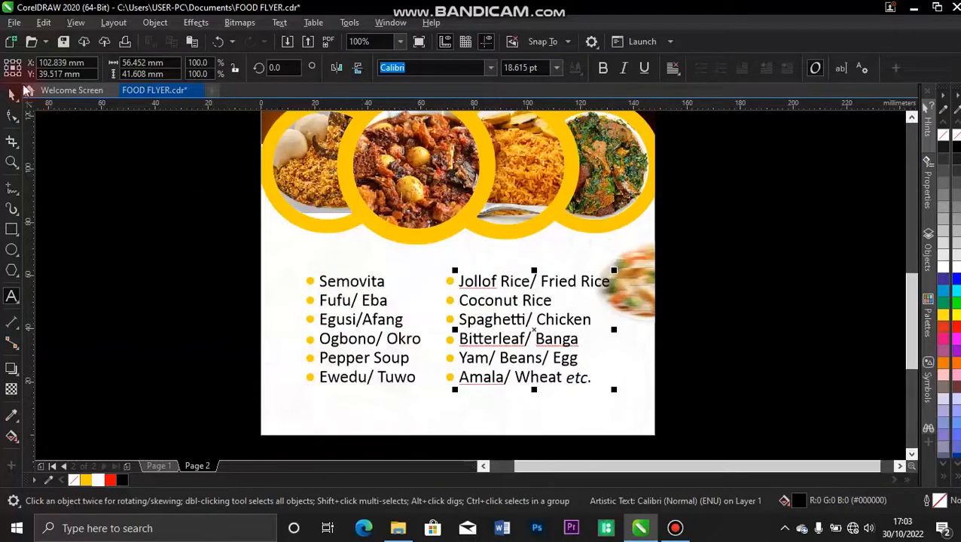
pyautogui.click(10, 98)
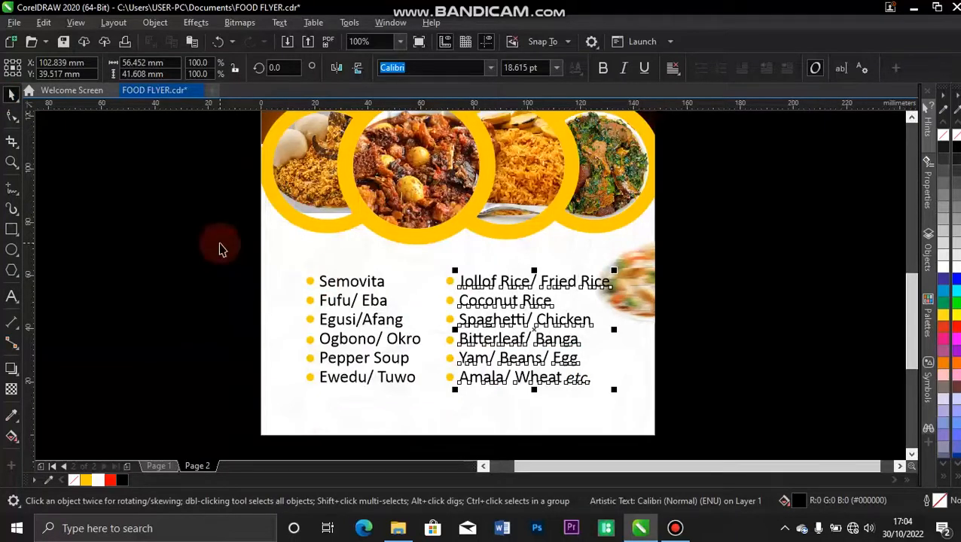
pyautogui.moveTo(225, 256); pyautogui.dragTo(651, 419)
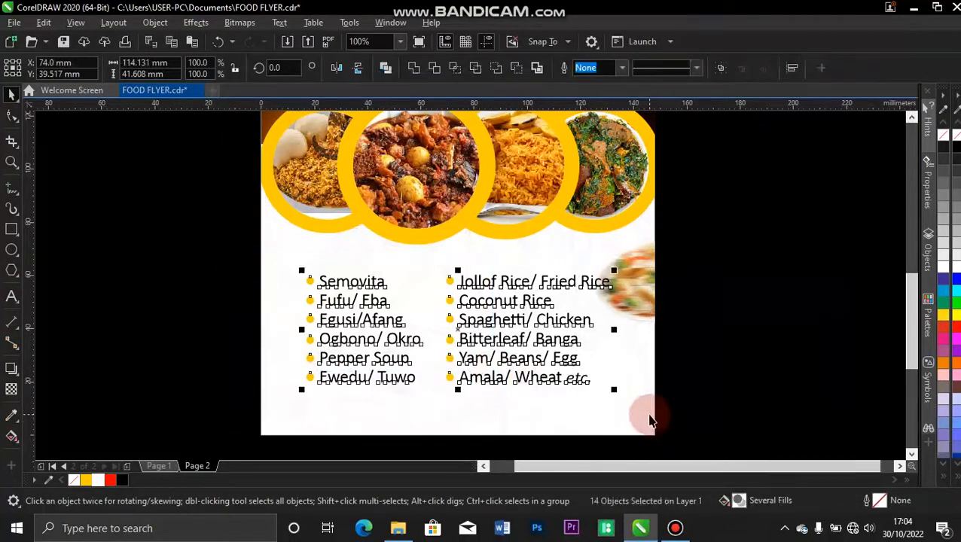
pyautogui.hotkey('ctrl', 'g')
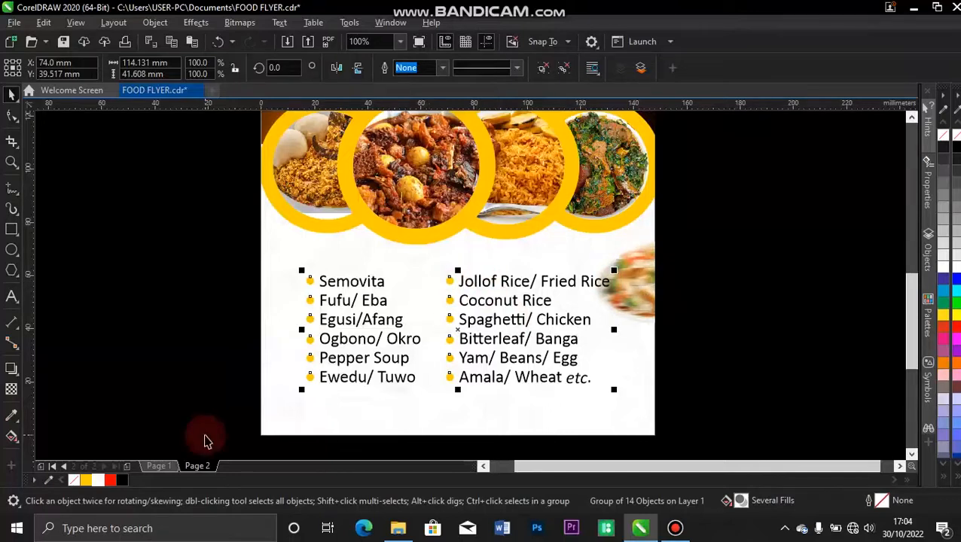
# Draw a rectangle about 57 × 5 mm between the food circles and the food list.
pyautogui.click(11, 230)
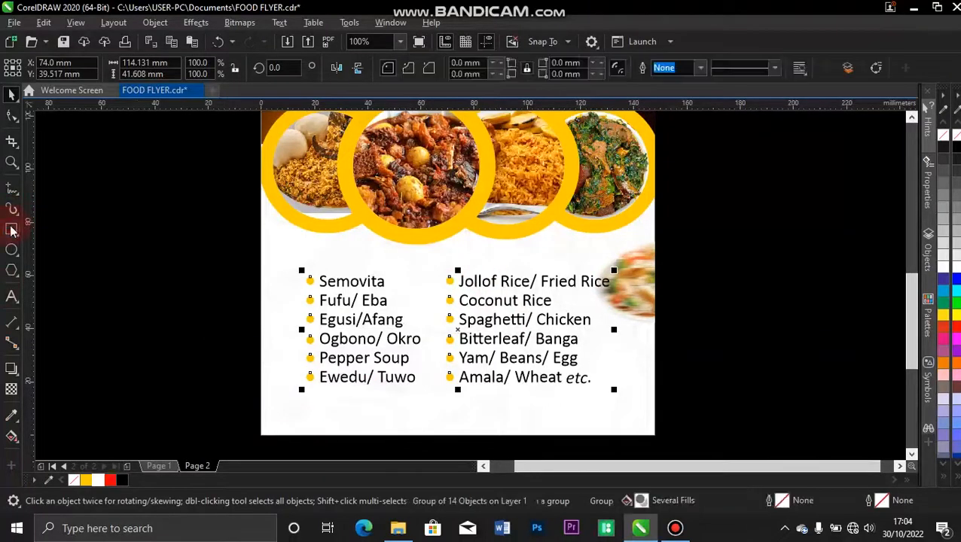
pyautogui.moveTo(393, 254); pyautogui.dragTo(549, 269)
pyautogui.press('space')
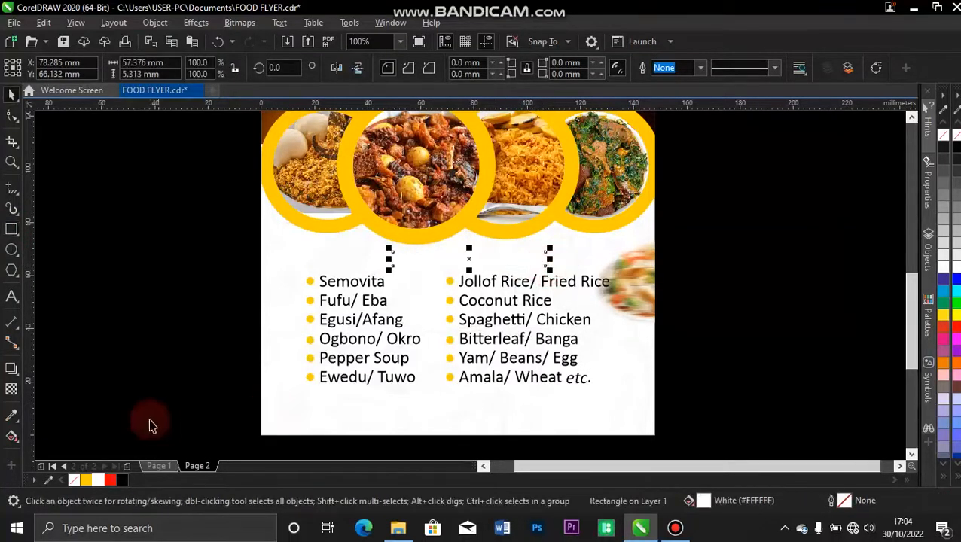
# Fill the heading rectangle with Deep Yellow (#FFCC00) and round its corners to a radius of about 2.1 mm.
pyautogui.click(85, 482)
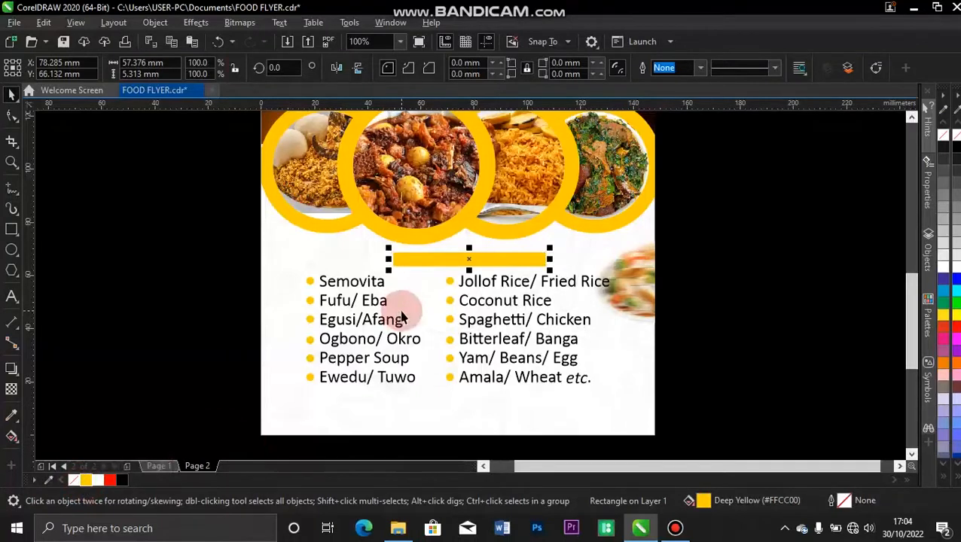
pyautogui.click(10, 117)
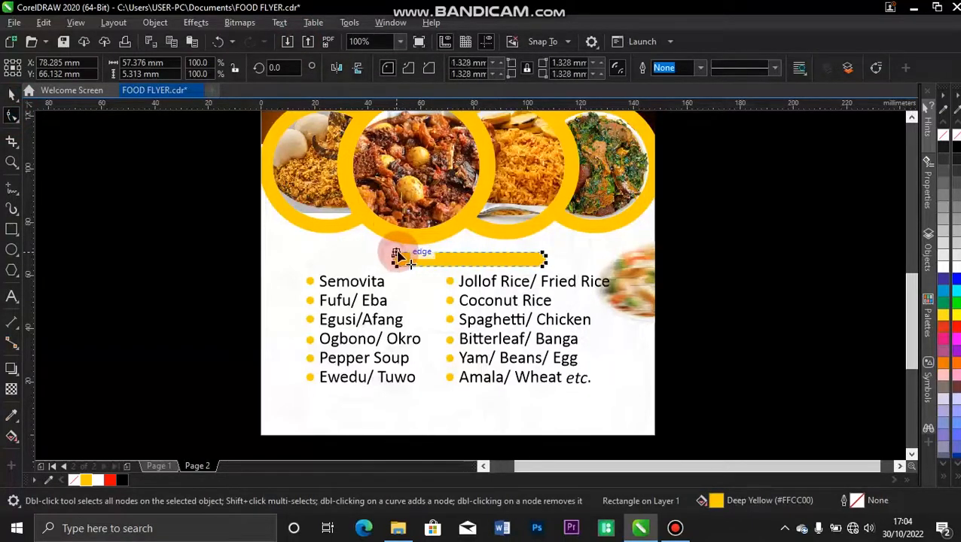
pyautogui.moveTo(392, 254); pyautogui.dragTo(397, 255)
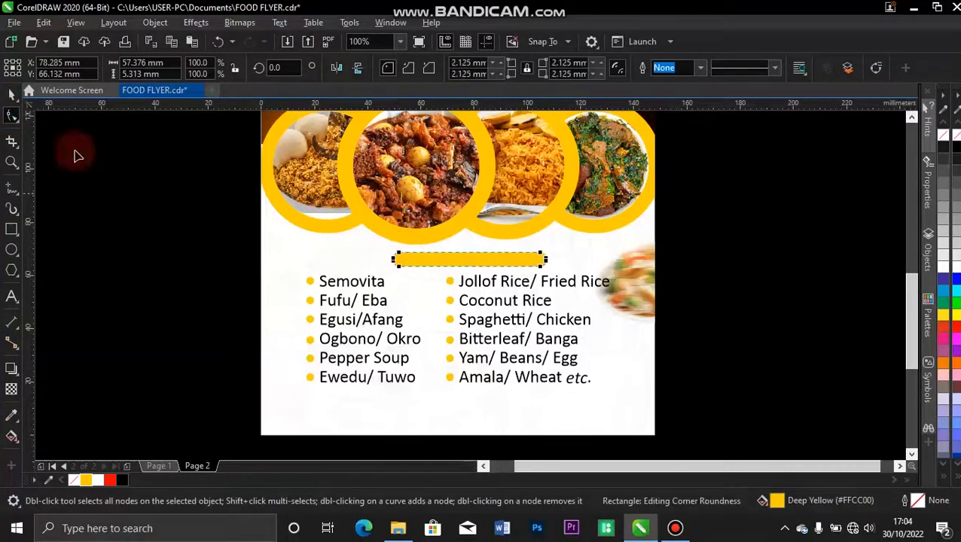
# Stretch the yellow heading bar downward to a height of about 7.2 mm.
pyautogui.click(12, 94)
pyautogui.moveTo(485, 264)
pyautogui.mouseDown()
pyautogui.moveTo(461, 256)
pyautogui.moveTo(476, 275)
pyautogui.mouseUp()
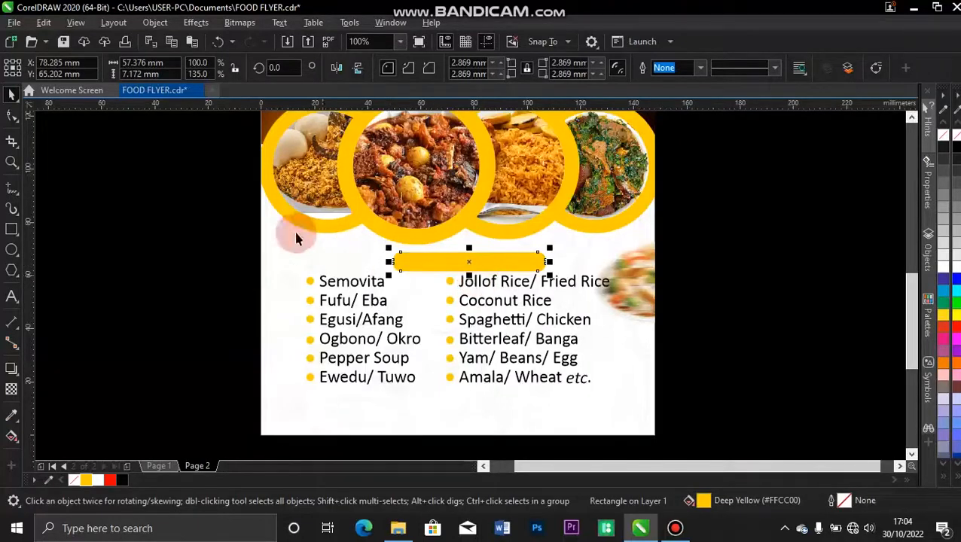
pyautogui.click(243, 275)
pyautogui.click(493, 257)
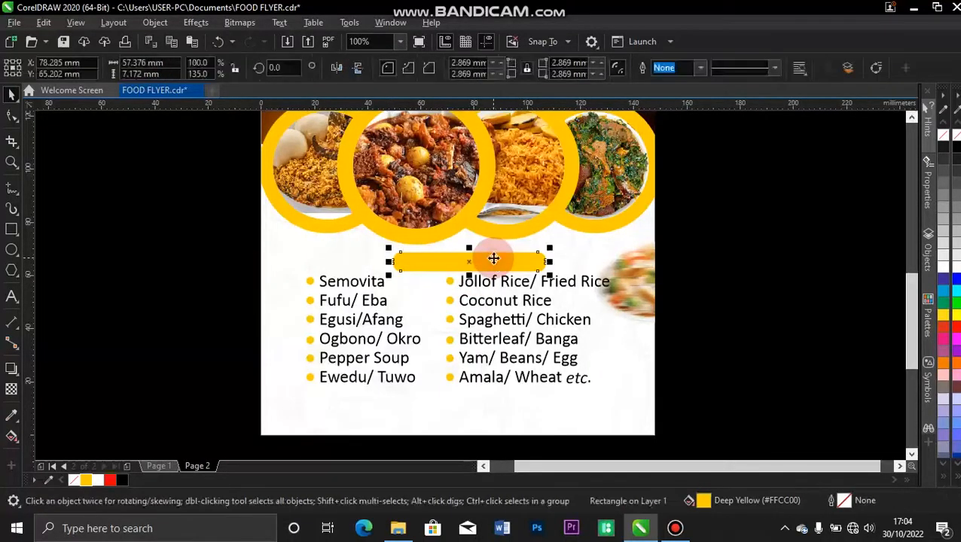
pyautogui.click(235, 301)
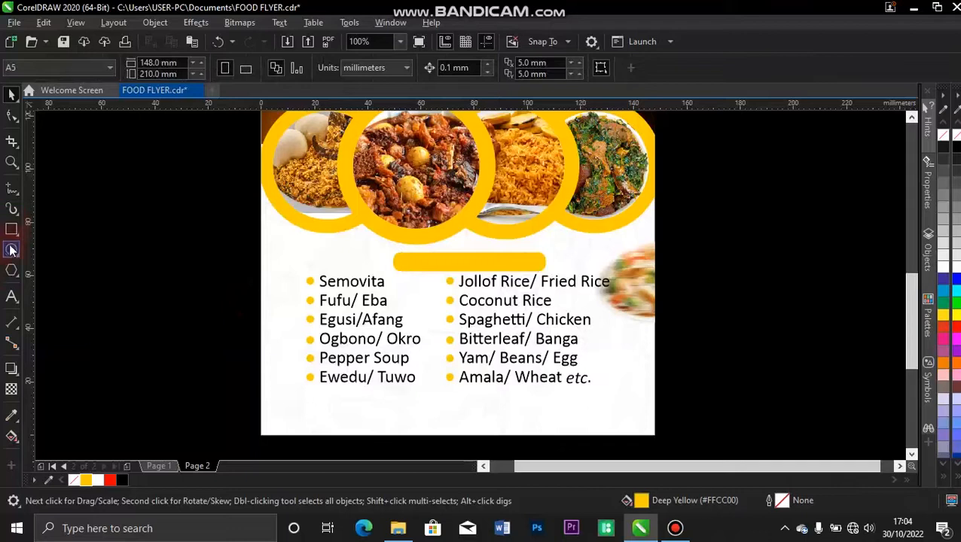
# Add the text "Foods Available Include" over the yellow bar and set it to Title Case.
pyautogui.click(11, 297)
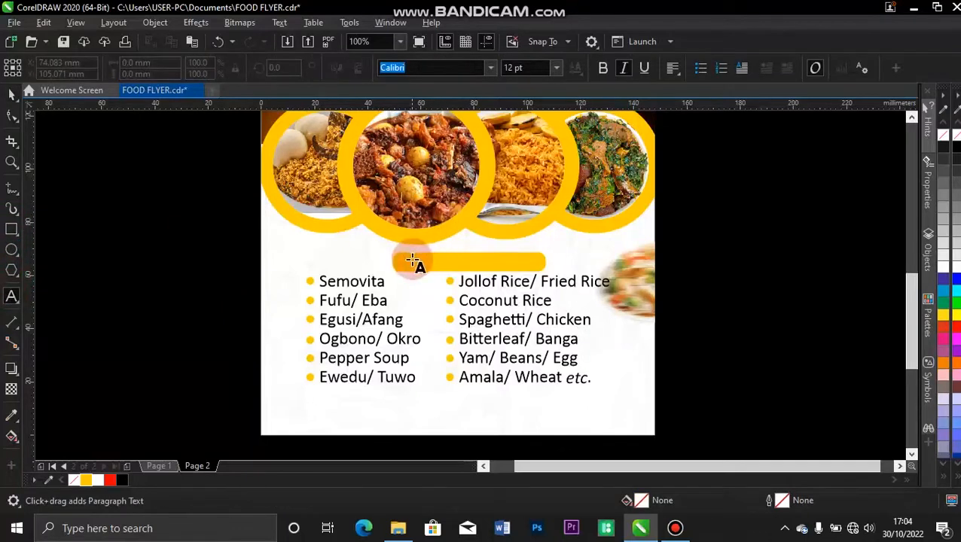
pyautogui.click(413, 261)
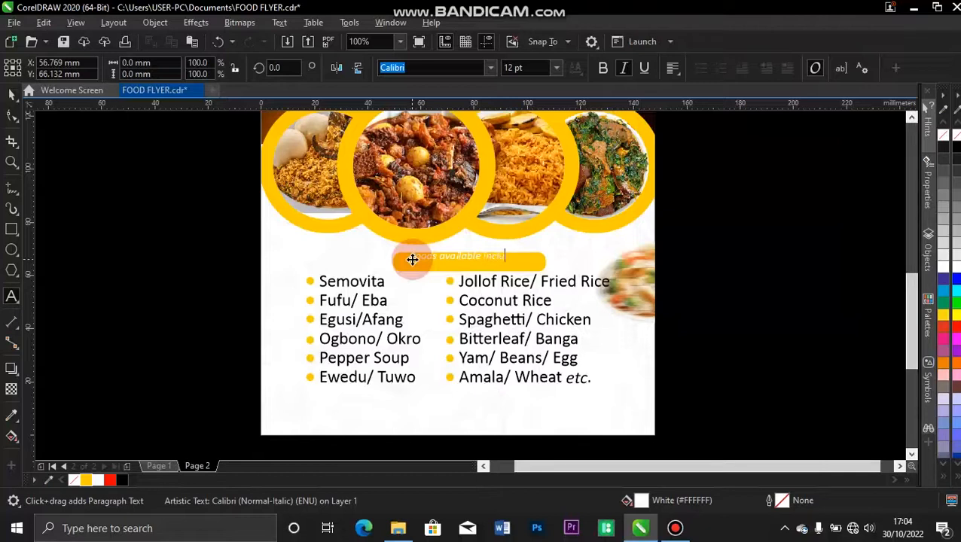
pyautogui.hotkey('ctrl', 'a')
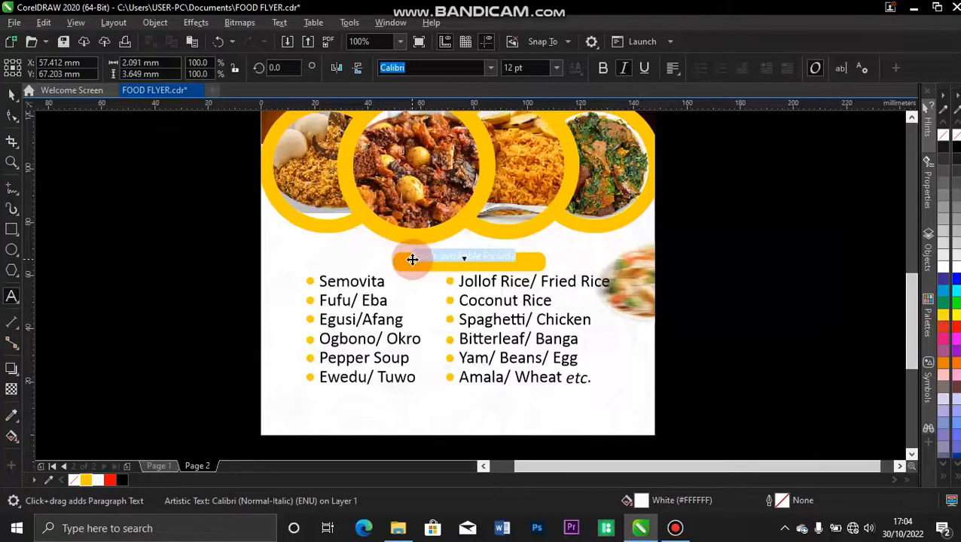
pyautogui.hotkey('shift', 'F3')
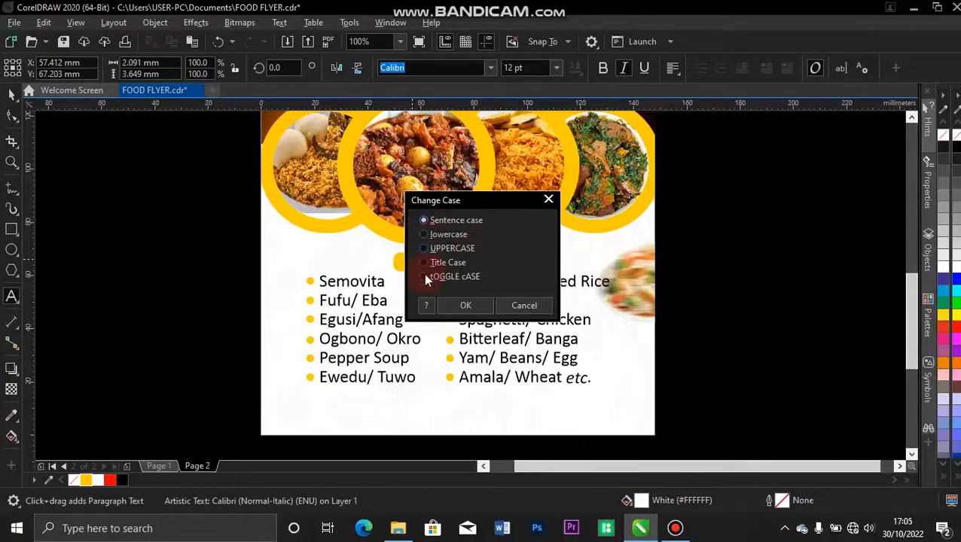
pyautogui.click(423, 263)
pyautogui.click(465, 306)
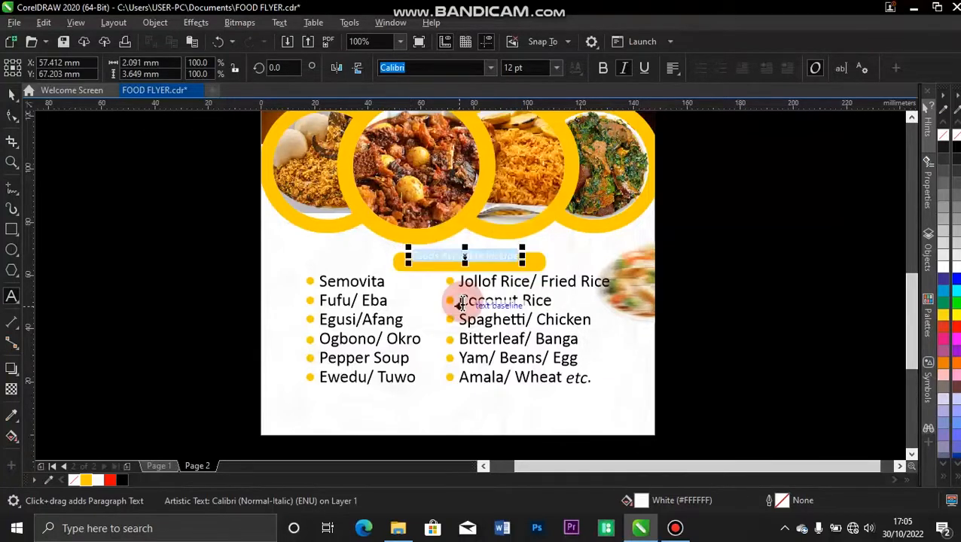
# Colour the "Foods Available Include" text black and make it bold.
pyautogui.click(10, 95)
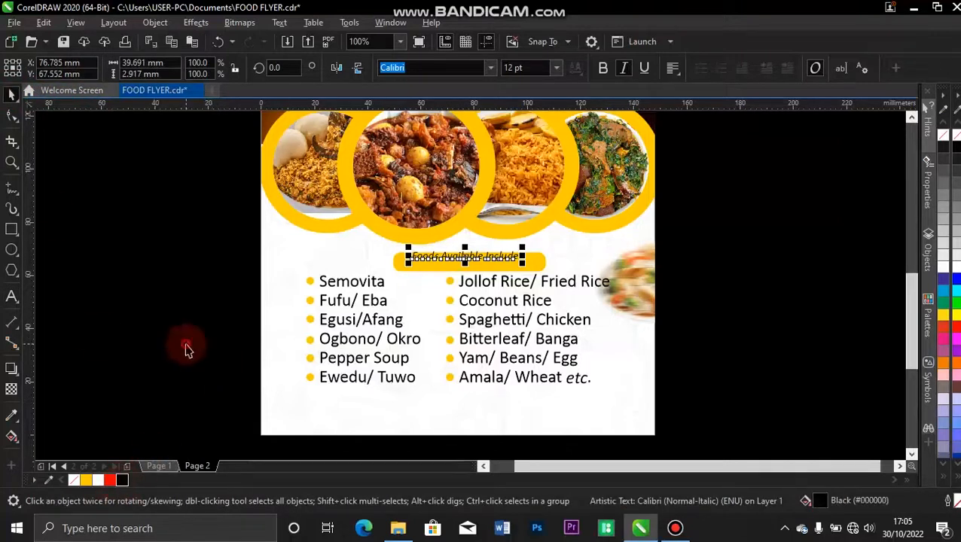
pyautogui.click(465, 260)
pyautogui.click(465, 261)
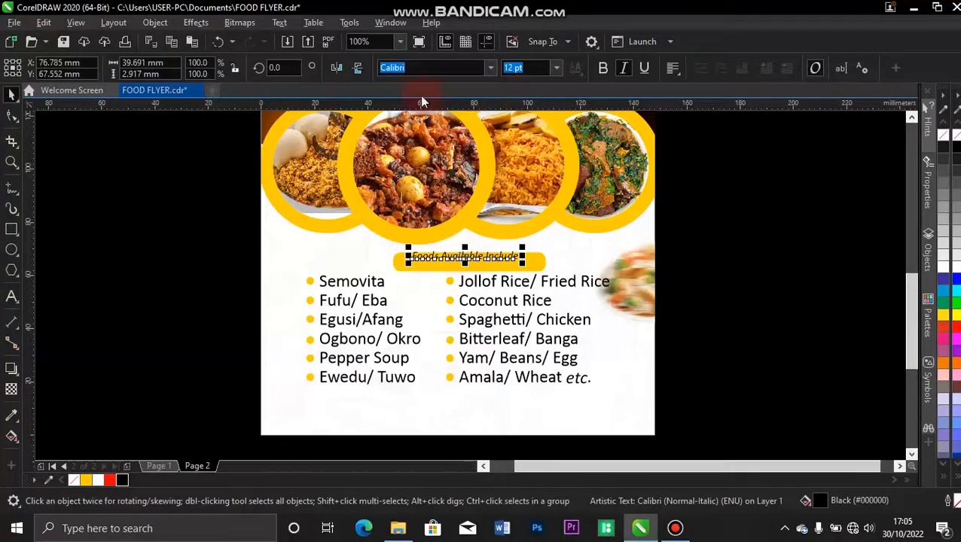
pyautogui.click(605, 71)
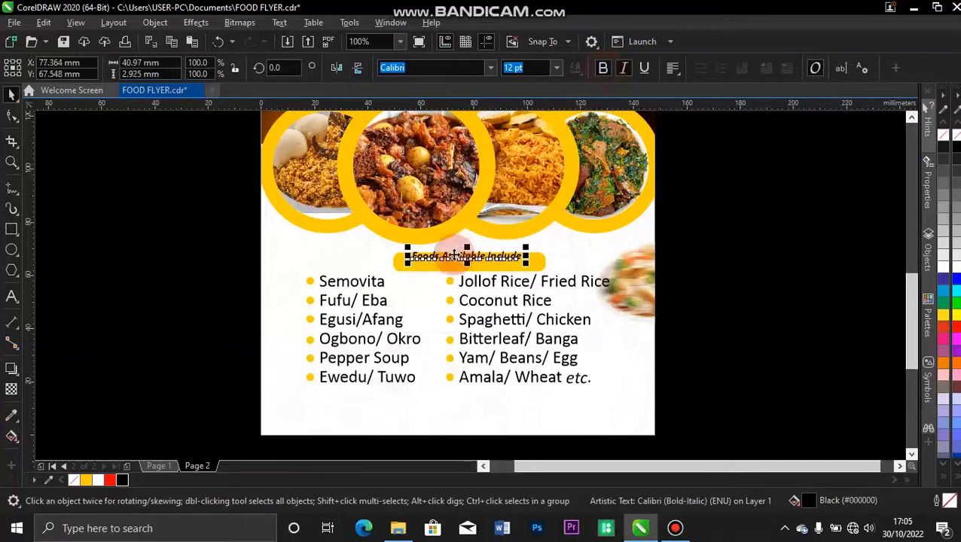
# Enlarge the "Foods Available Include" text to about 46 mm wide and centre it on the yellow bar.
pyautogui.moveTo(465, 259); pyautogui.dragTo(466, 263)
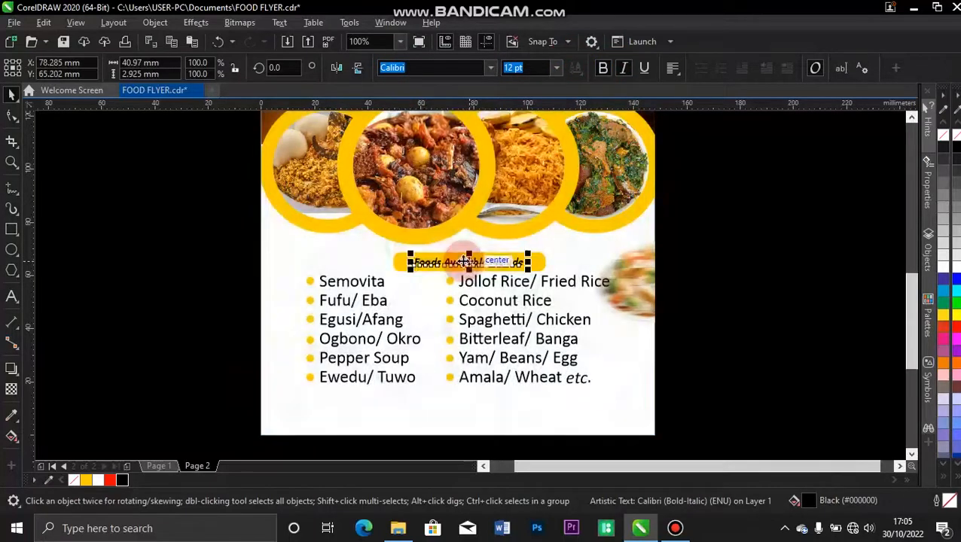
pyautogui.moveTo(407, 254); pyautogui.dragTo(396, 254)
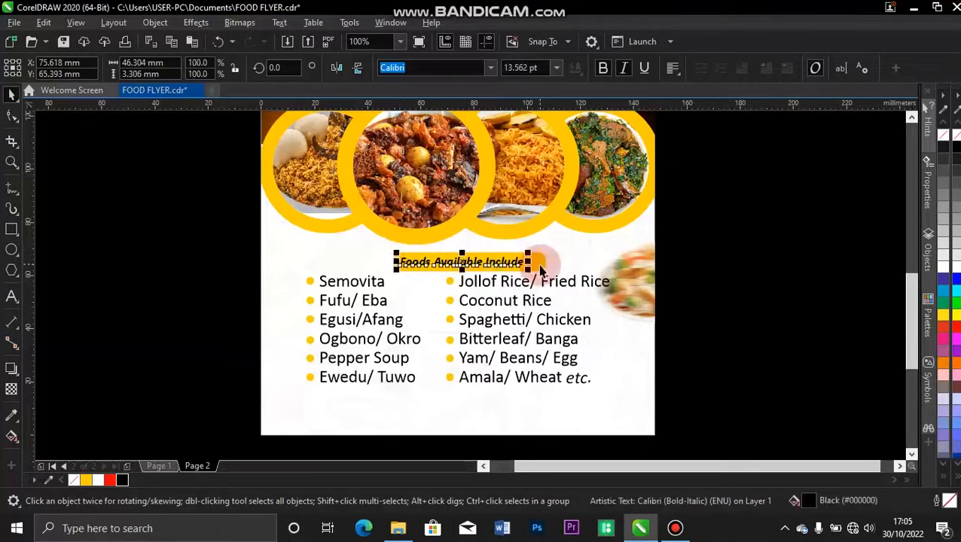
pyautogui.keyDown('shift'); pyautogui.click(541, 265); pyautogui.keyUp('shift')
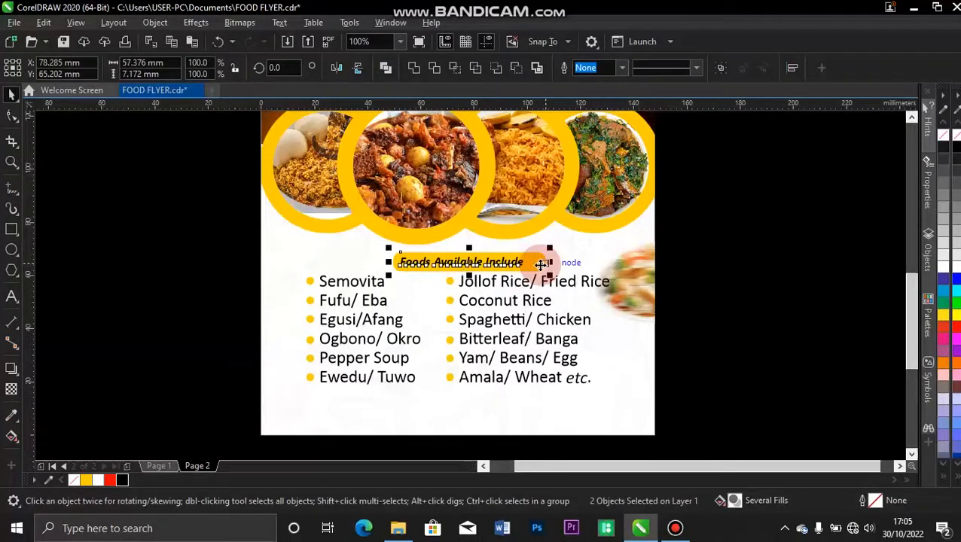
pyautogui.press('c')
pyautogui.press('e')
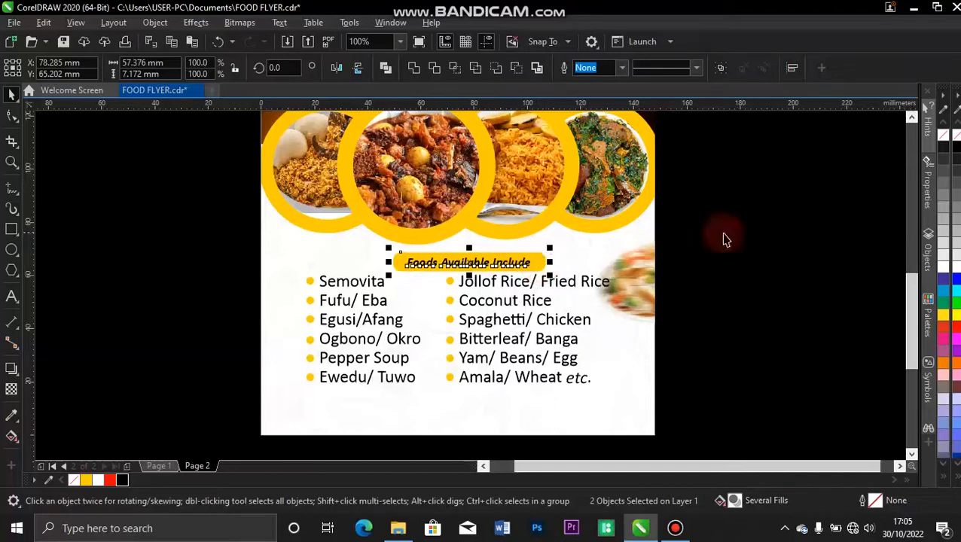
# Group the heading text with its yellow bar and centre the group horizontally on the page.
pyautogui.click(724, 233)
pyautogui.click(555, 261)
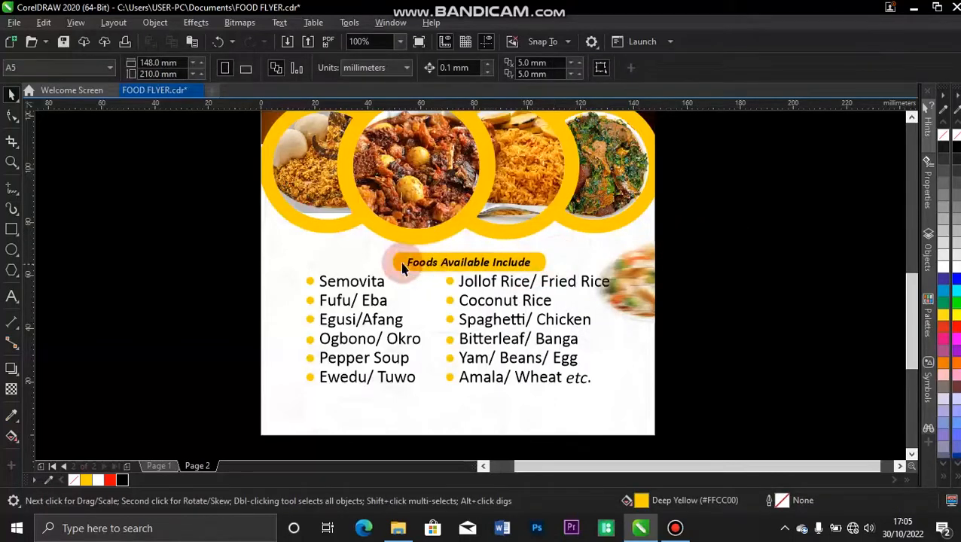
pyautogui.click(479, 273)
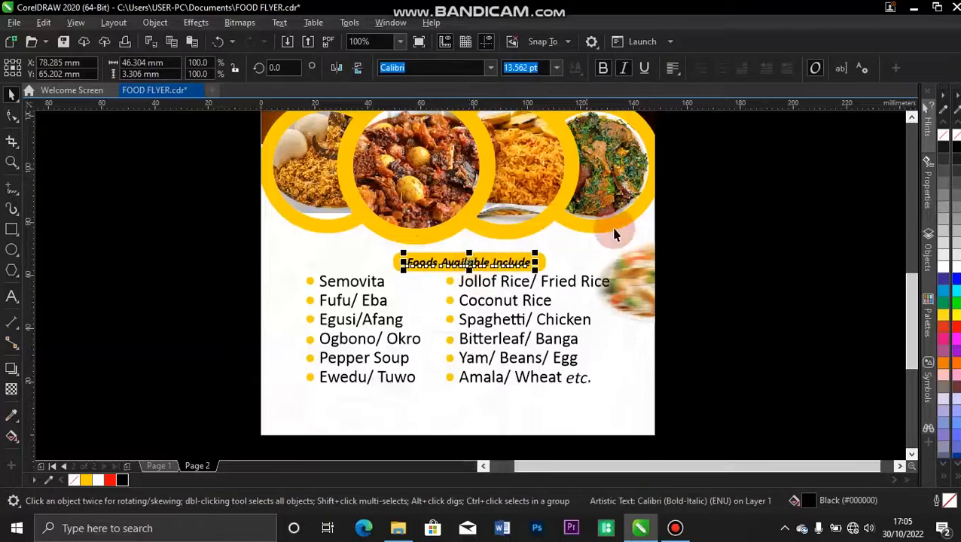
pyautogui.moveTo(698, 230); pyautogui.dragTo(371, 284)
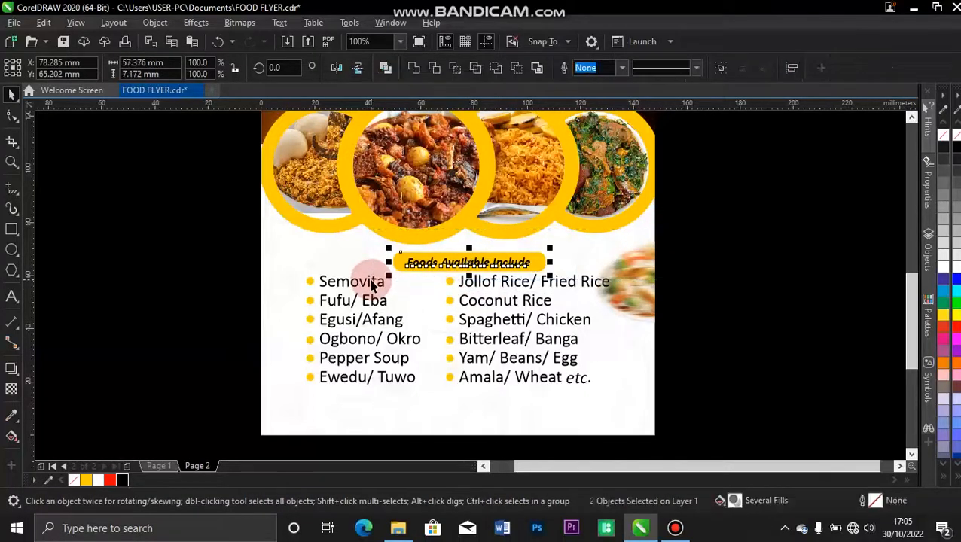
pyautogui.hotkey('ctrl', 'g')
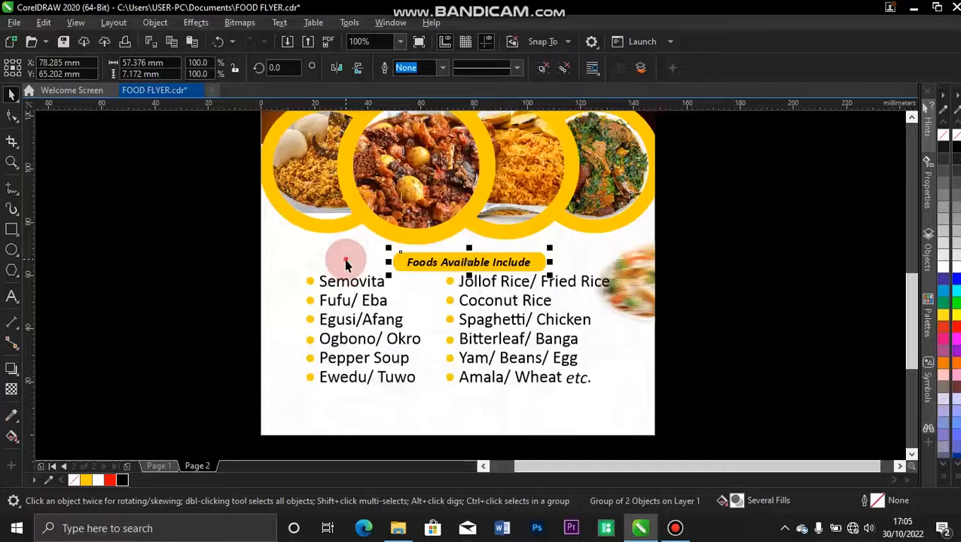
pyautogui.keyDown('shift'); pyautogui.click(345, 260); pyautogui.keyUp('shift')
pyautogui.press('c')
pyautogui.click(770, 153)
pyautogui.click(518, 263)
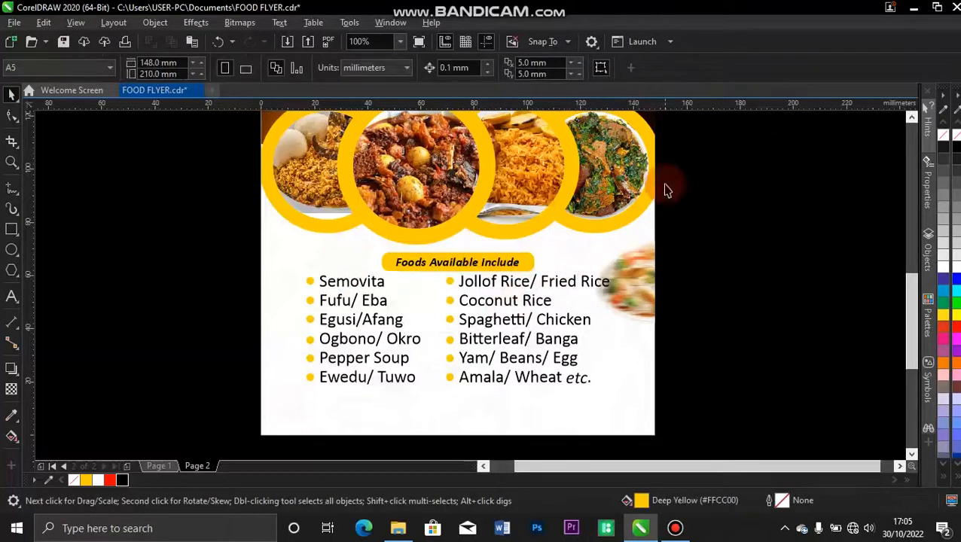
# Nudge the group of food circles up by about 1.4 mm.
pyautogui.hotkey('shift', 'F4')
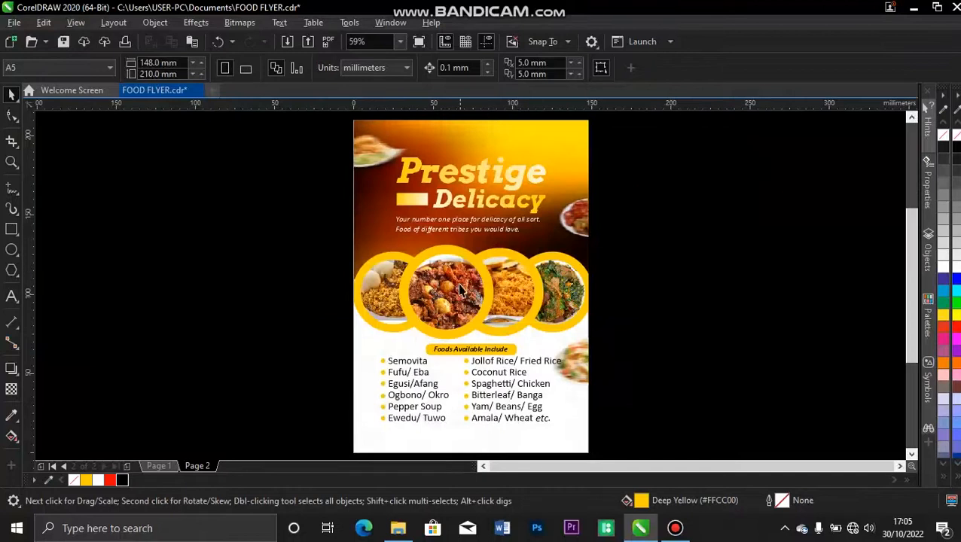
pyautogui.keyDown('ctrl'); pyautogui.click(458, 284); pyautogui.keyUp('ctrl')
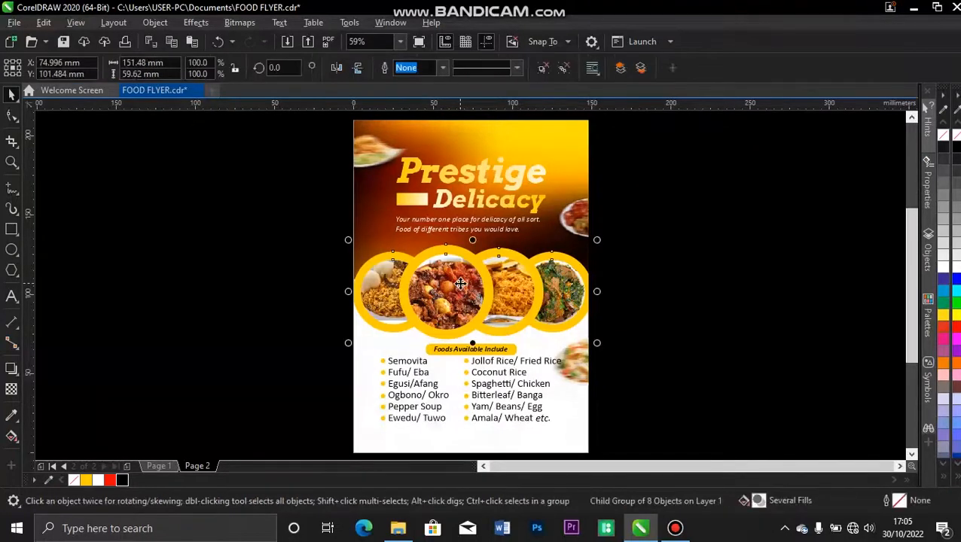
pyautogui.press('Up')
pyautogui.press('Up')
pyautogui.press('Up')
pyautogui.press('Up')
pyautogui.press('Up')
pyautogui.press('Up')
pyautogui.press('Up')
pyautogui.press('Up')
pyautogui.press('Up')
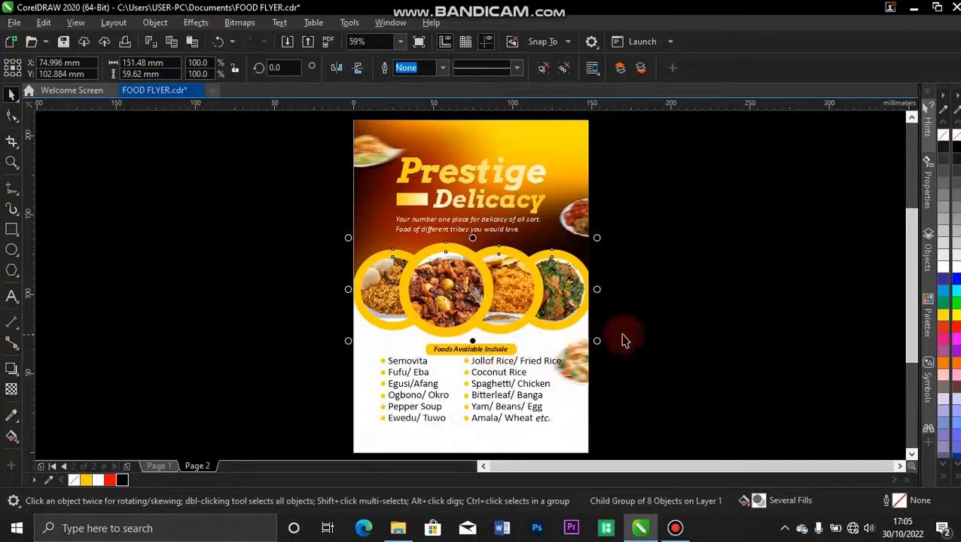
# Nudge the heading bar and the food list up together by about 1.1 mm.
pyautogui.click(687, 293)
pyautogui.moveTo(618, 332); pyautogui.dragTo(355, 437)
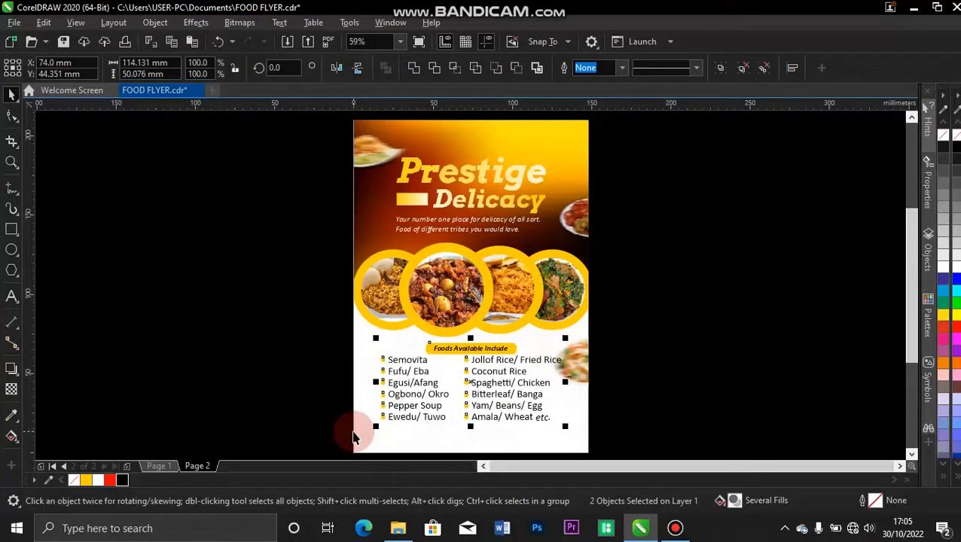
pyautogui.click(663, 324)
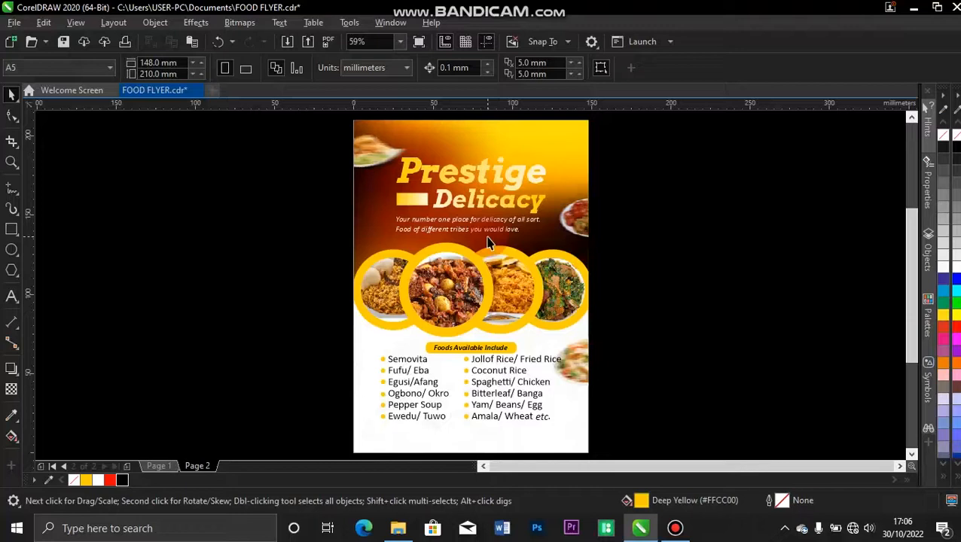
# Ungroup the heading bar and place a copy of its "Foods Available Include" text below the food list.
pyautogui.press('z')
pyautogui.moveTo(312, 337); pyautogui.dragTo(607, 437)
pyautogui.press('space')
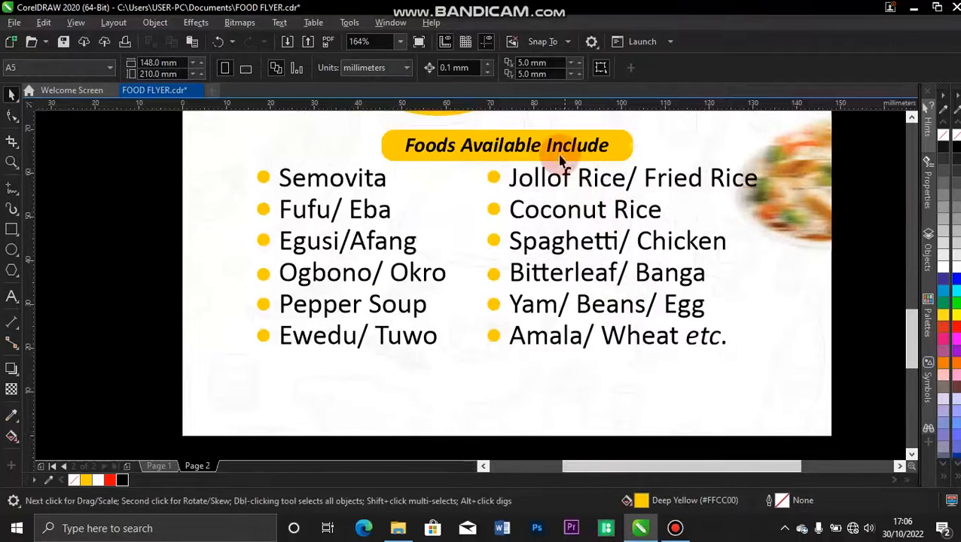
pyautogui.click(557, 146)
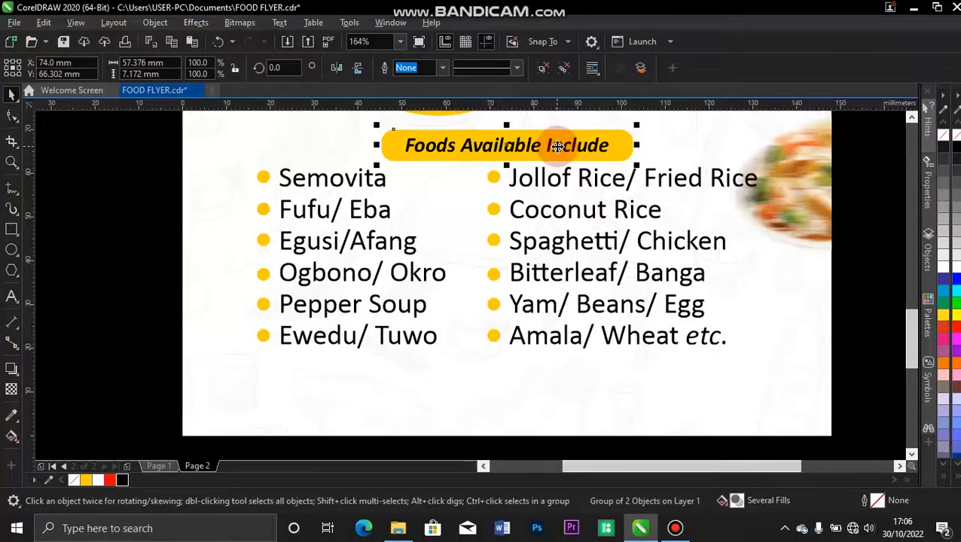
pyautogui.hotkey('ctrl', 'u')
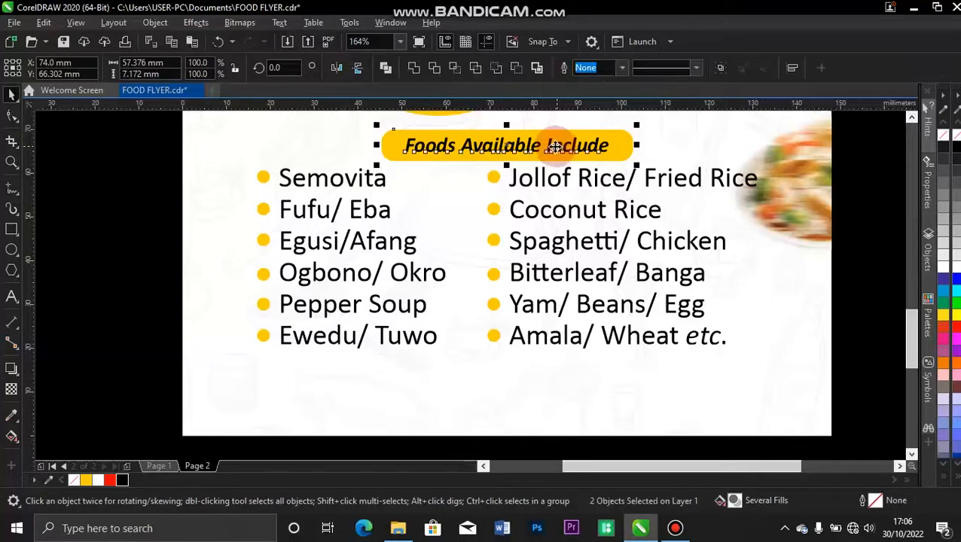
pyautogui.click(209, 181)
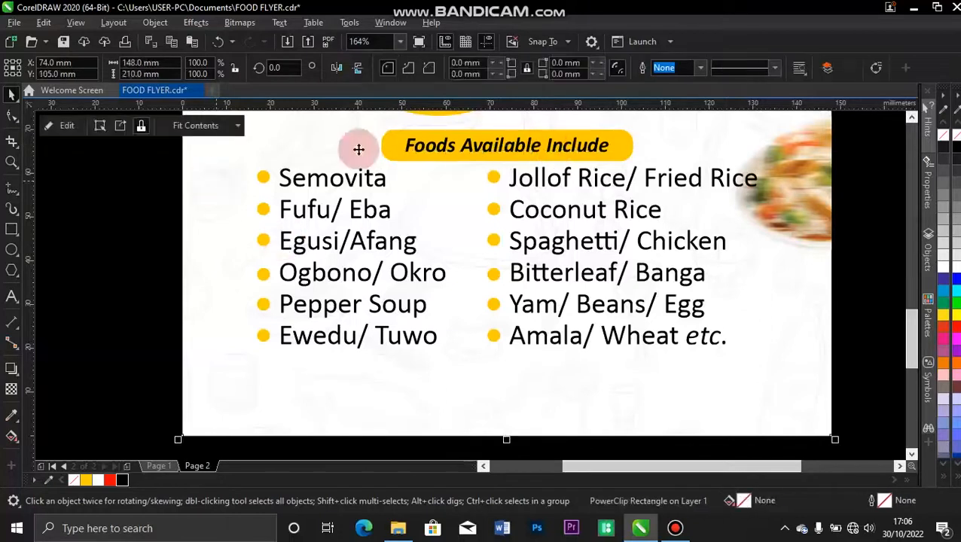
pyautogui.click(420, 149)
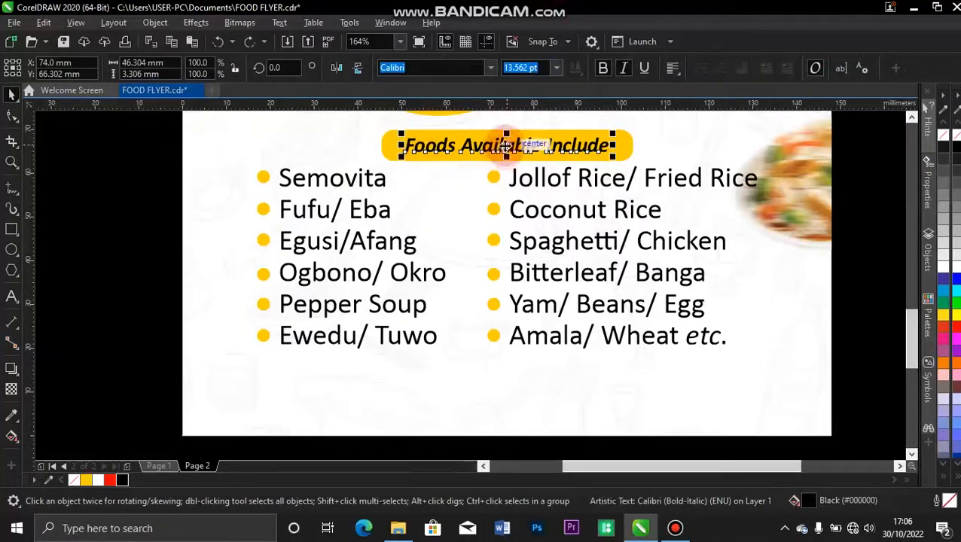
pyautogui.moveTo(503, 157); pyautogui.dragTo(475, 392)
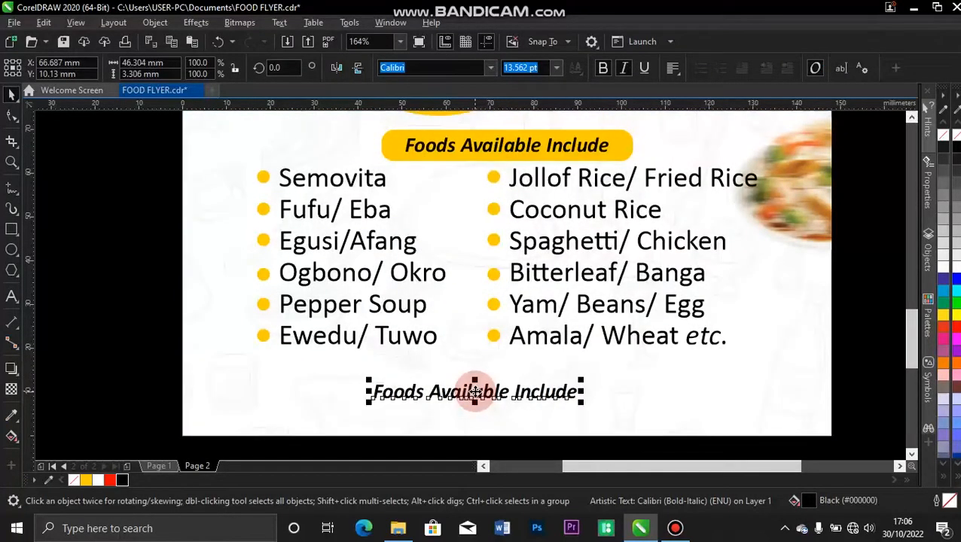
# Open the copied text below the food list for editing with all its characters selected.
pyautogui.doubleClick(474, 392)
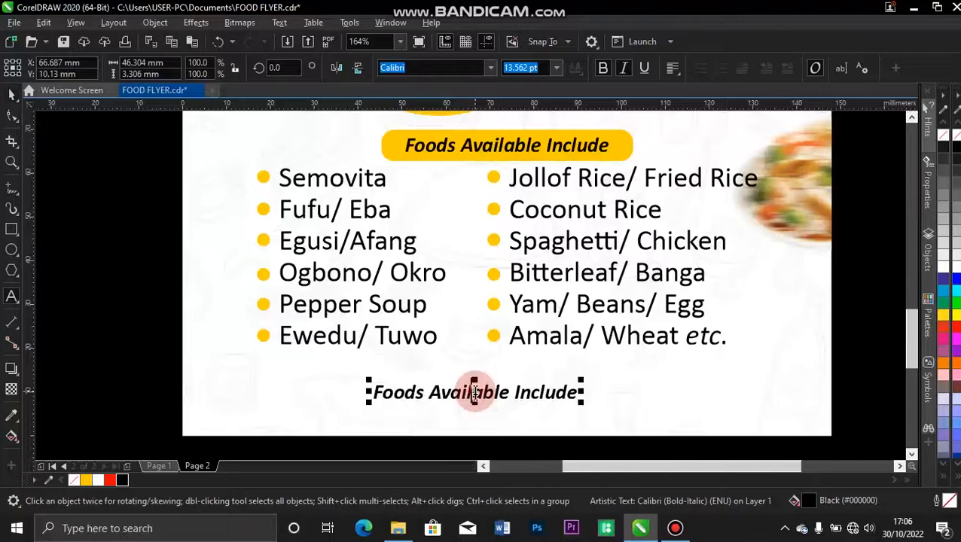
pyautogui.hotkey('ctrl', 'a')
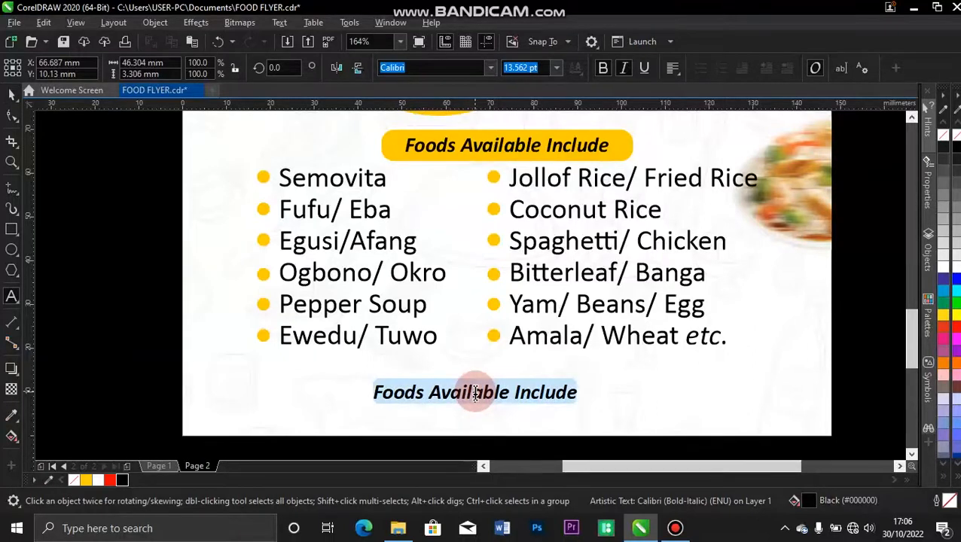